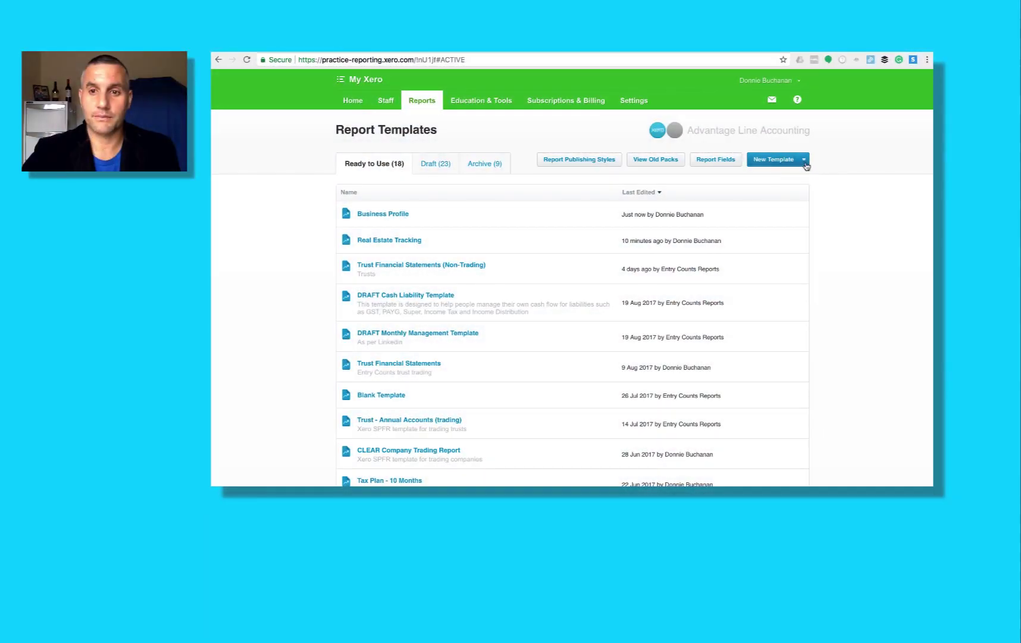
# Create a new blank report template named Income Tax Estimator.
pyautogui.click(804, 160)
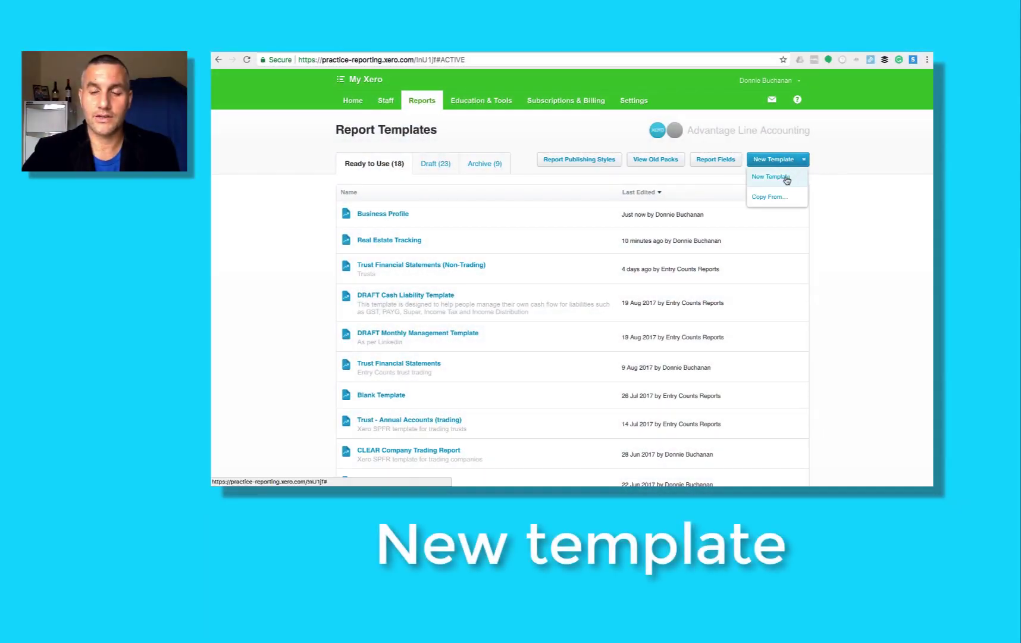
pyautogui.click(786, 180)
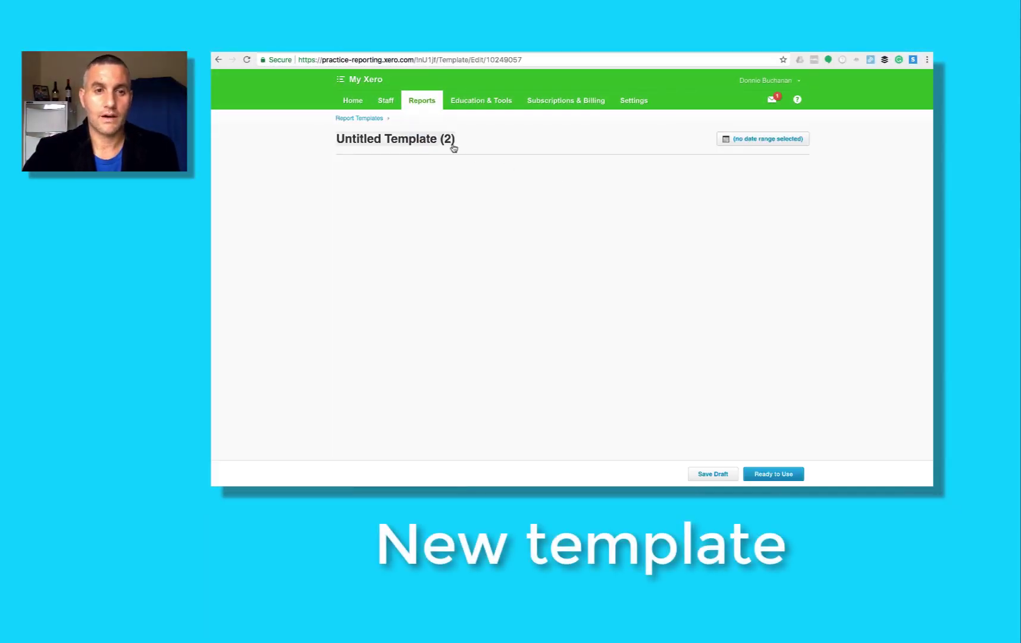
pyautogui.click(451, 140)
pyautogui.tripleClick(531, 253)
pyautogui.write('Income Tax Estimator')
pyautogui.click(637, 330)
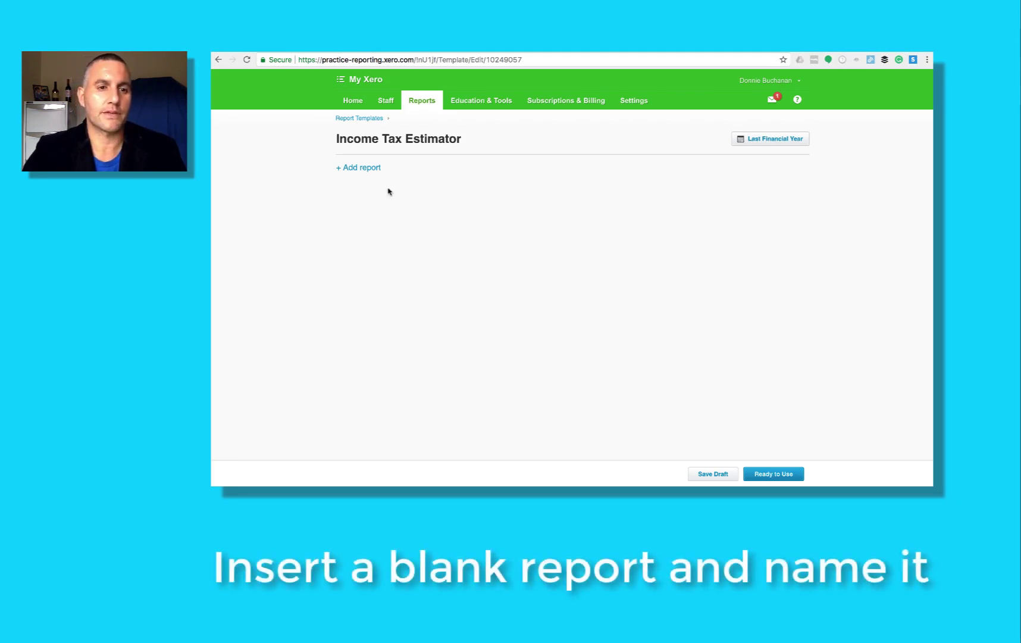
# Add a blank report to the template and open its layout for editing.
pyautogui.click(367, 174)
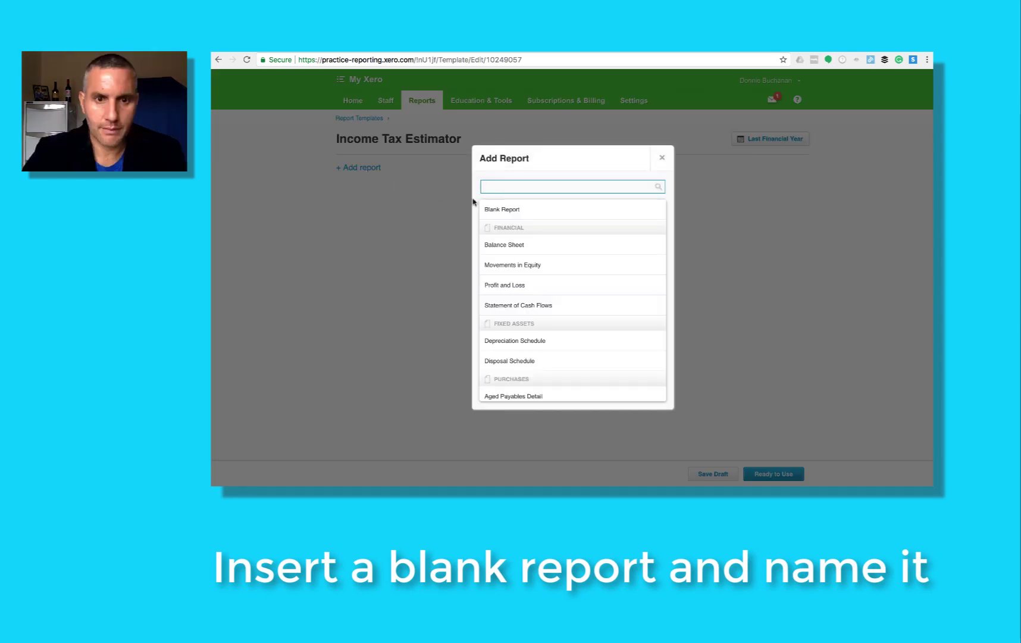
pyautogui.click(506, 210)
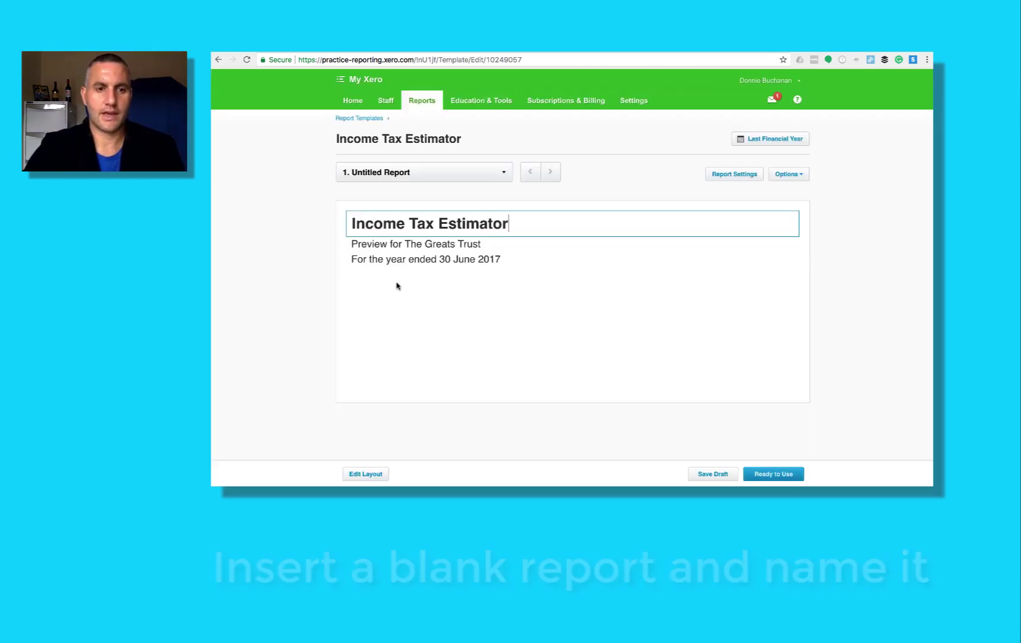
pyautogui.click(365, 474)
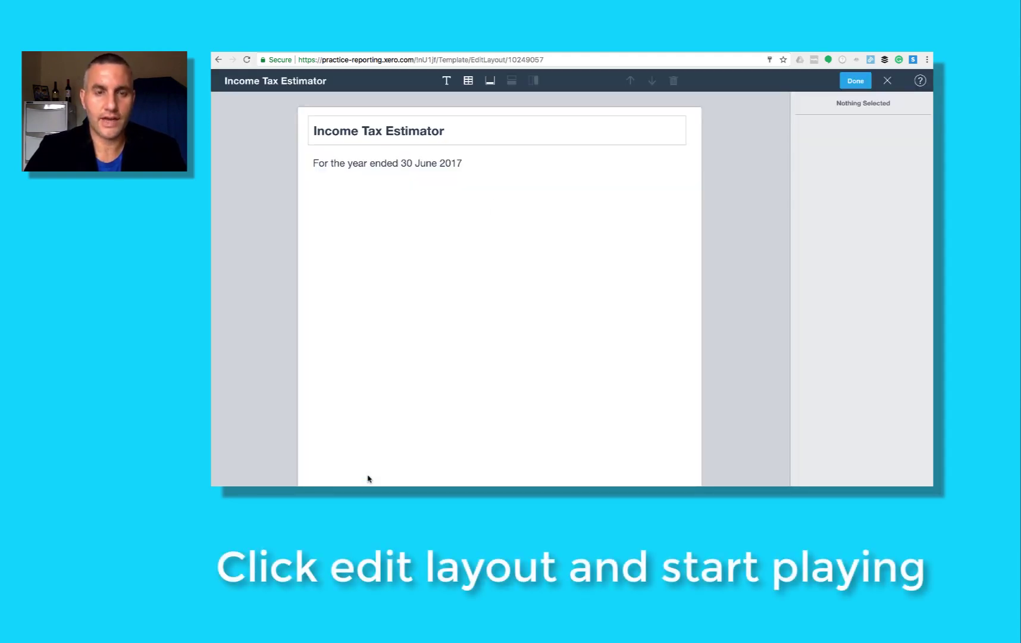
# Add a schedule named Income Tax Estimator, set to Credit Positive, without total row or numbered heading.
pyautogui.click(468, 86)
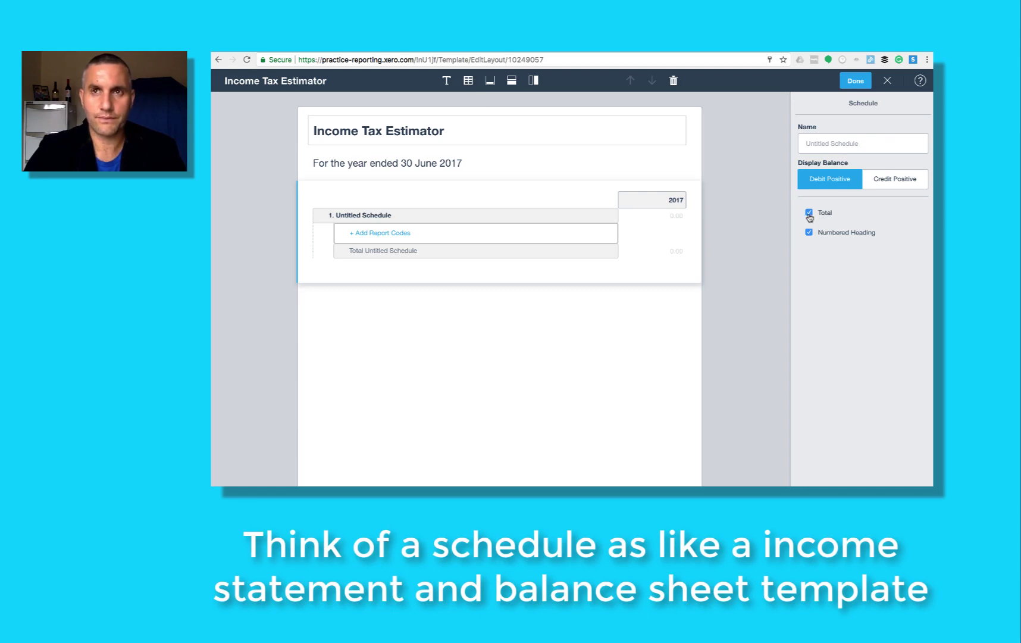
pyautogui.click(809, 214)
pyautogui.click(809, 234)
pyautogui.click(843, 144)
pyautogui.write('Income Tax Estimator')
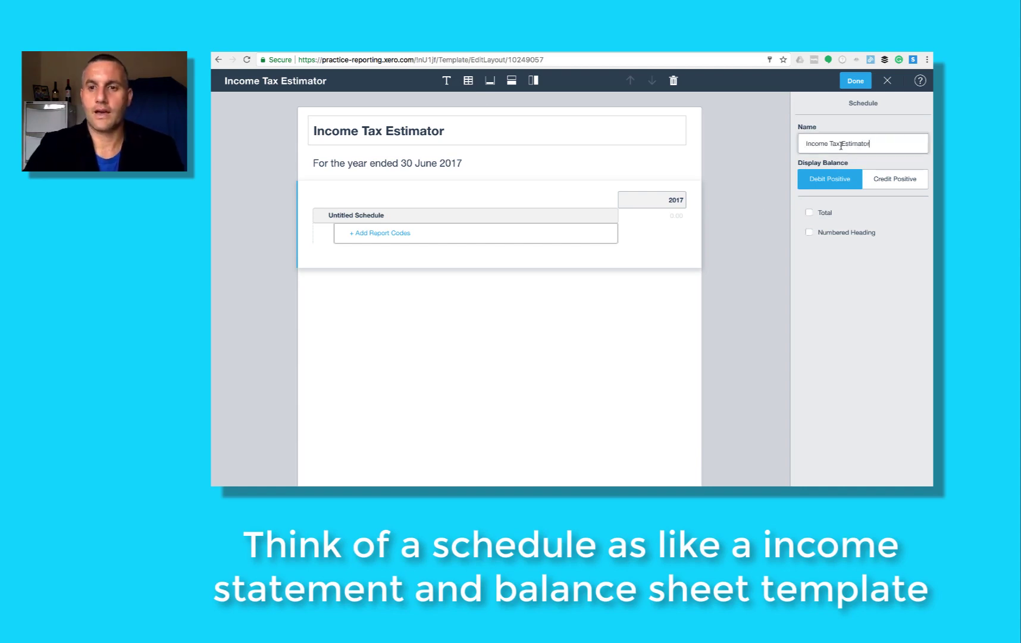
pyautogui.click(885, 182)
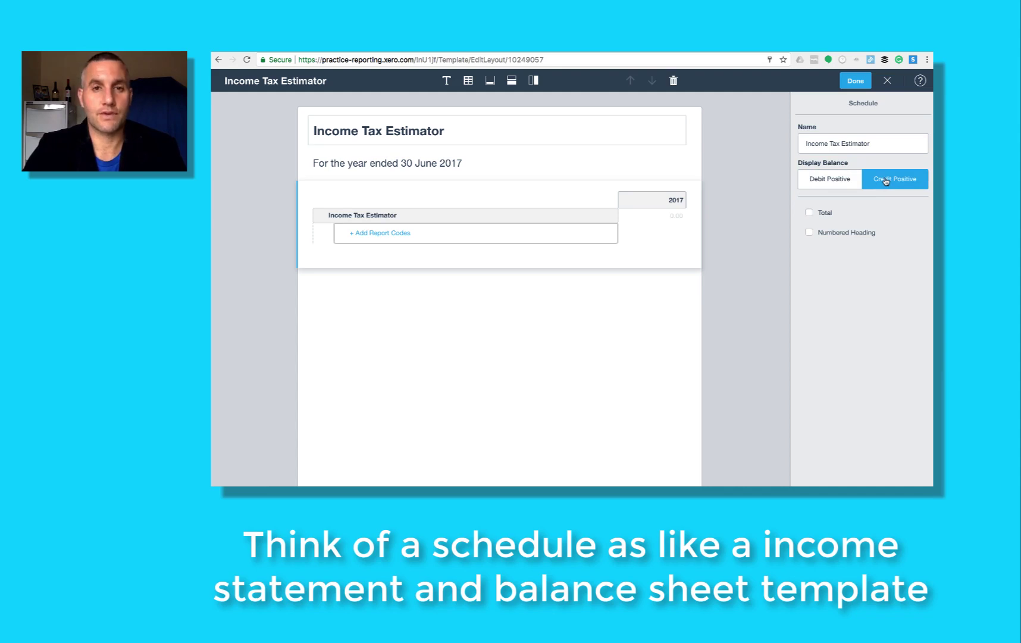
# Search report codes for 'rev' and tick Revenue, the cashflow hedge codes and the Grants codes.
pyautogui.click(549, 238)
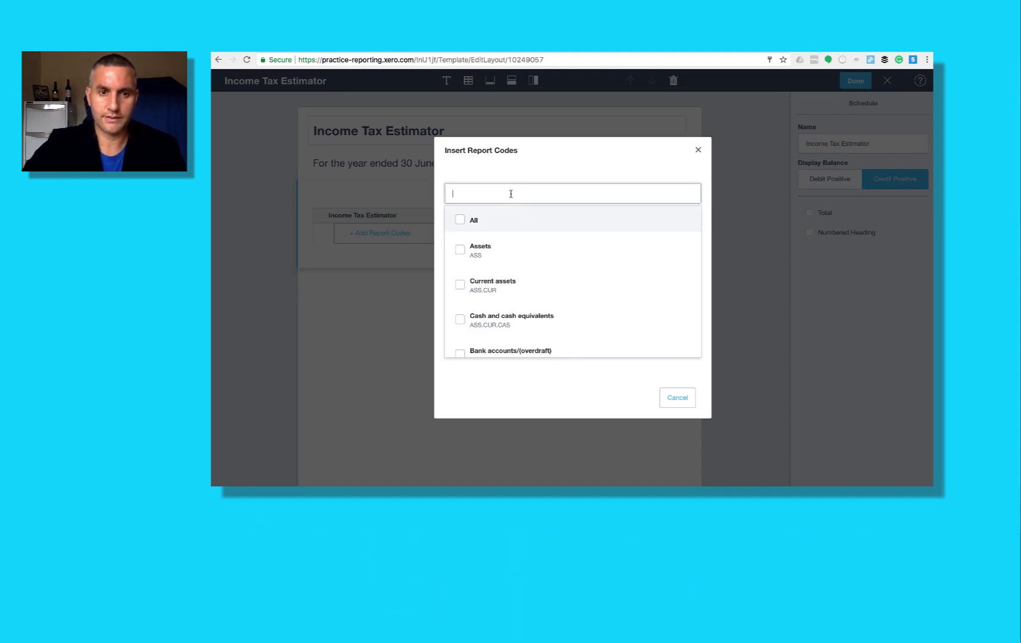
pyautogui.write('re')
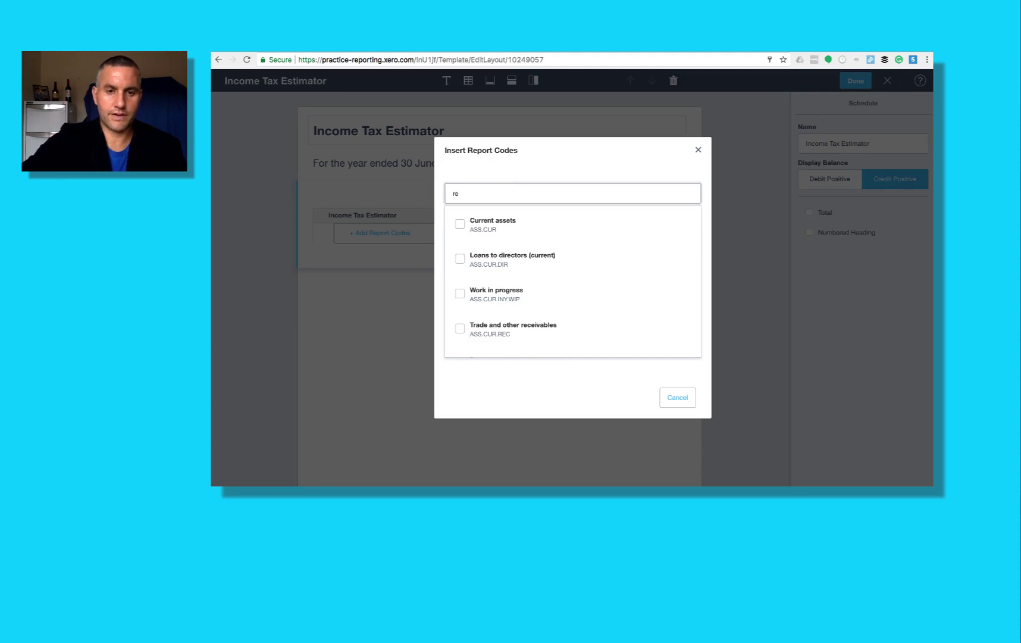
pyautogui.write('v')
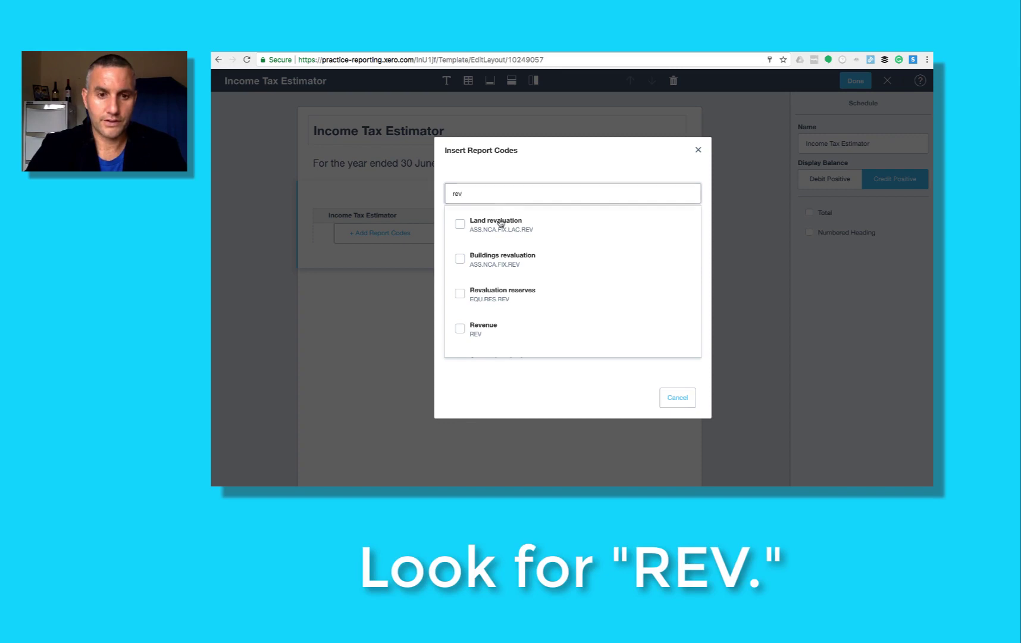
pyautogui.click(461, 329)
pyautogui.click(460, 329)
pyautogui.scroll(-1, 494, 337)
pyautogui.scroll(-3, 494, 337)
pyautogui.click(460, 297)
pyautogui.scroll(-1, 459, 297)
pyautogui.click(460, 298)
pyautogui.scroll(-1, 460, 298)
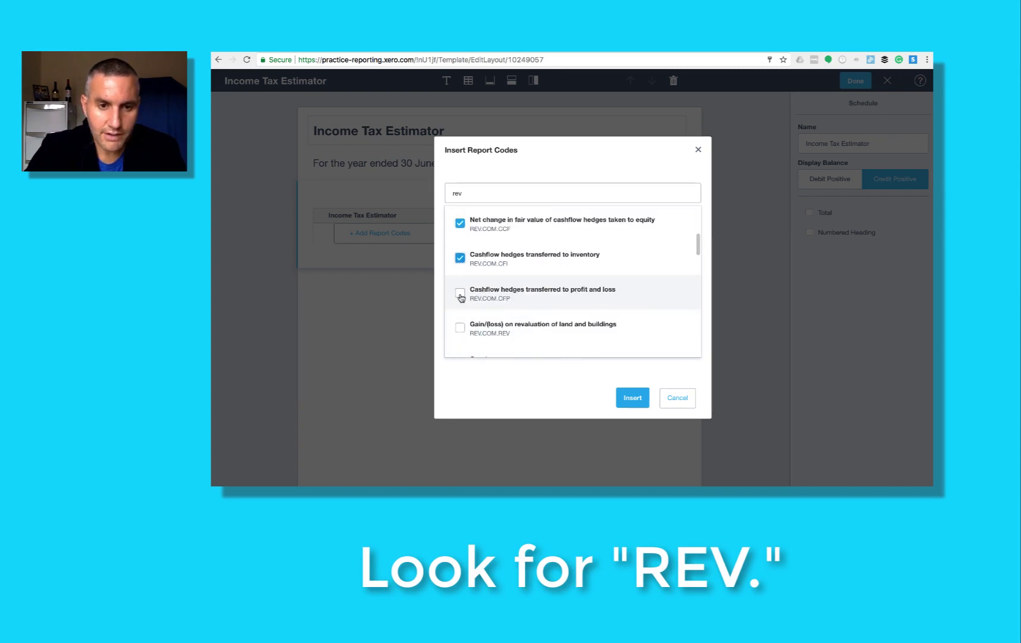
pyautogui.click(460, 294)
pyautogui.scroll(-1, 460, 294)
pyautogui.click(460, 294)
pyautogui.scroll(-1, 461, 297)
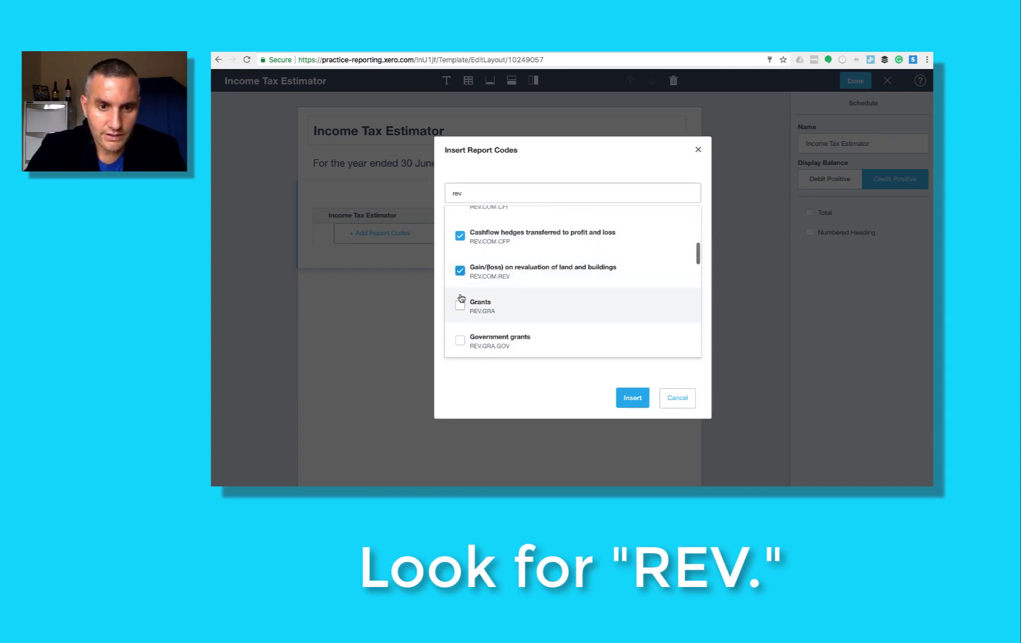
pyautogui.scroll(-1, 460, 305)
pyautogui.click(460, 314)
# Tick the remaining revenue codes, Dividends and Interest through Services and User defined revenue 1.
pyautogui.scroll(-4, 461, 314)
pyautogui.click(460, 278)
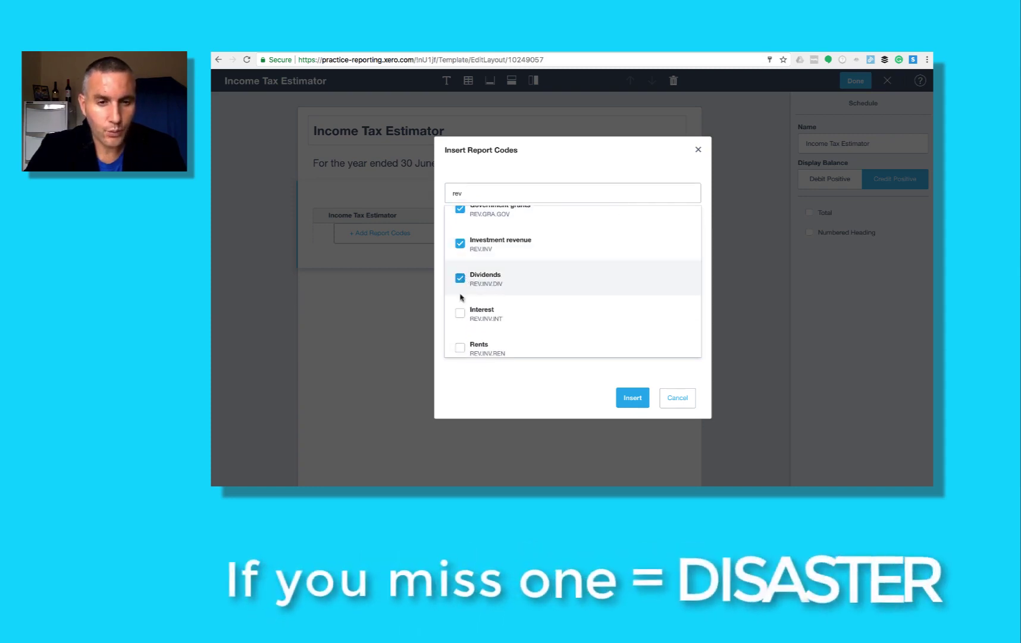
pyautogui.click(460, 315)
pyautogui.scroll(-1, 461, 322)
pyautogui.scroll(-1, 460, 318)
pyautogui.click(460, 314)
pyautogui.scroll(-1, 460, 314)
pyautogui.click(460, 314)
pyautogui.scroll(-1, 460, 314)
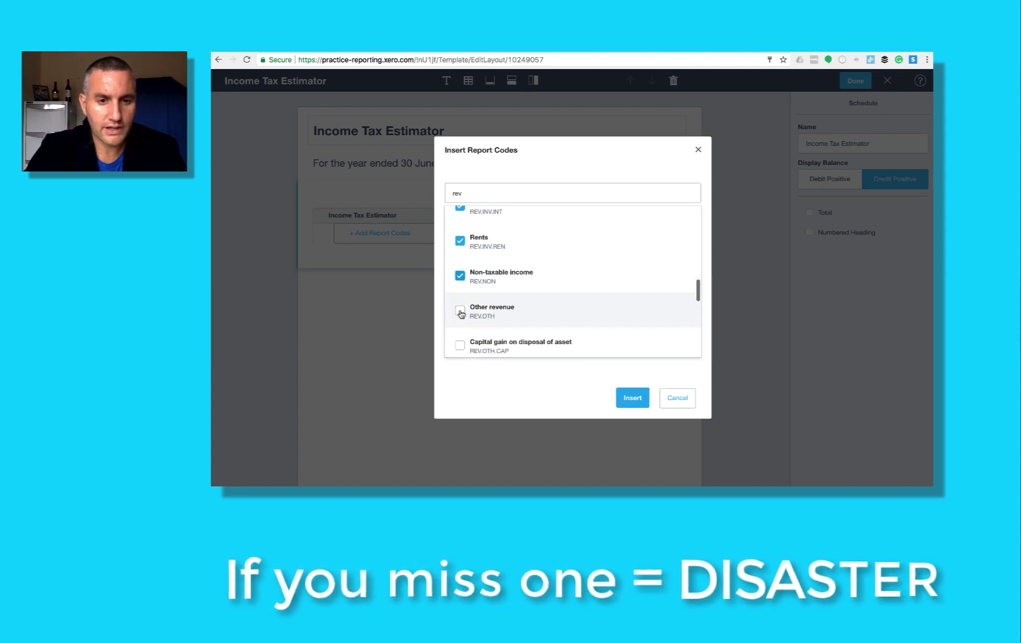
pyautogui.click(460, 314)
pyautogui.scroll(-1, 461, 314)
pyautogui.click(460, 315)
pyautogui.scroll(-2, 461, 314)
pyautogui.click(461, 275)
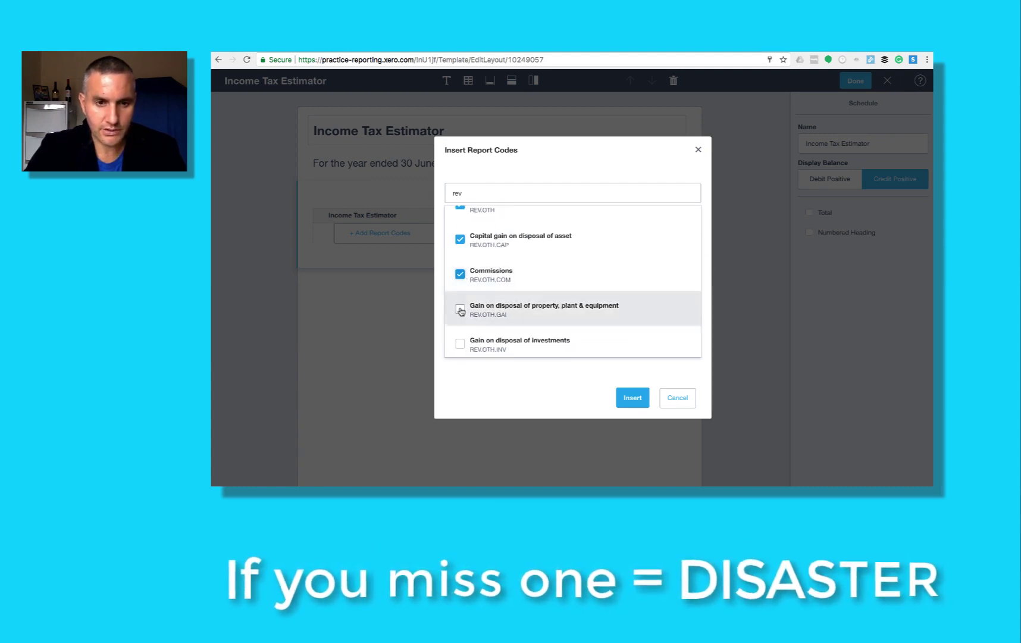
pyautogui.click(460, 307)
pyautogui.scroll(-3, 460, 307)
pyautogui.click(460, 242)
pyautogui.click(460, 276)
pyautogui.click(460, 309)
pyautogui.scroll(-2, 461, 298)
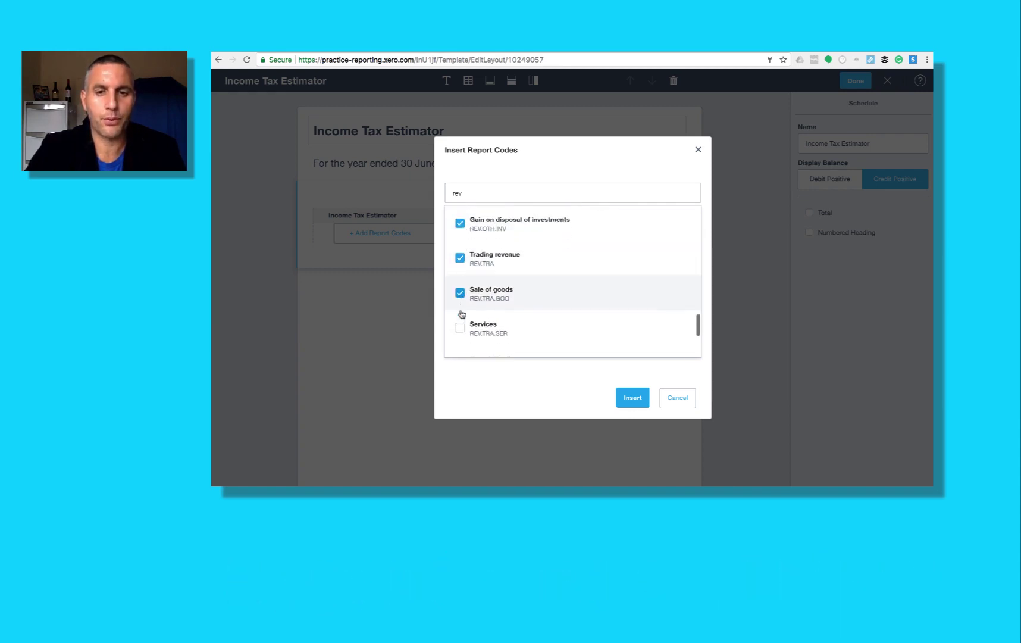
pyautogui.click(462, 273)
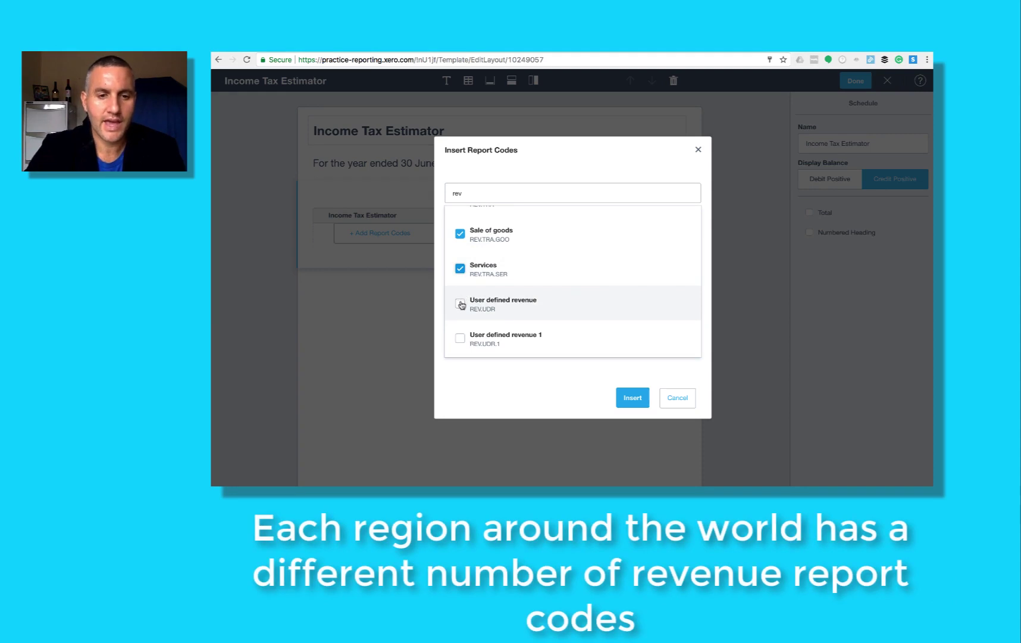
pyautogui.click(460, 305)
pyautogui.scroll(-1, 461, 306)
pyautogui.click(460, 320)
pyautogui.scroll(-2, 462, 321)
pyautogui.scroll(10, 473, 279)
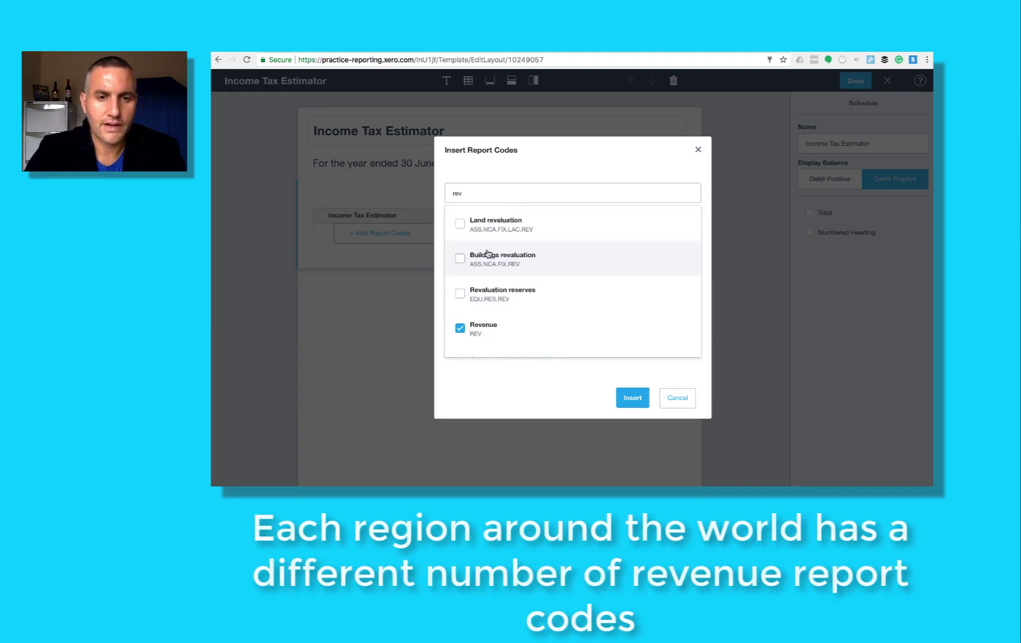
# Insert the 25 revenue codes and group them into a collapsed group named Income.
pyautogui.click(632, 397)
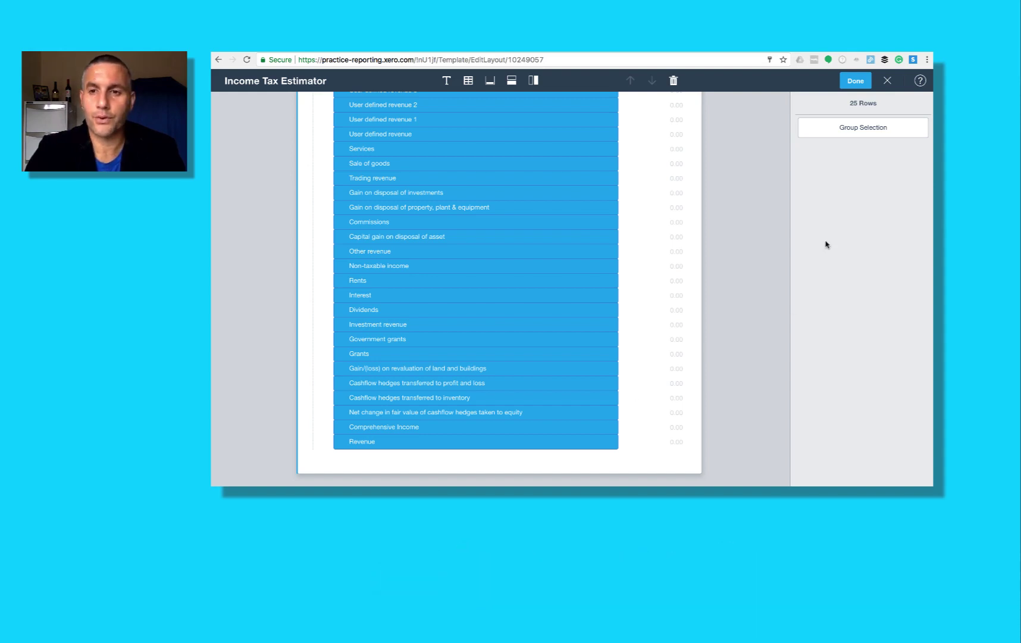
pyautogui.click(860, 128)
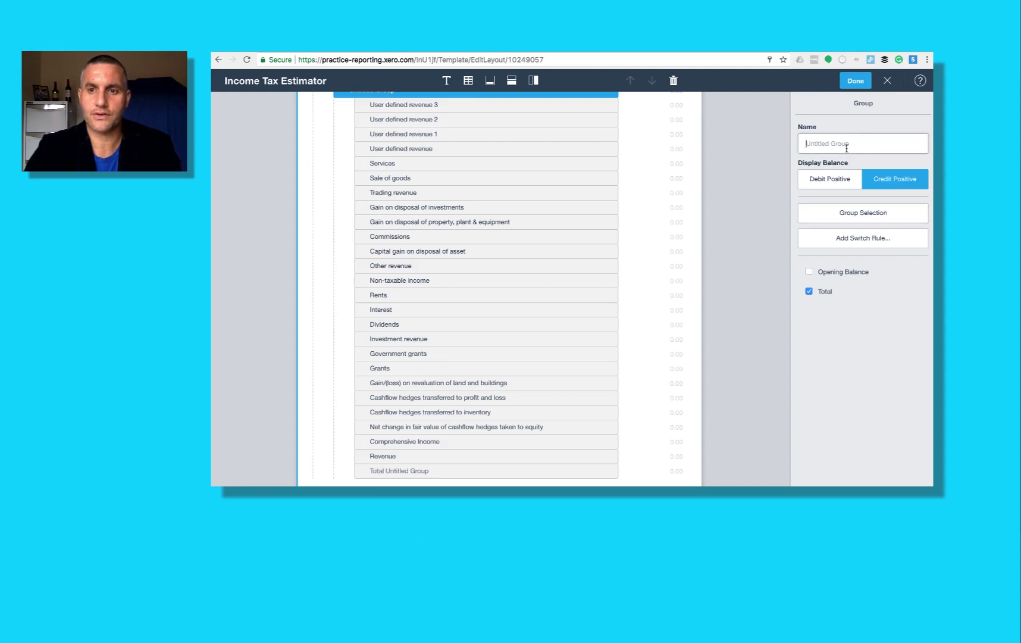
pyautogui.write('Income')
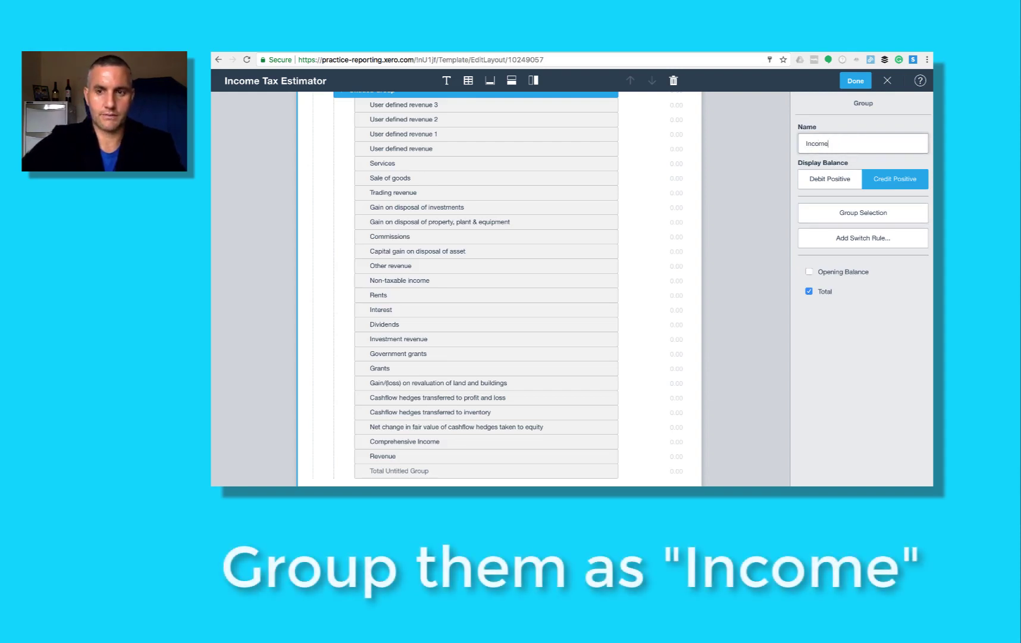
pyautogui.press('Return')
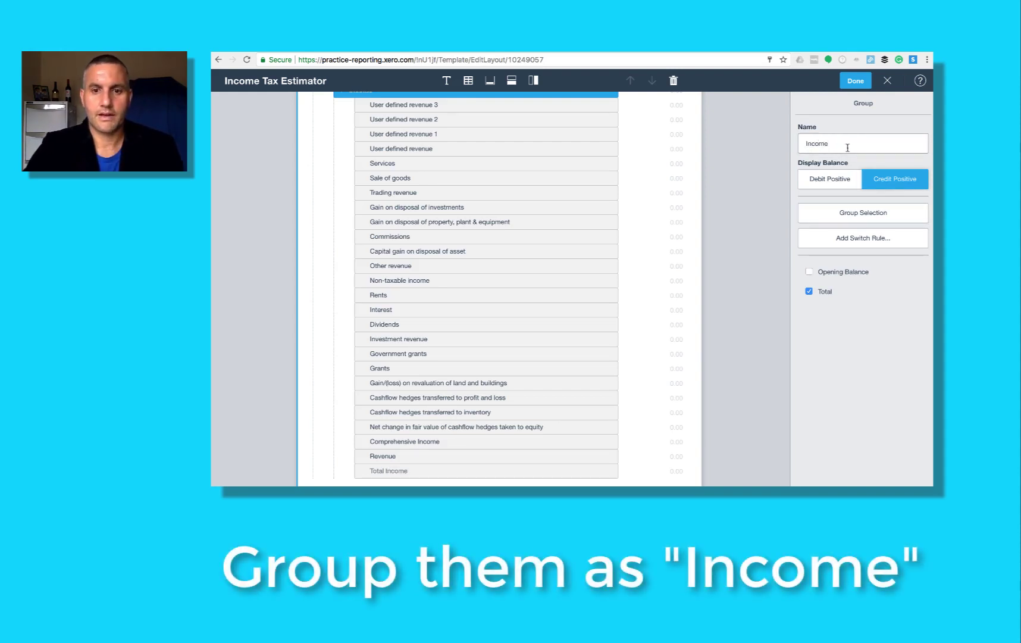
pyautogui.scroll(1, 524, 203)
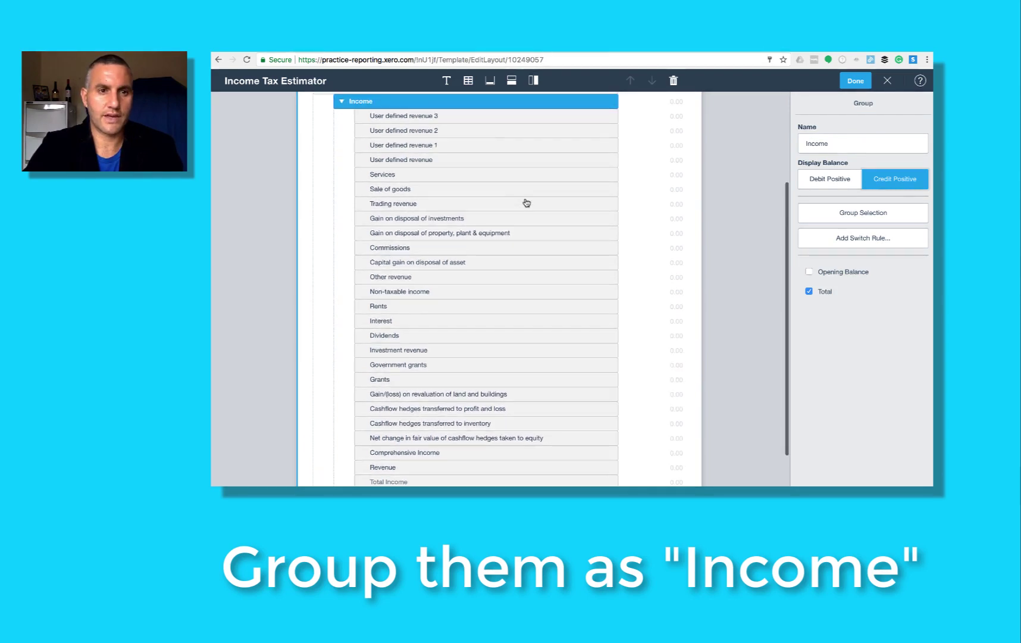
pyautogui.click(341, 102)
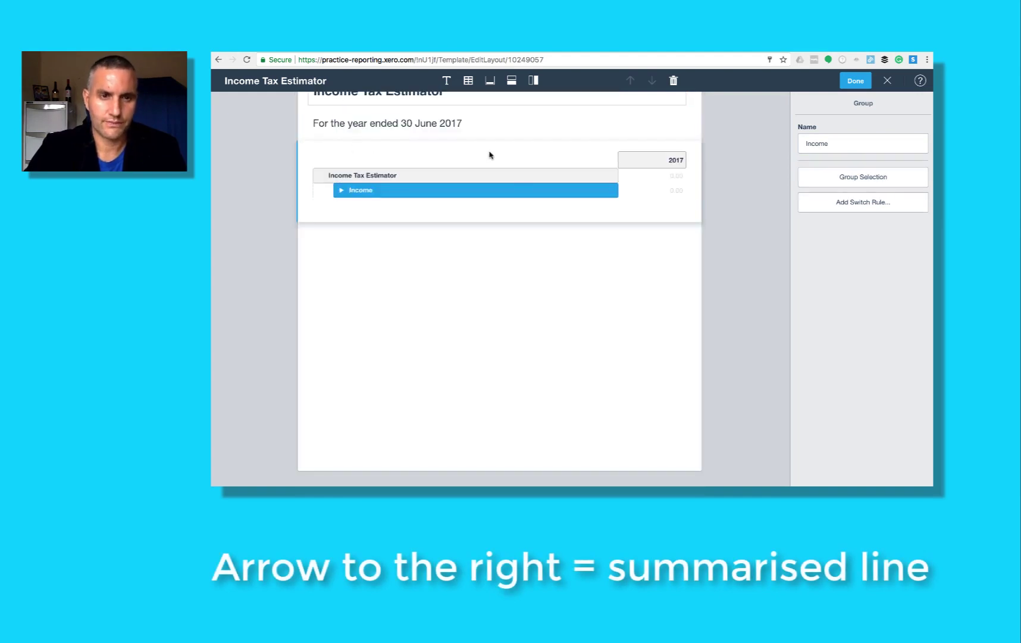
pyautogui.click(517, 182)
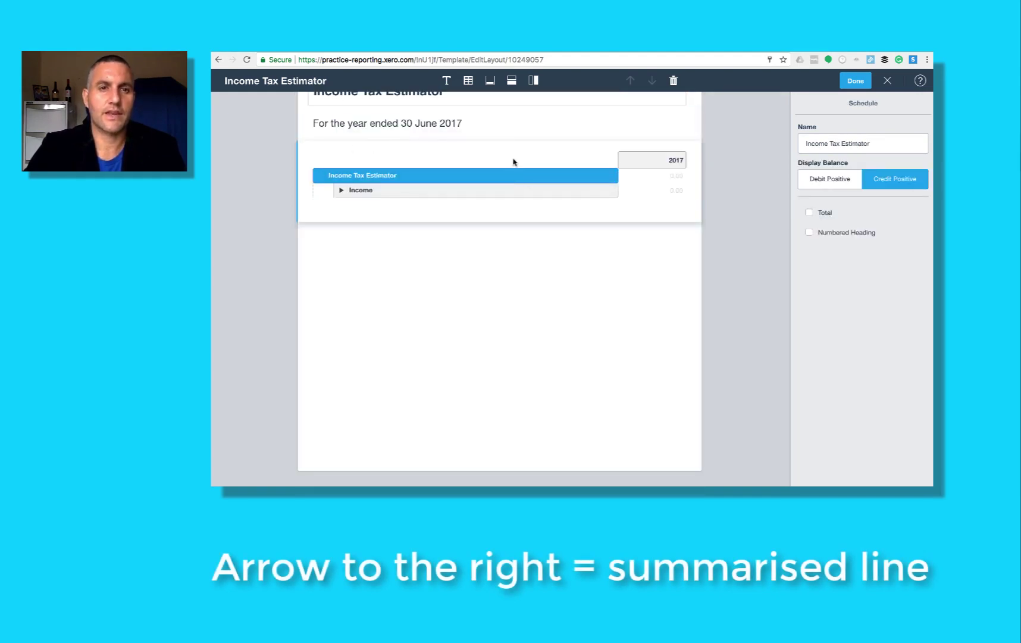
# Search report codes for 'exp' and tick the expense codes, including Vehicle expenses and prior-period losses.
pyautogui.click(513, 84)
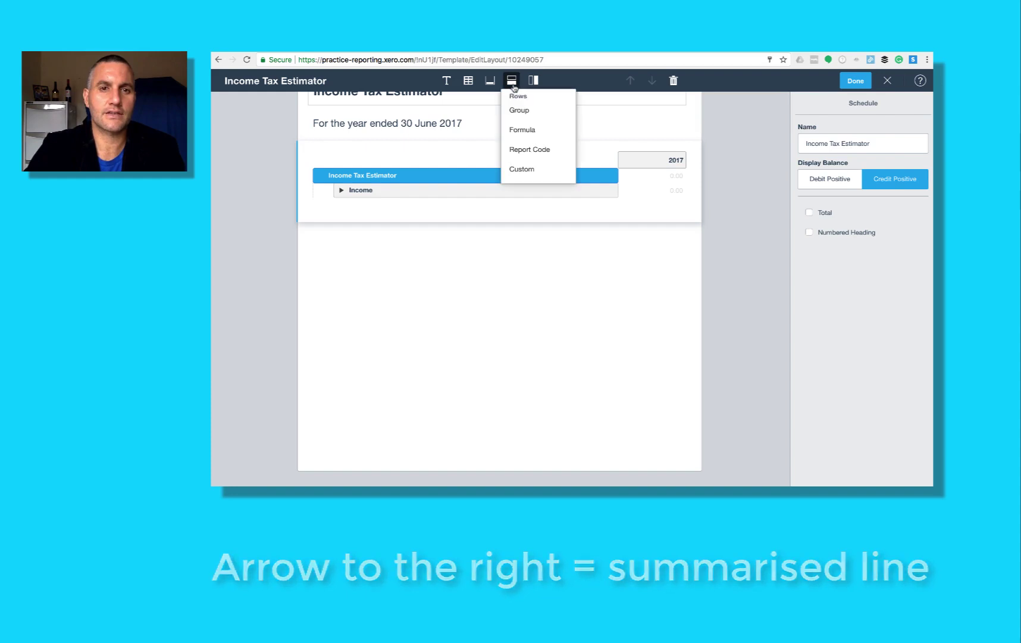
pyautogui.click(524, 151)
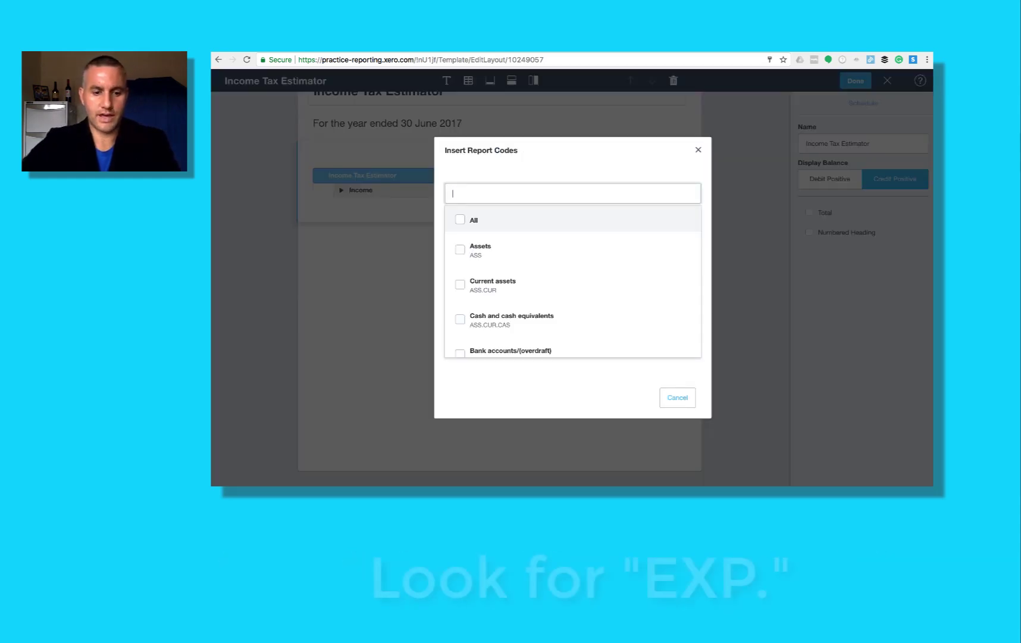
pyautogui.write('exp')
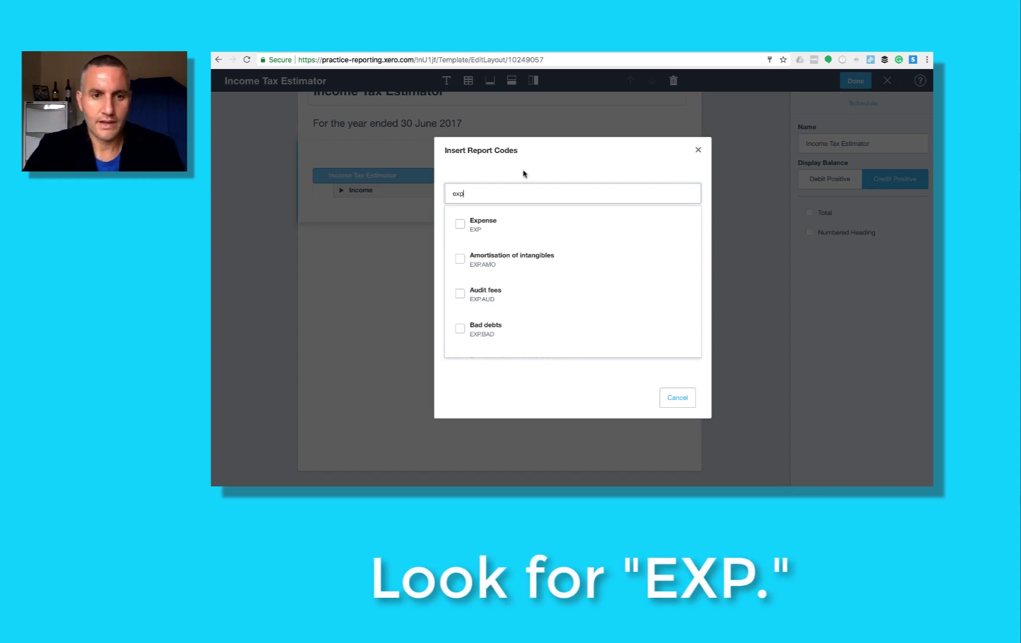
pyautogui.click(463, 230)
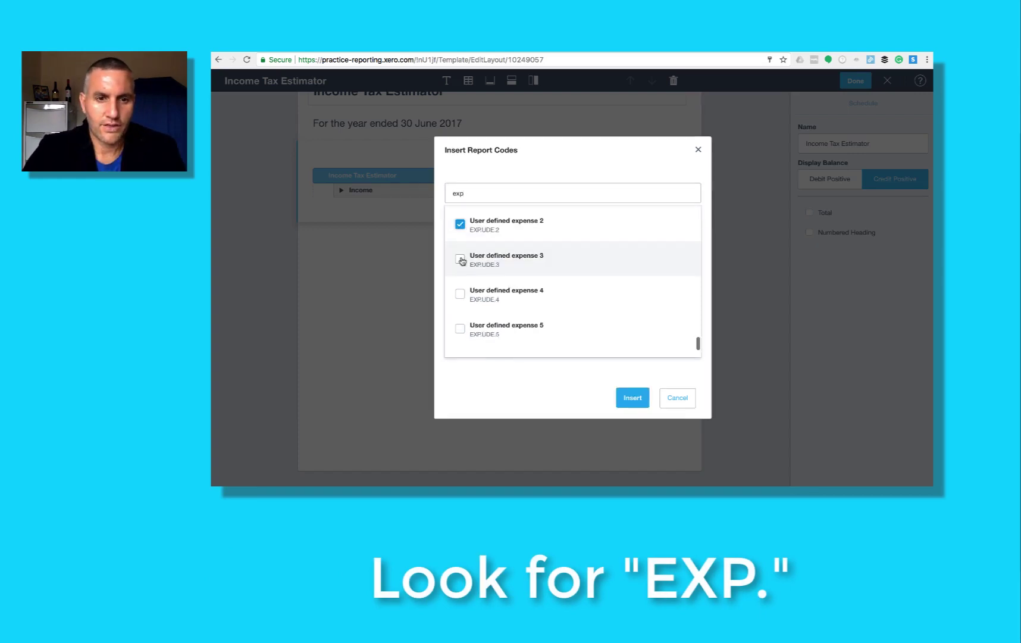
pyautogui.click(460, 259)
pyautogui.click(460, 294)
pyautogui.click(460, 328)
pyautogui.scroll(-1, 462, 325)
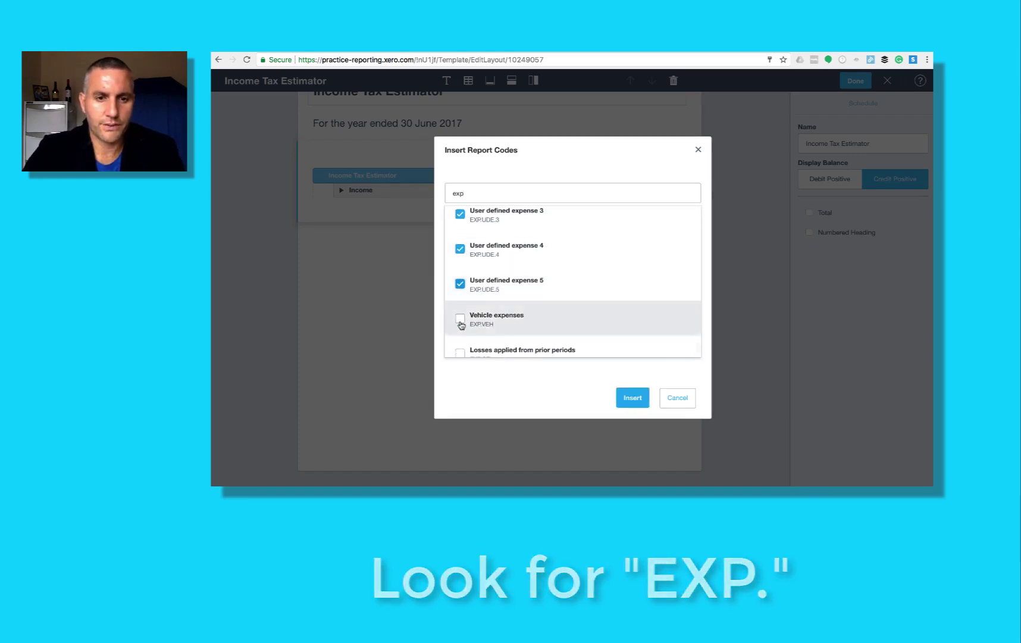
pyautogui.click(460, 319)
pyautogui.scroll(-1, 460, 325)
pyautogui.click(460, 340)
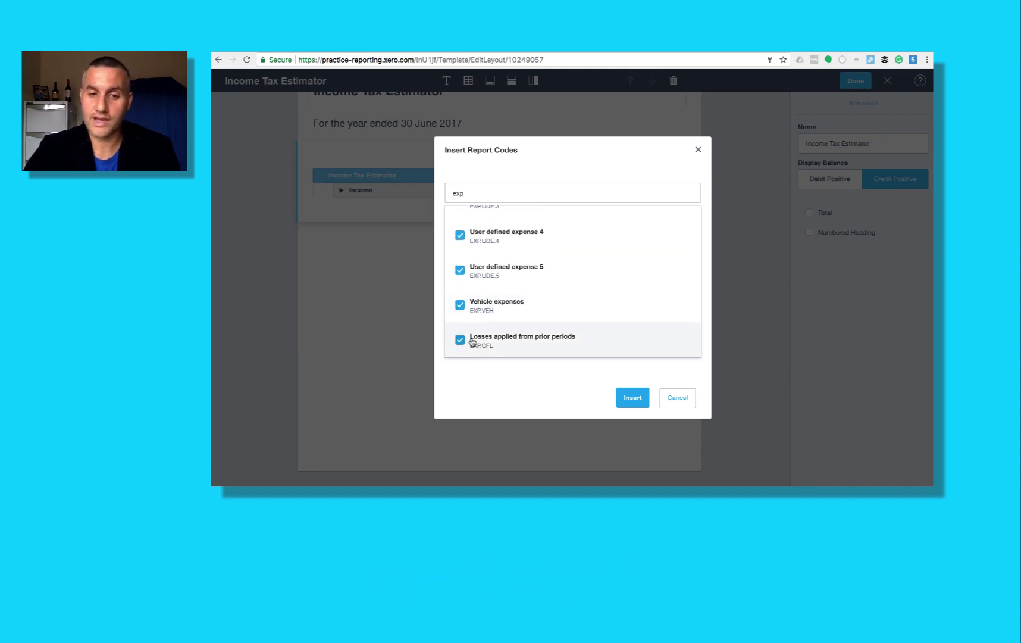
# Insert the 43 expense codes and group them under the name Expenses.
pyautogui.click(630, 400)
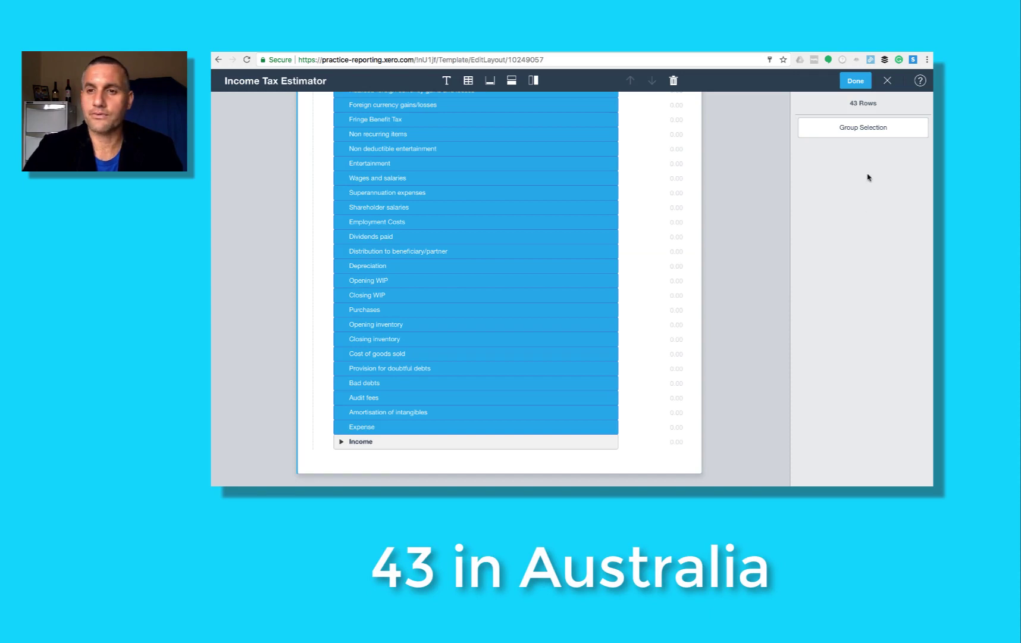
pyautogui.click(866, 132)
pyautogui.click(854, 147)
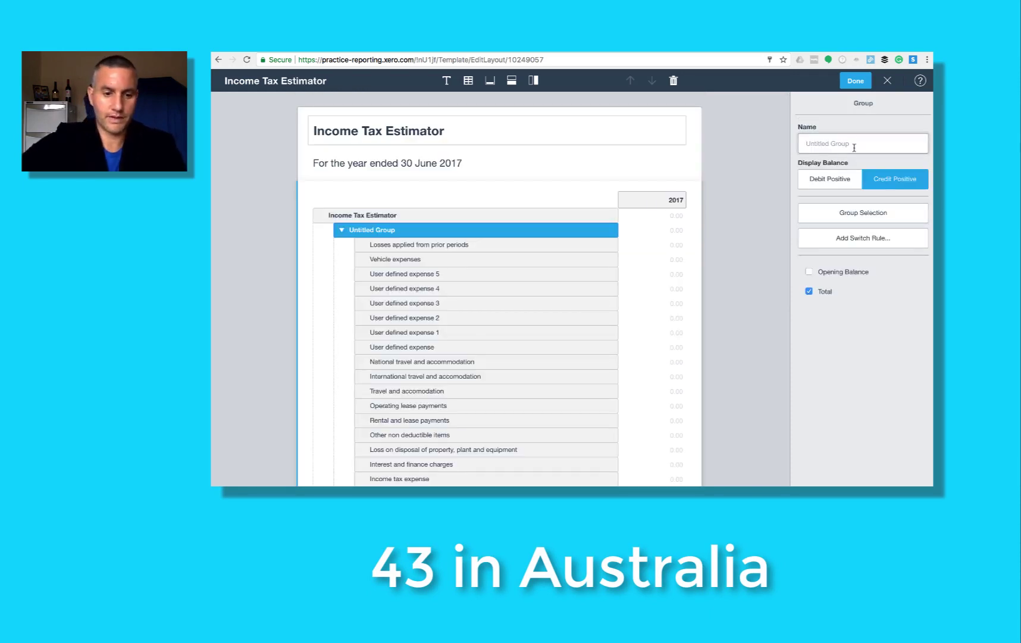
pyautogui.write('Expens')
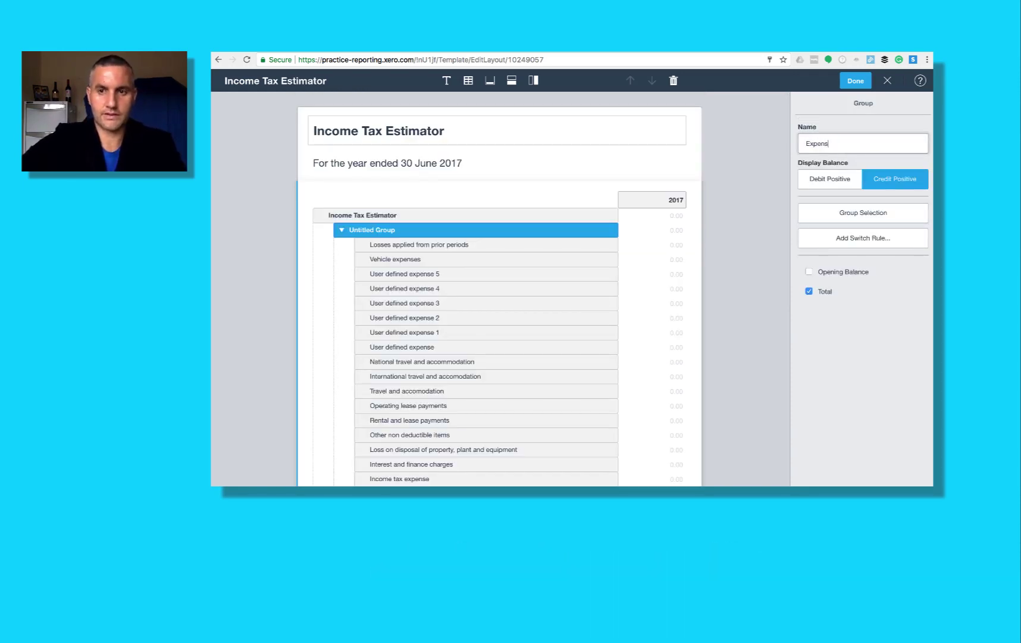
pyautogui.write('es')
pyautogui.press('Return')
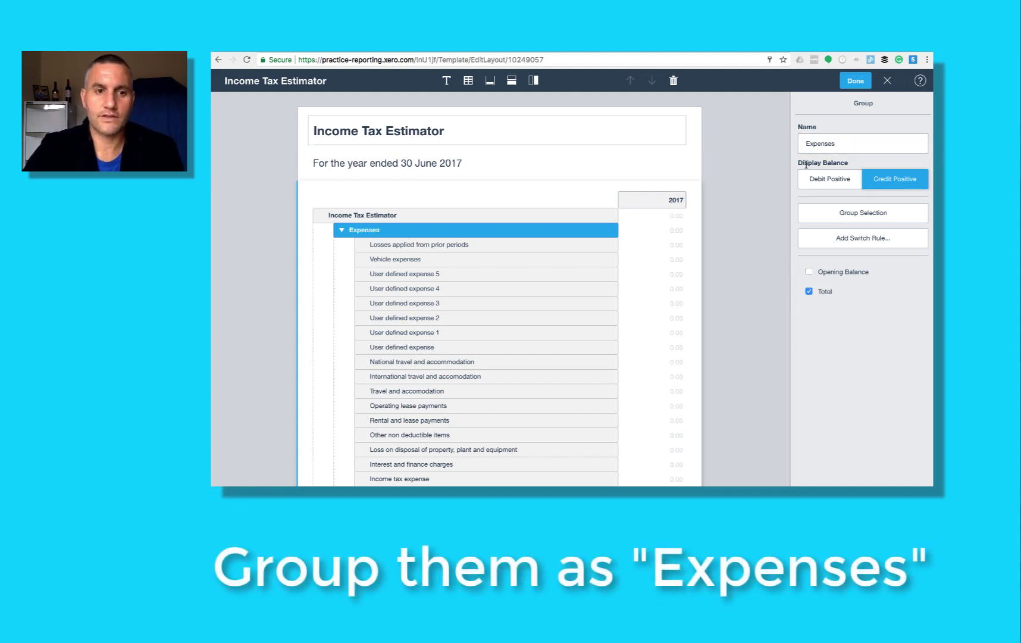
# Collapse Expenses, add a formula row, and move the Income group above Expenses.
pyautogui.click(339, 234)
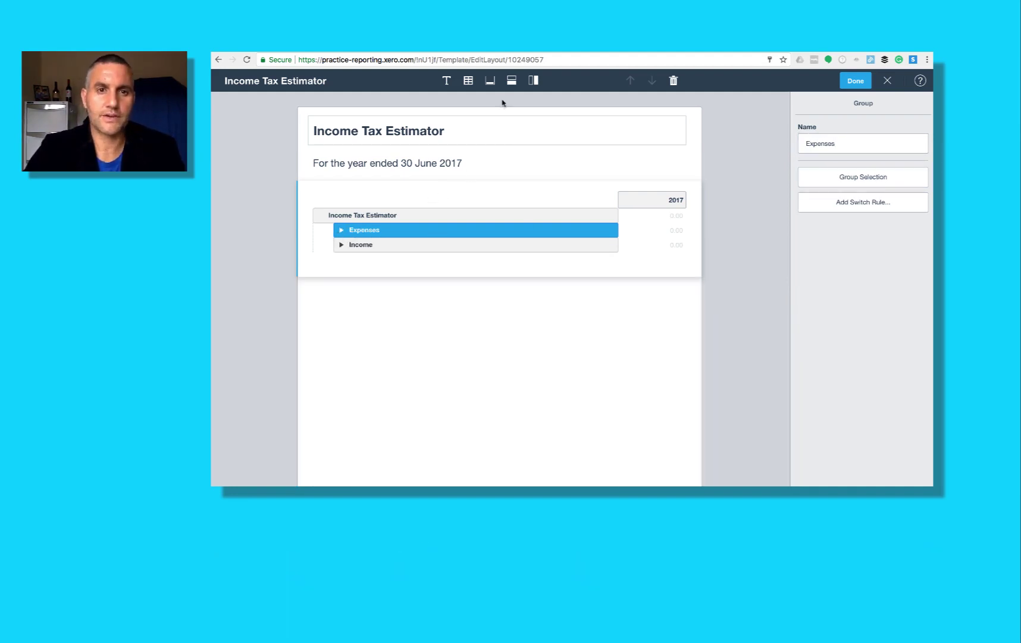
pyautogui.click(511, 81)
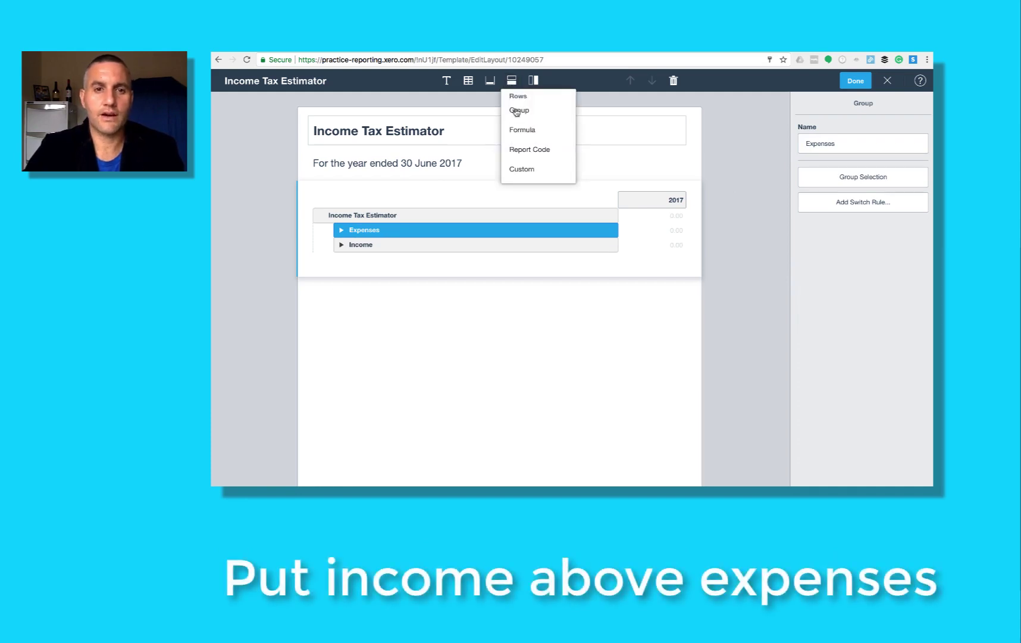
pyautogui.click(522, 132)
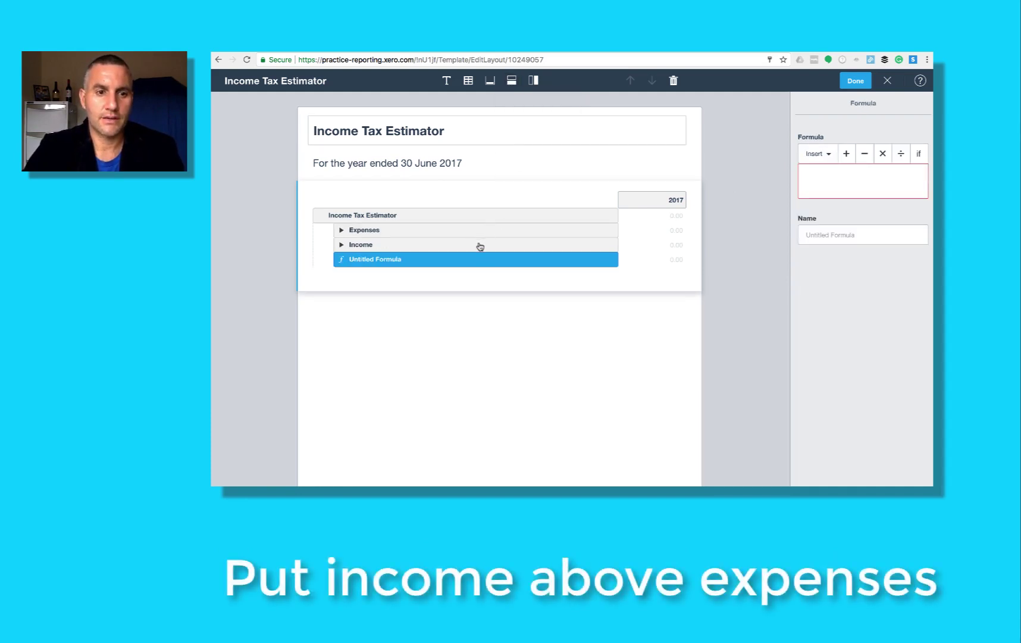
pyautogui.moveTo(479, 244); pyautogui.dragTo(443, 229)
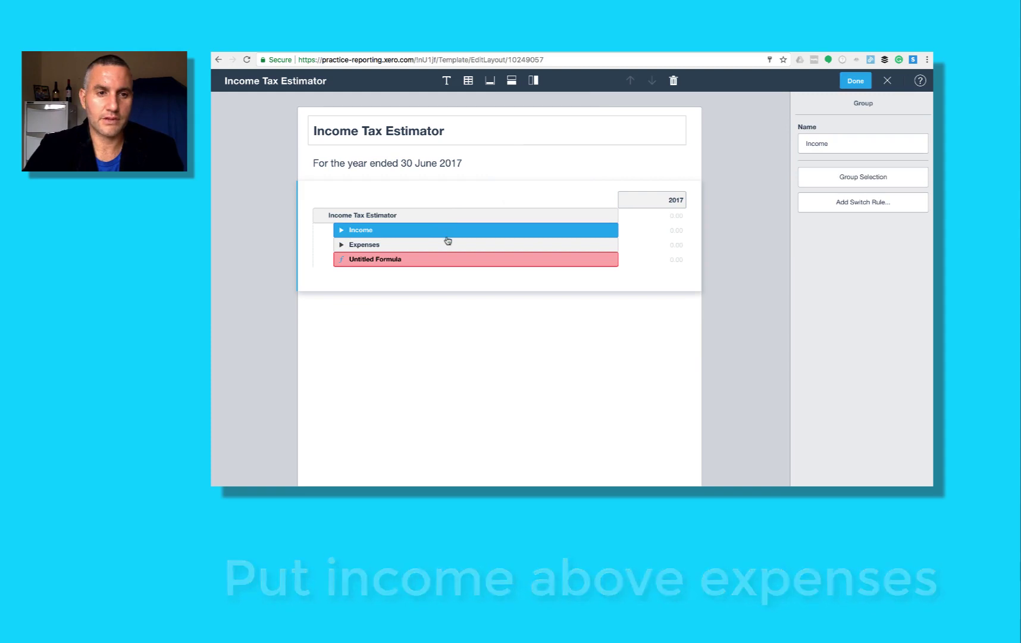
# Define the formula row as Income + Expenses and name it Accounting Profit.
pyautogui.click(458, 262)
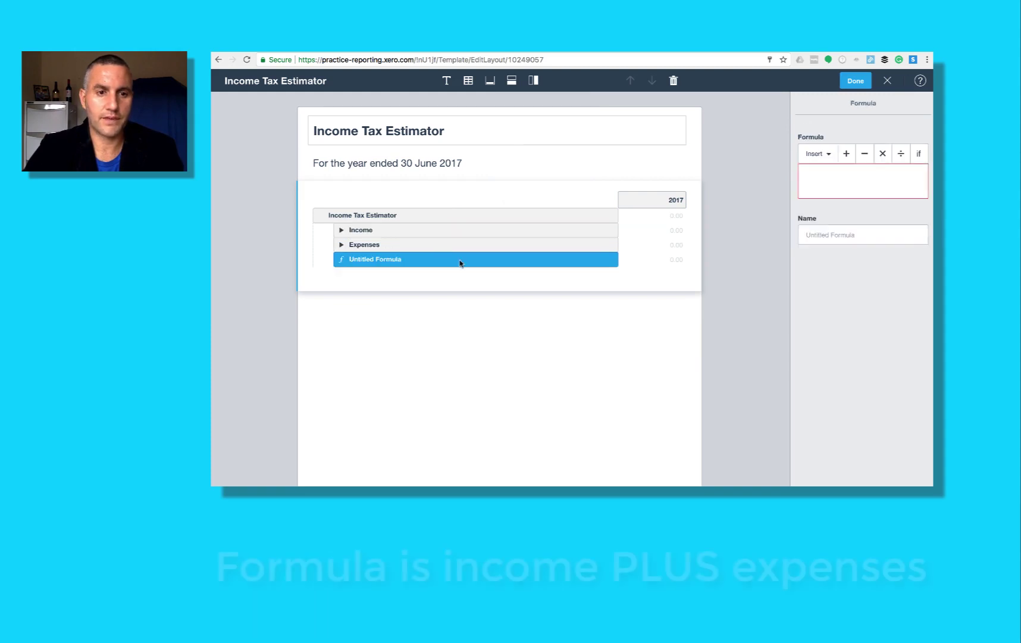
pyautogui.click(810, 154)
pyautogui.click(823, 187)
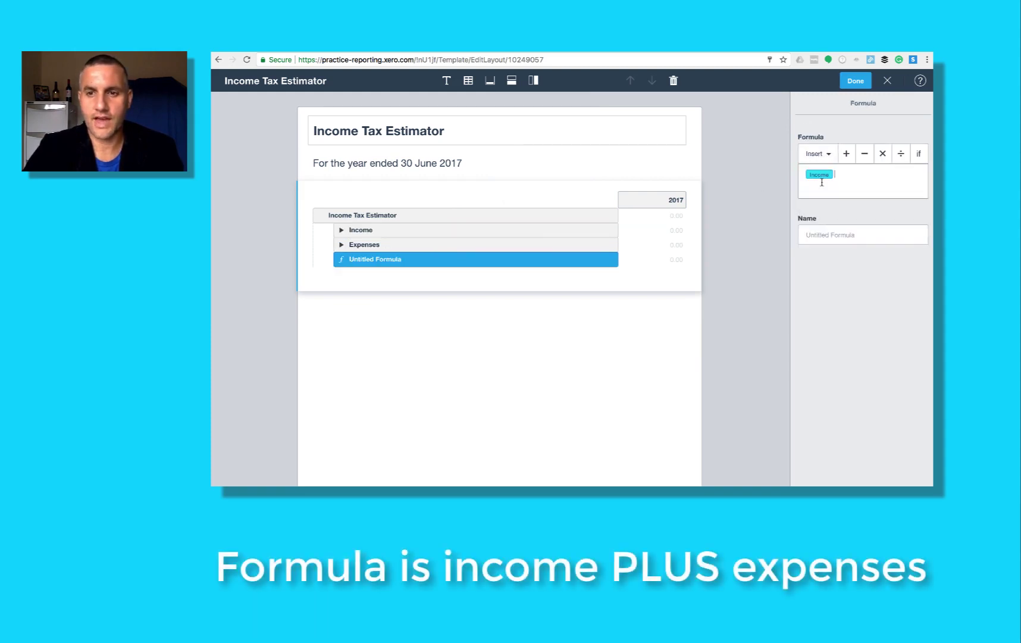
pyautogui.click(847, 153)
pyautogui.click(823, 156)
pyautogui.click(820, 201)
pyautogui.click(820, 233)
pyautogui.write('Accounting Profit')
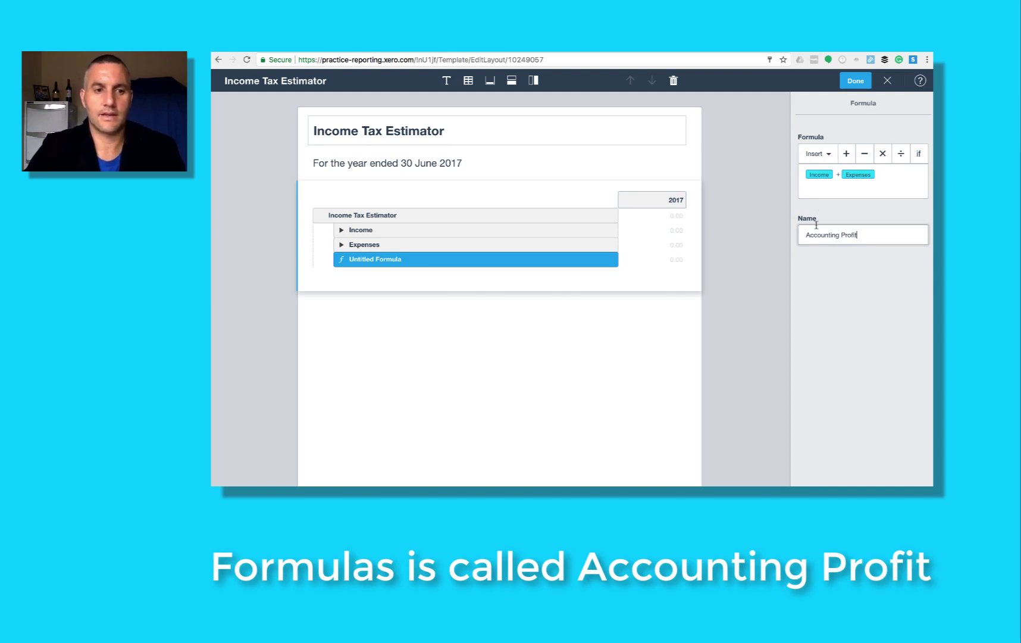
pyautogui.click(477, 233)
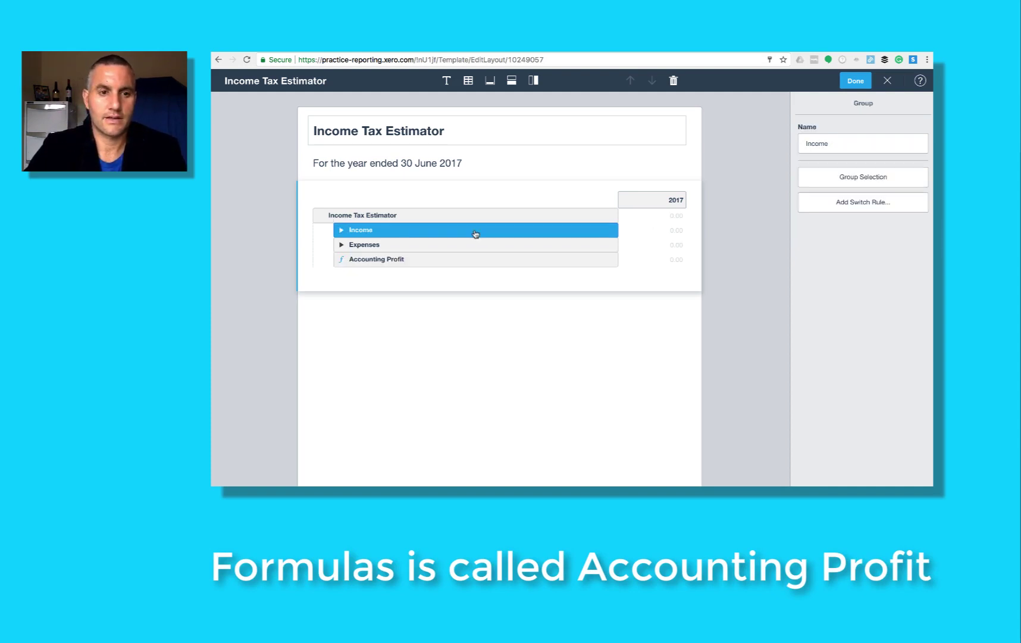
# Preview the report showing Accounting Profit of 5,232.04, then return to editing the layout.
pyautogui.click(856, 80)
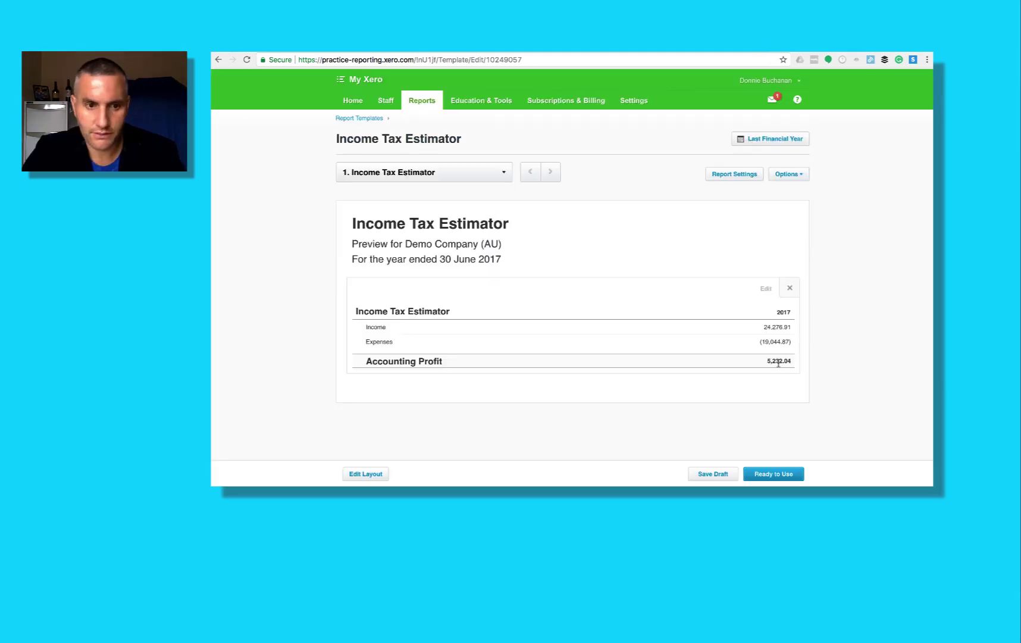
pyautogui.click(377, 475)
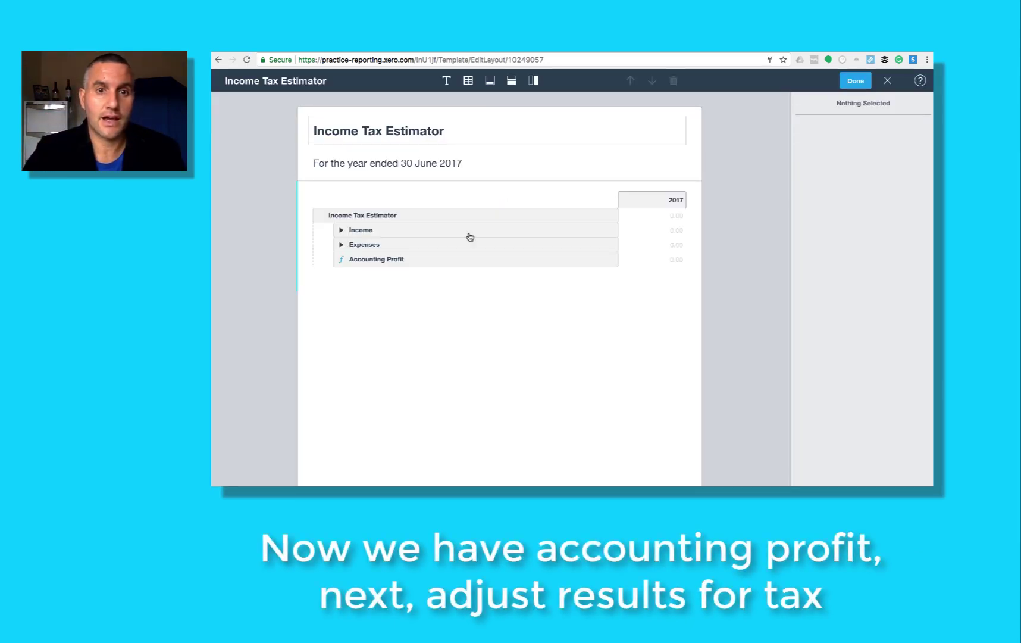
pyautogui.click(511, 81)
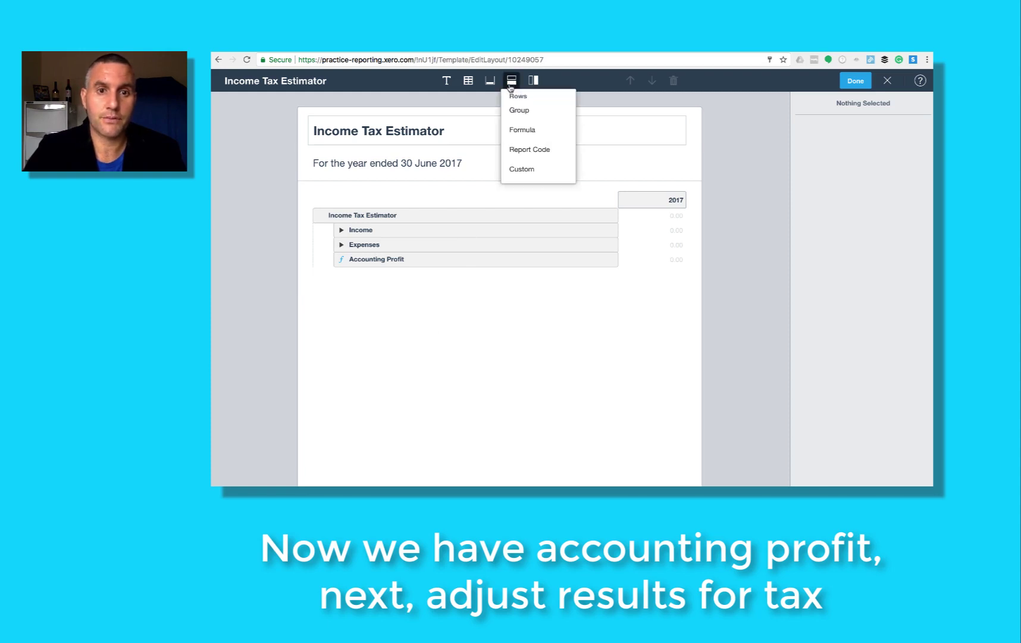
# Add two custom rows named Taxation AddBack and Taxation Deduction.
pyautogui.click(529, 171)
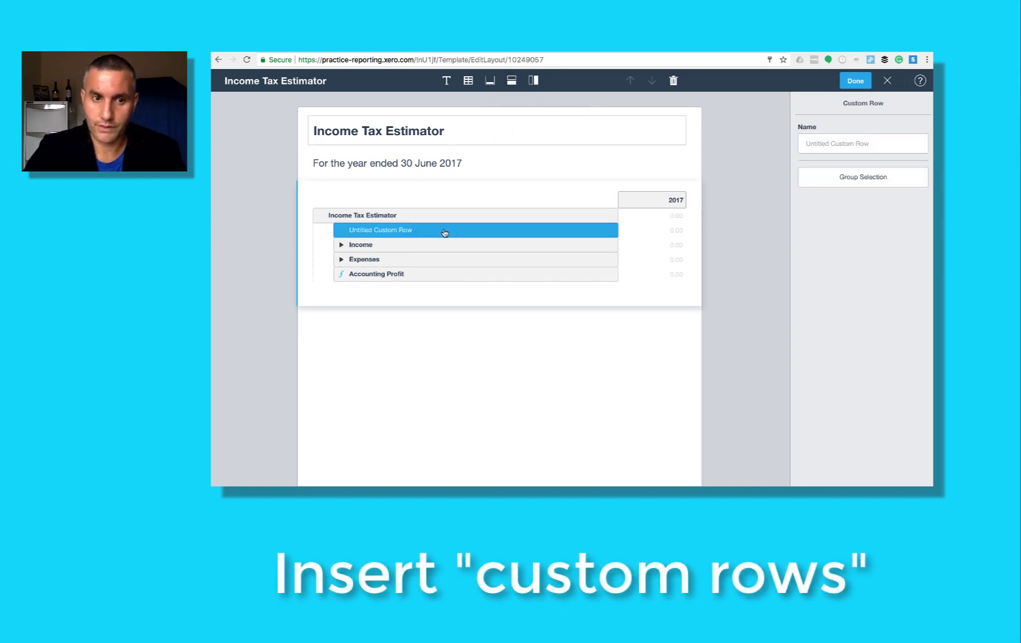
pyautogui.click(839, 144)
pyautogui.write('Taxation AddBack')
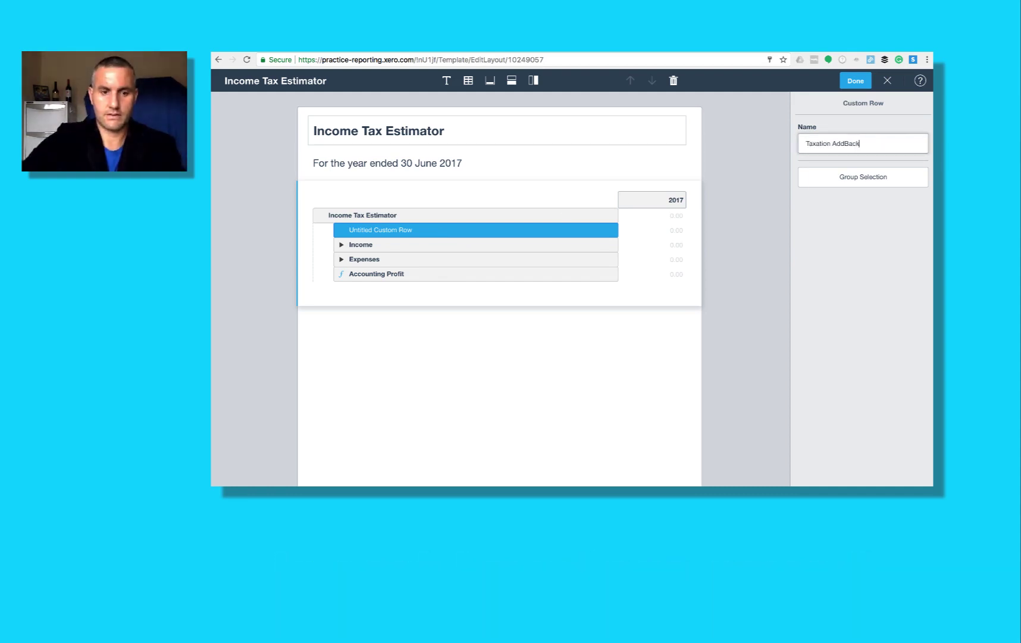
pyautogui.click(511, 80)
pyautogui.click(521, 169)
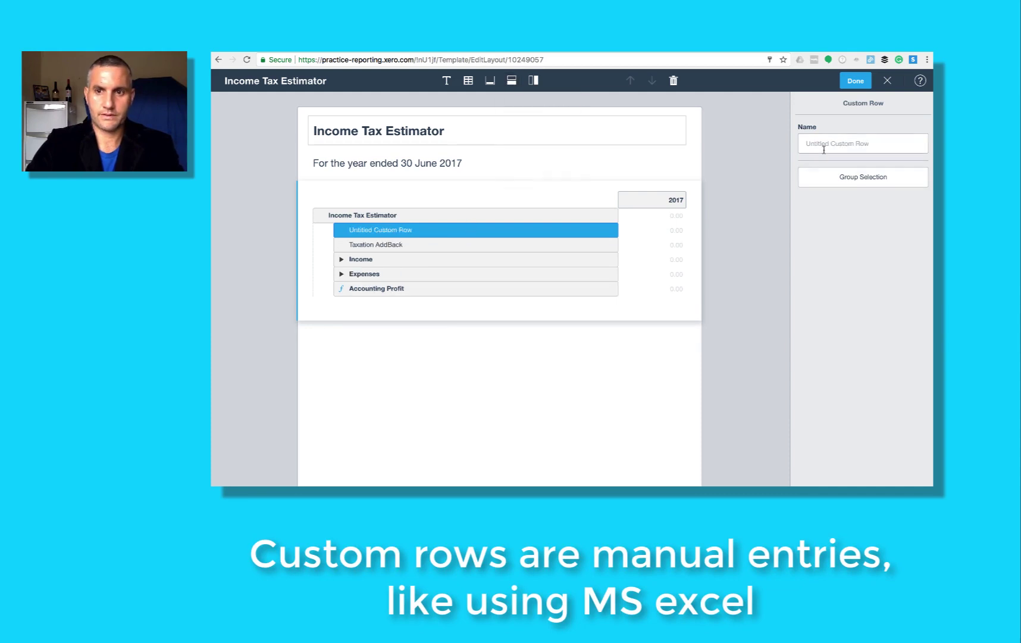
pyautogui.click(803, 144)
pyautogui.write('Taxation Deduction')
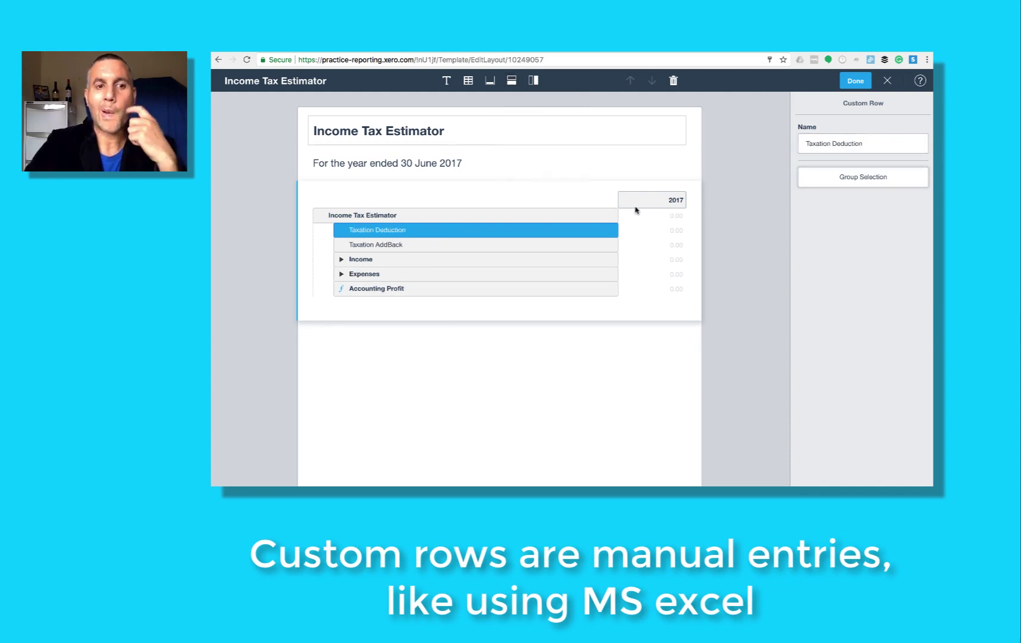
# Move the Income, Expenses and Accounting Profit rows above the two taxation rows.
pyautogui.click(483, 246)
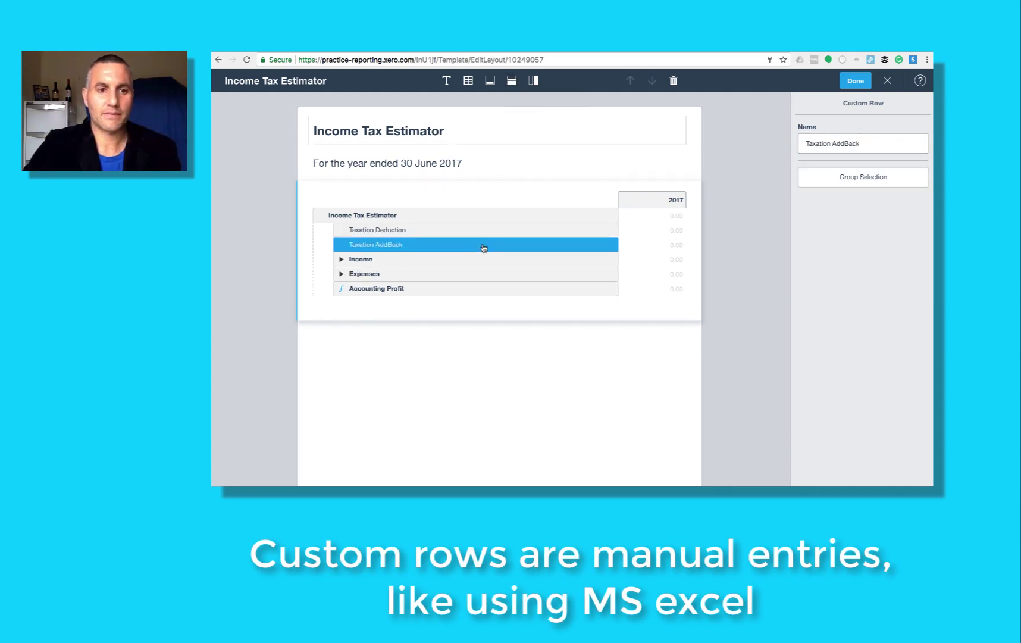
pyautogui.click(452, 234)
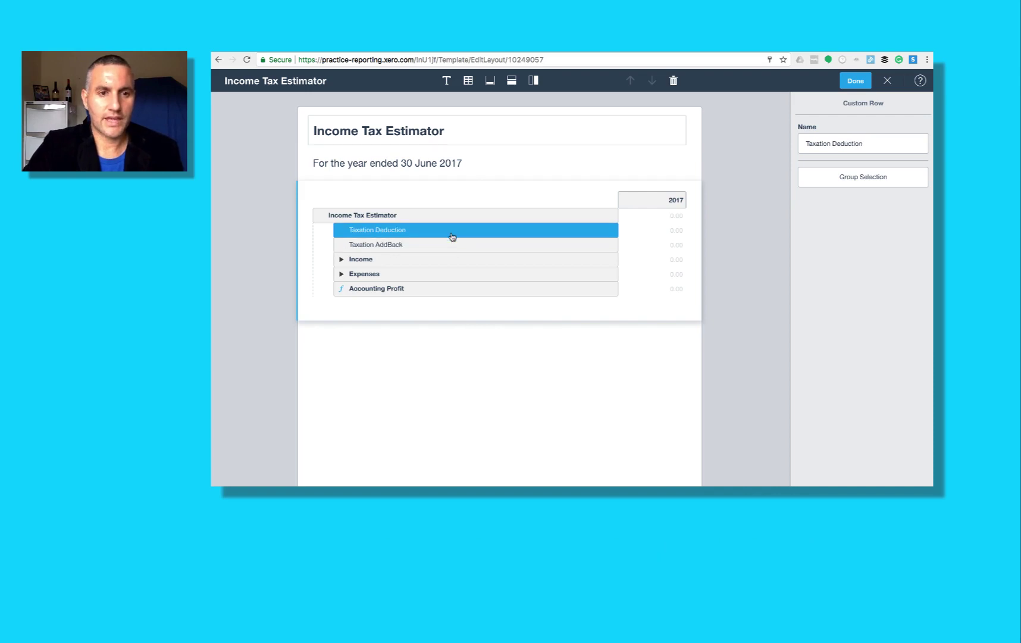
pyautogui.click(451, 246)
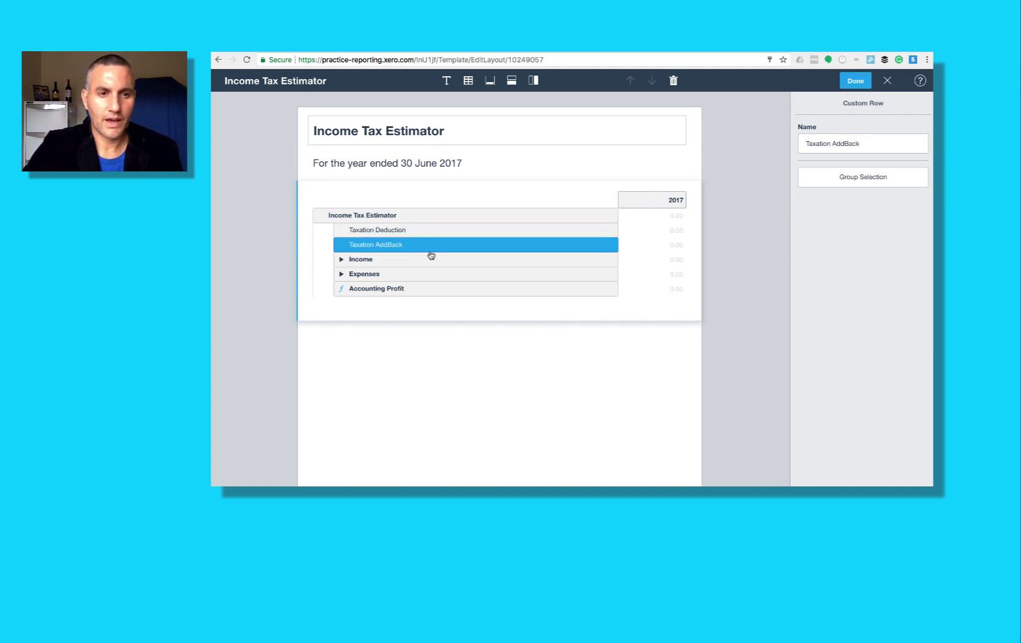
pyautogui.click(411, 262)
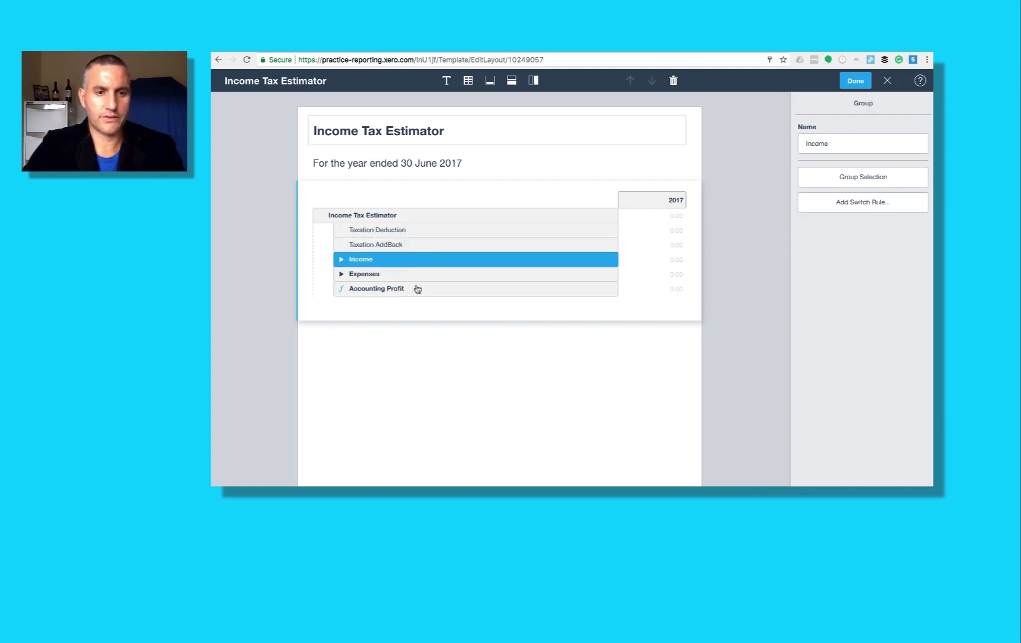
pyautogui.keyDown('shift'); pyautogui.click(417, 290); pyautogui.keyUp('shift')
pyautogui.moveTo(421, 252)
pyautogui.mouseDown()
pyautogui.moveTo(411, 219)
pyautogui.moveTo(405, 248)
pyautogui.mouseUp()
# Group the two taxation rows as Tax Adjustments with a total row.
pyautogui.click(472, 278)
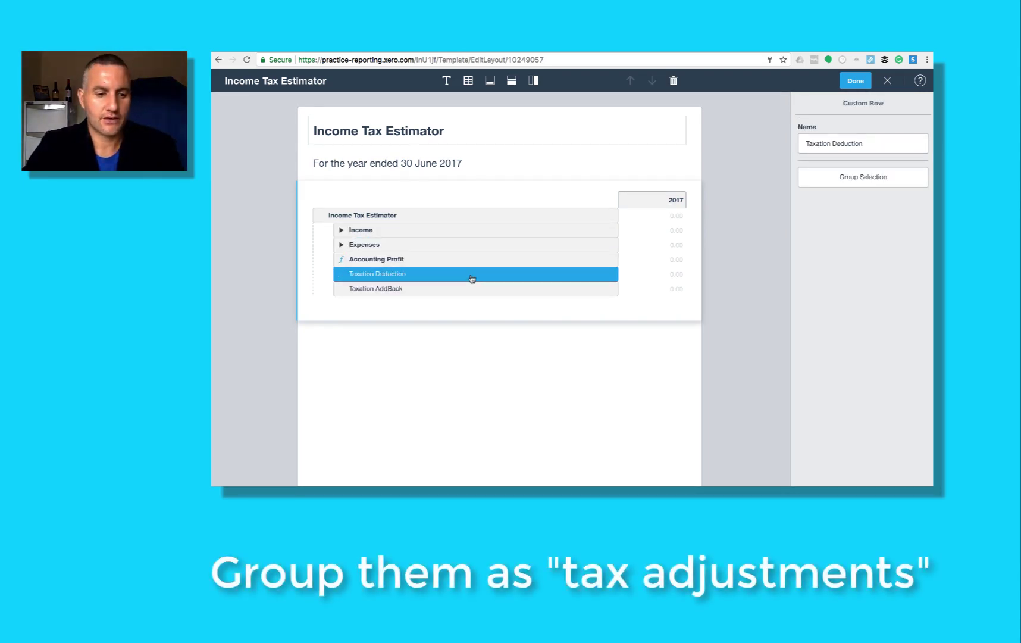
pyautogui.keyDown('shift'); pyautogui.click(470, 296); pyautogui.keyUp('shift')
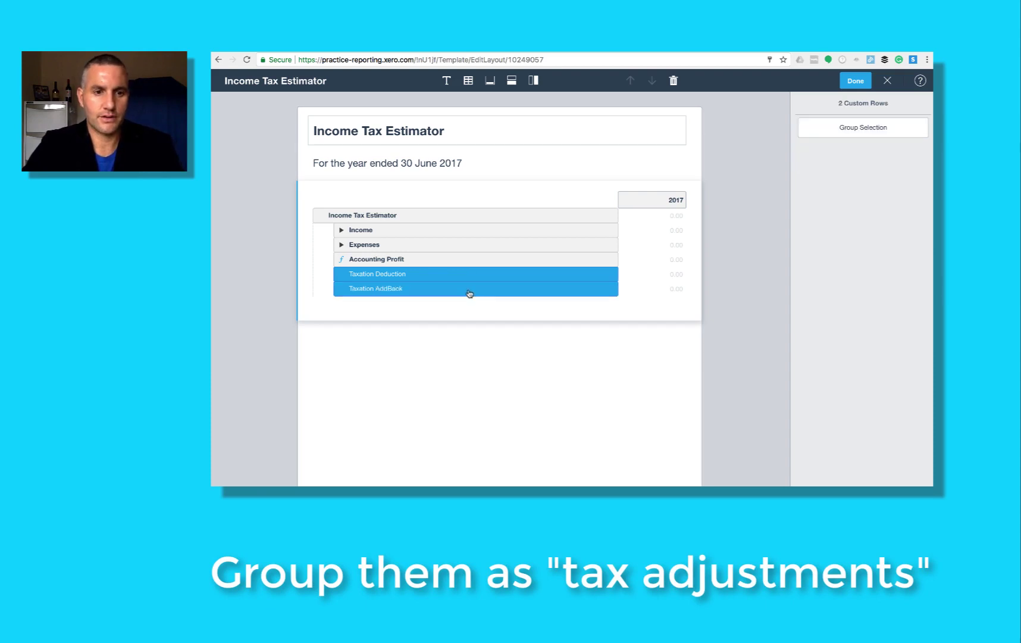
pyautogui.click(814, 140)
pyautogui.write('Tax Adjustments')
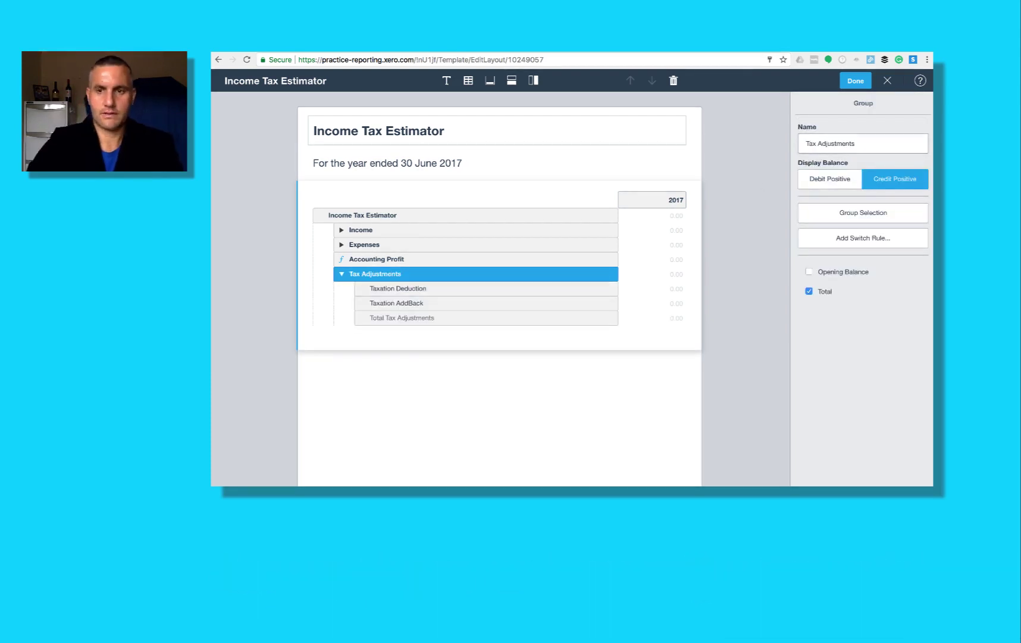
pyautogui.click(509, 320)
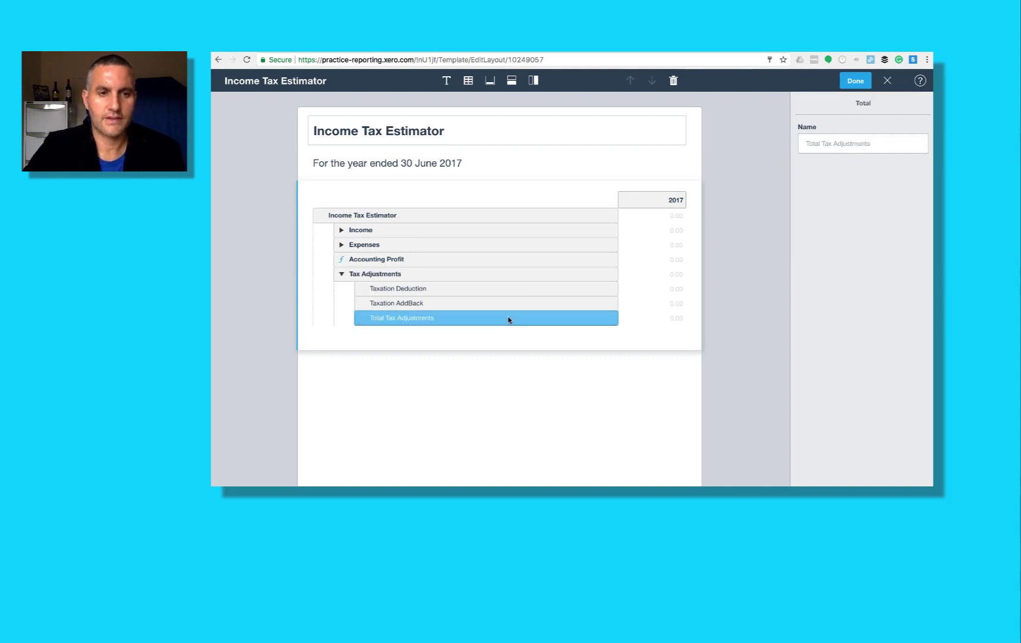
pyautogui.click(474, 275)
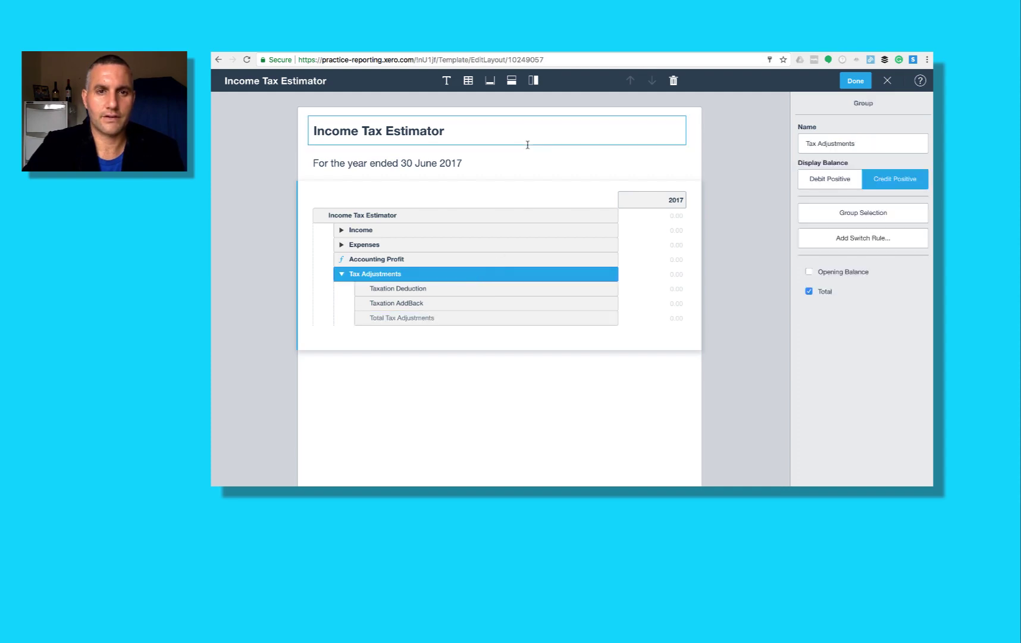
# Add a Taxable Profit formula row from Accounting Profit and Tax Adjustments, then preview showing 5,232.04.
pyautogui.click(511, 81)
pyautogui.click(519, 130)
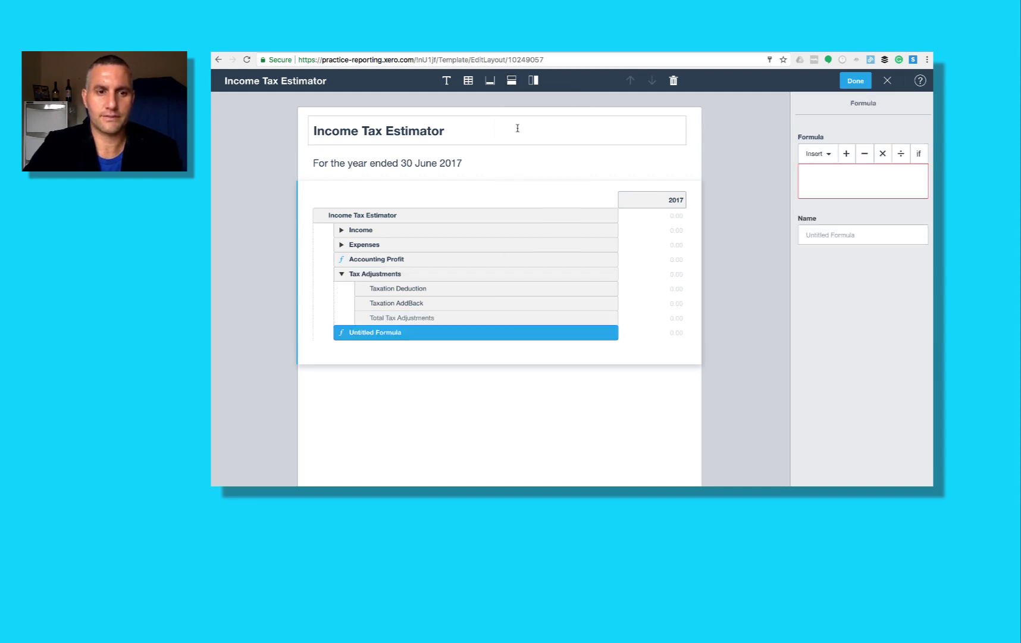
pyautogui.click(822, 156)
pyautogui.click(826, 221)
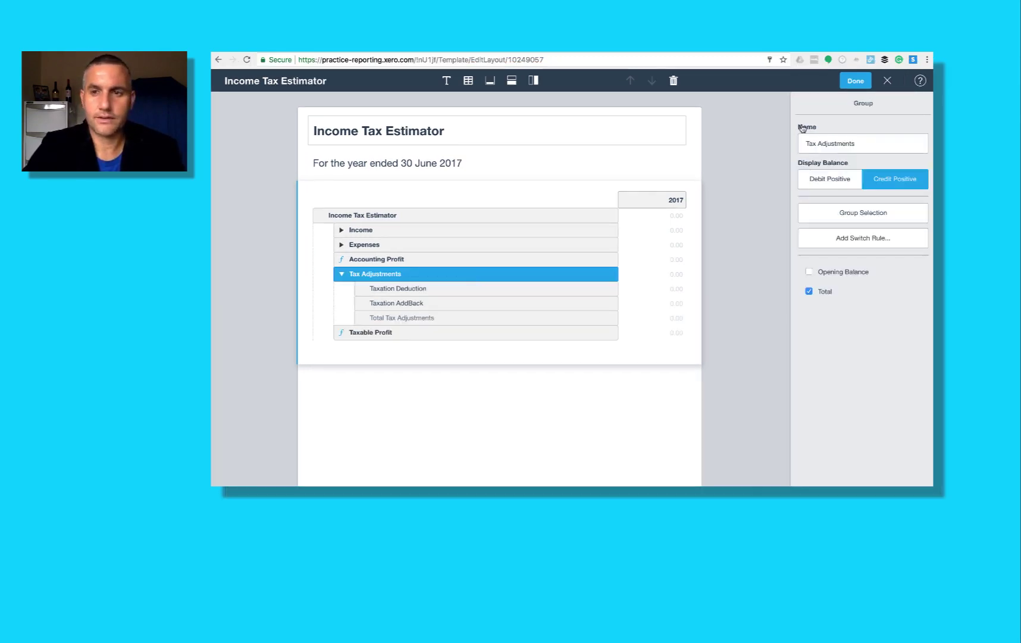
pyautogui.click(855, 81)
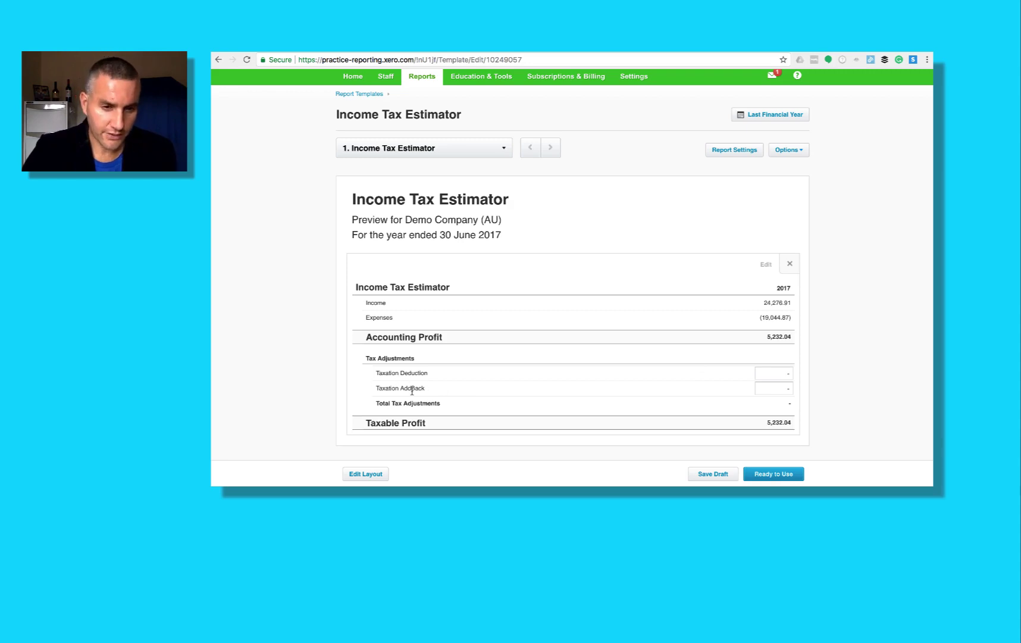
# Back in the layout editor, move Taxation AddBack above Taxation Deduction and select Taxable Profit.
pyautogui.click(367, 474)
pyautogui.click(508, 303)
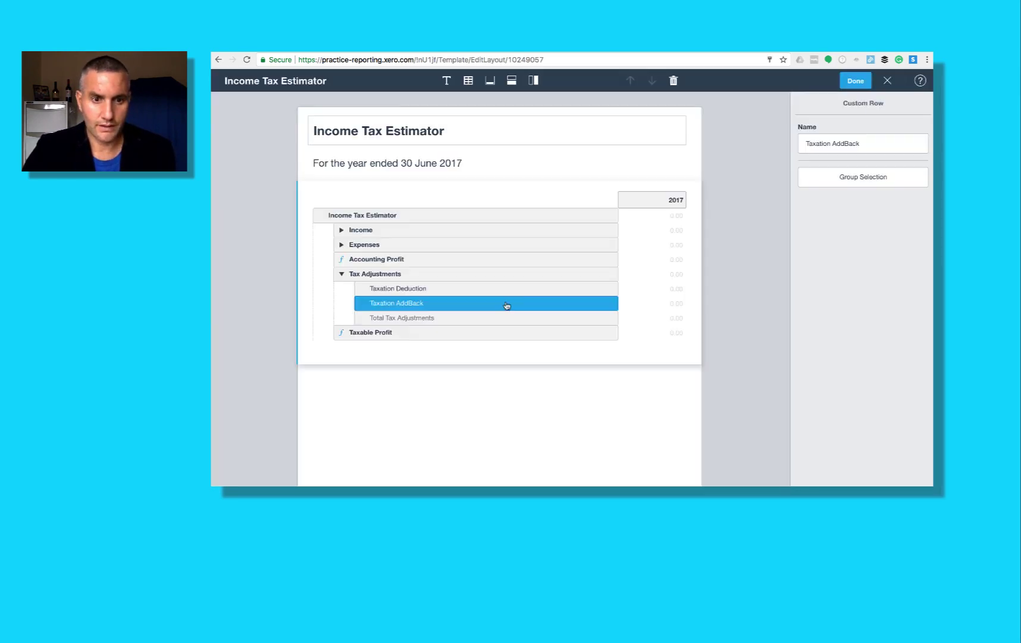
pyautogui.moveTo(508, 302); pyautogui.dragTo(464, 282)
pyautogui.click(466, 333)
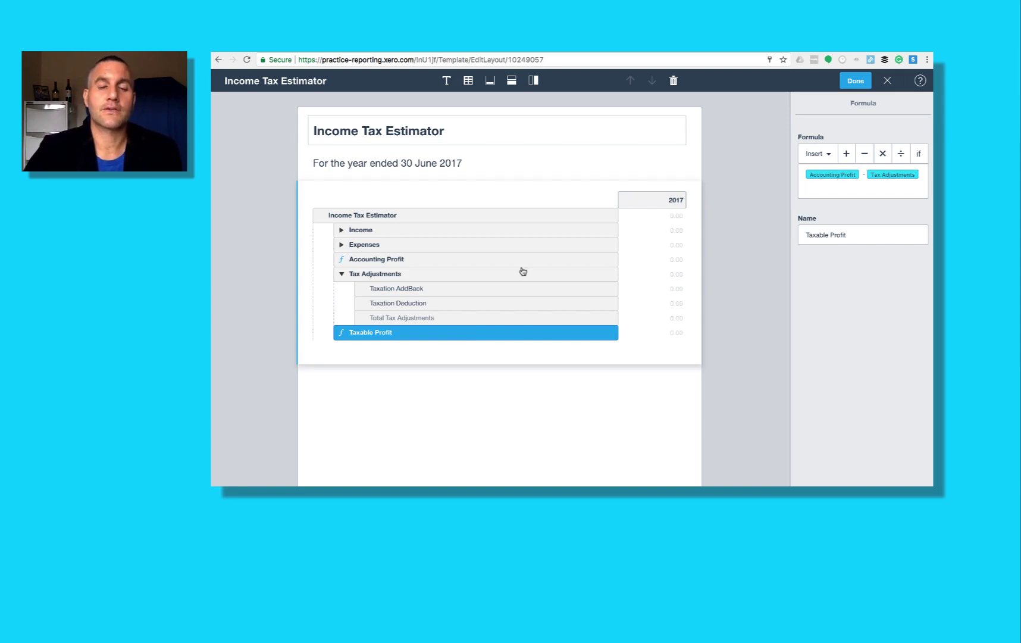
# Add a custom row named Taxation Rate to the layout.
pyautogui.click(512, 80)
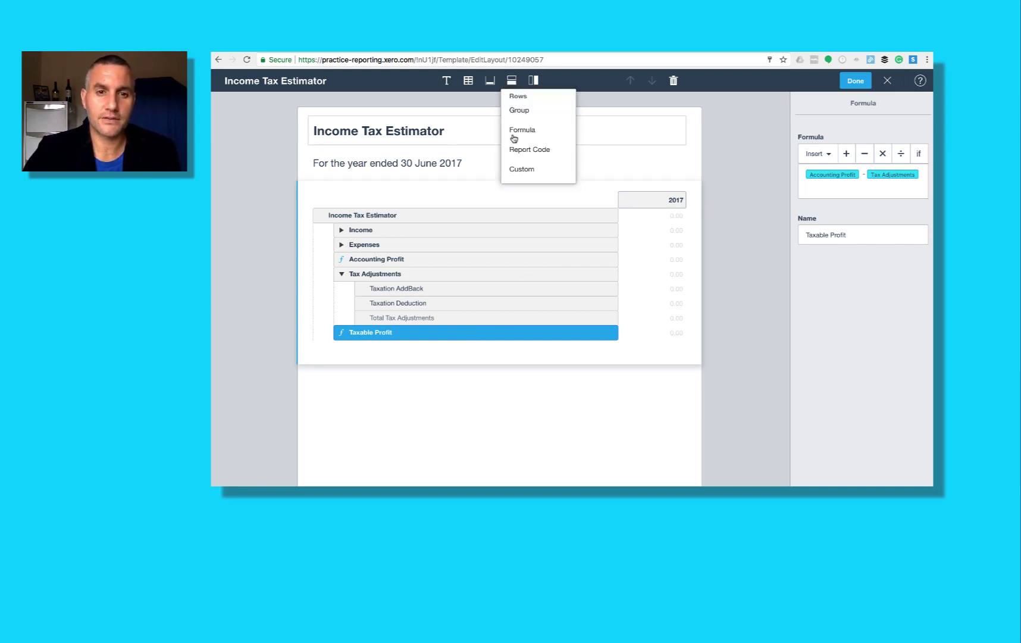
pyautogui.click(522, 169)
pyautogui.write('Taxation Rate')
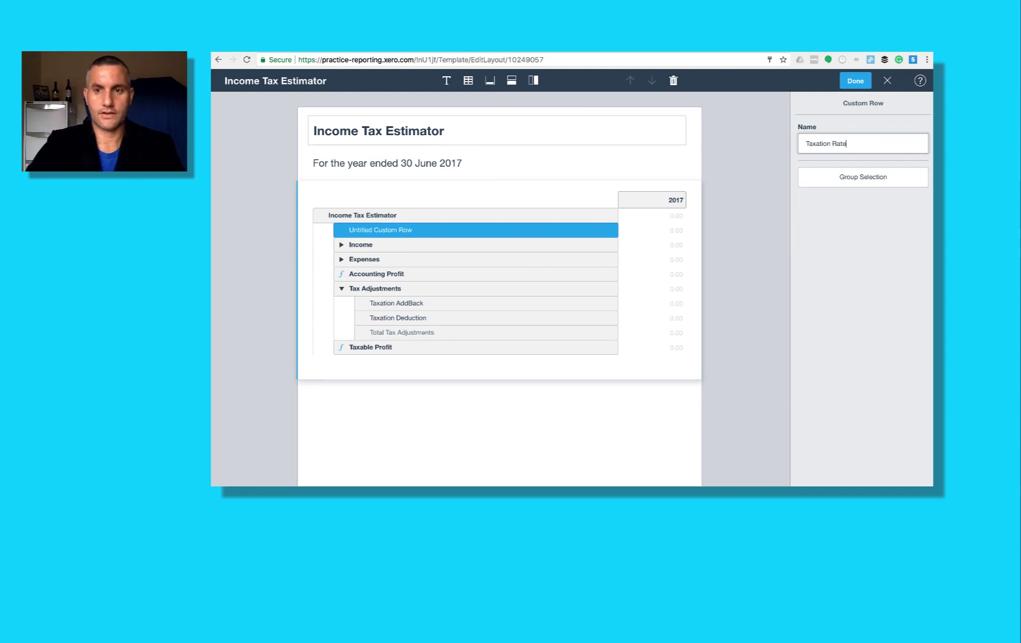
pyautogui.press('Tab')
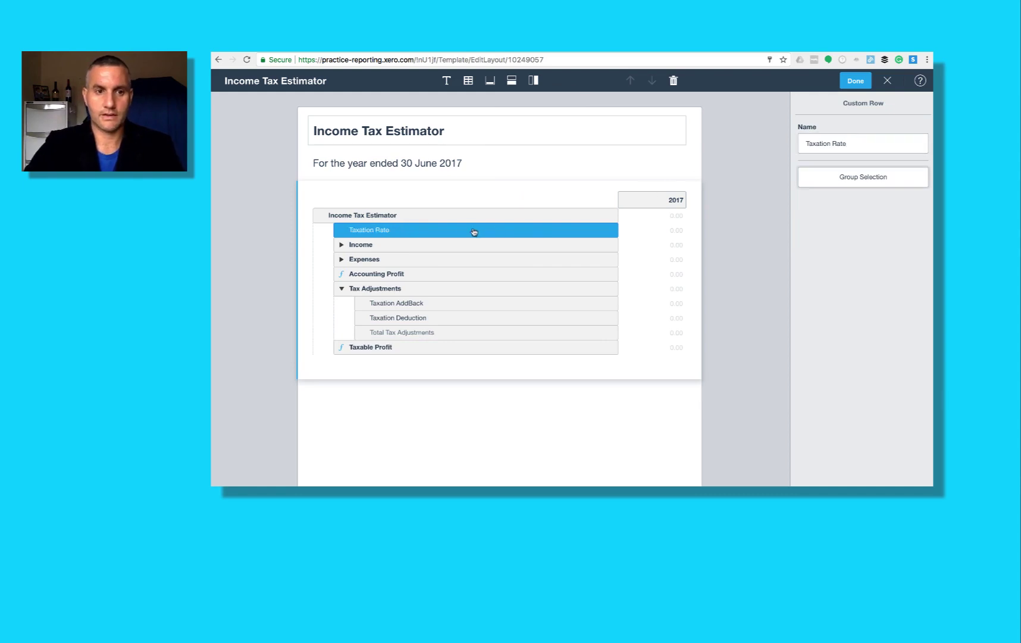
pyautogui.click(435, 234)
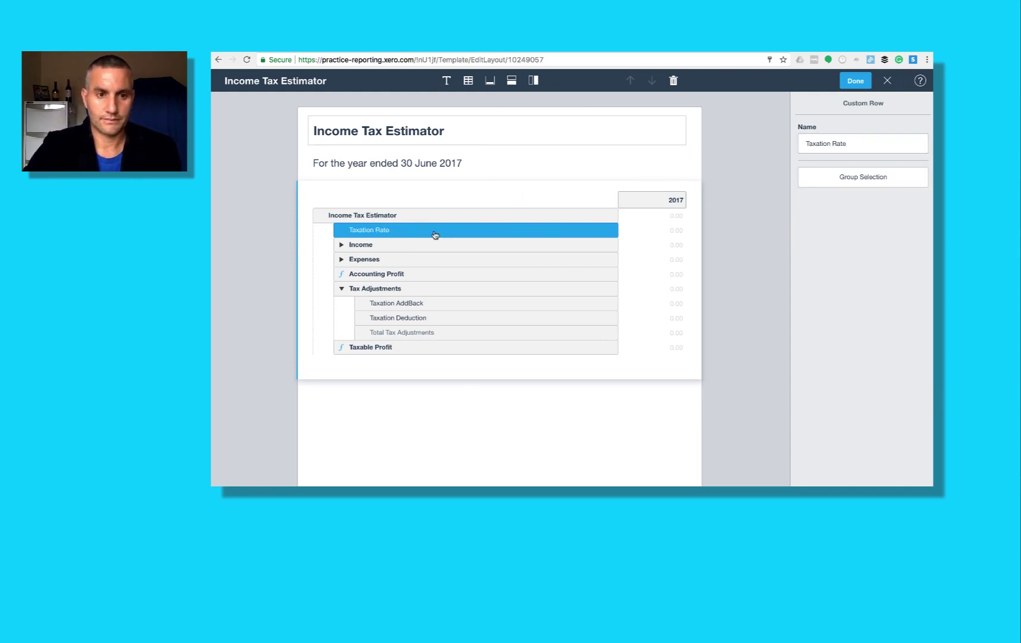
# Add a formula row, move Taxation Rate below Taxable Profit, and rename it Taxation Rate %.
pyautogui.click(511, 80)
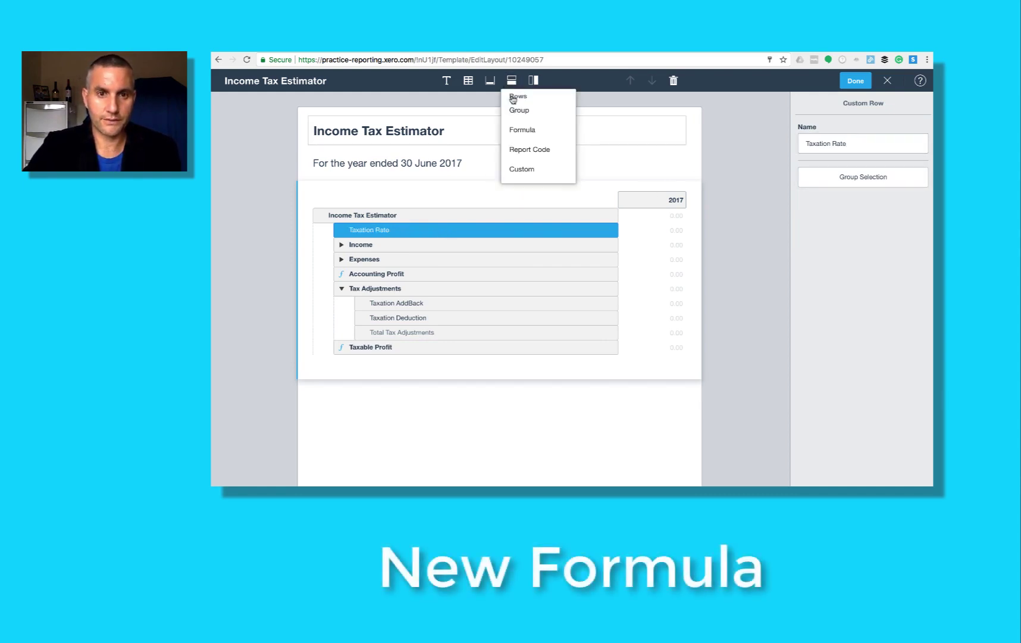
pyautogui.click(524, 129)
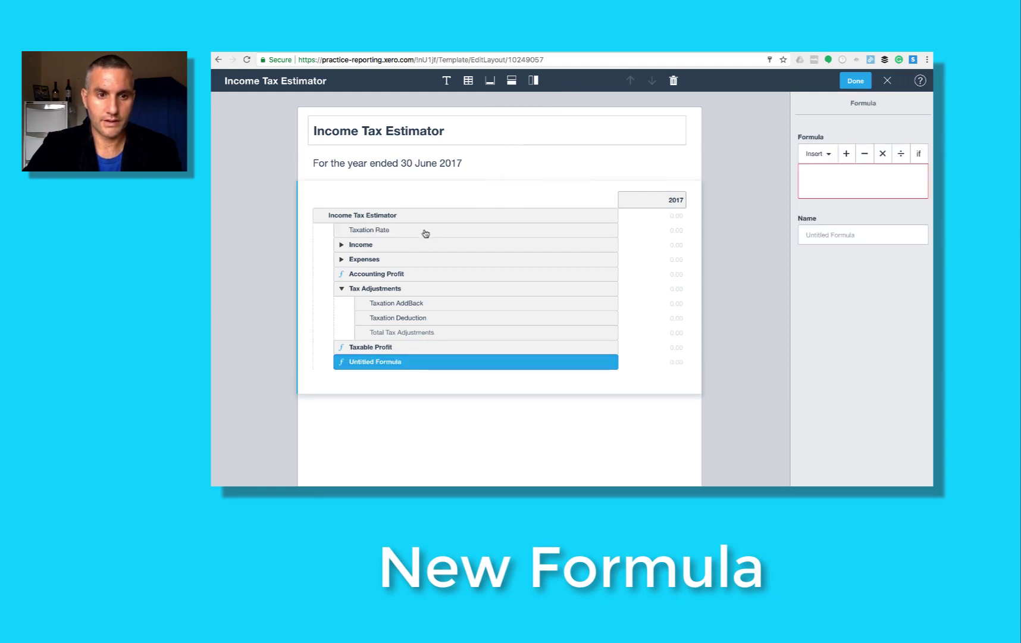
pyautogui.moveTo(423, 232); pyautogui.dragTo(436, 326)
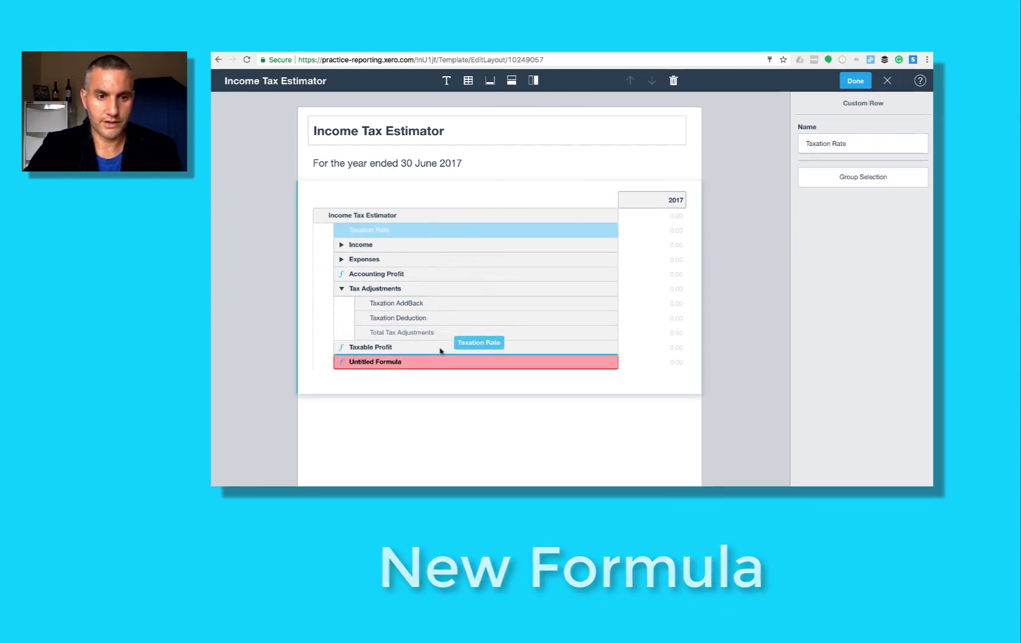
pyautogui.moveTo(440, 351); pyautogui.dragTo(440, 352)
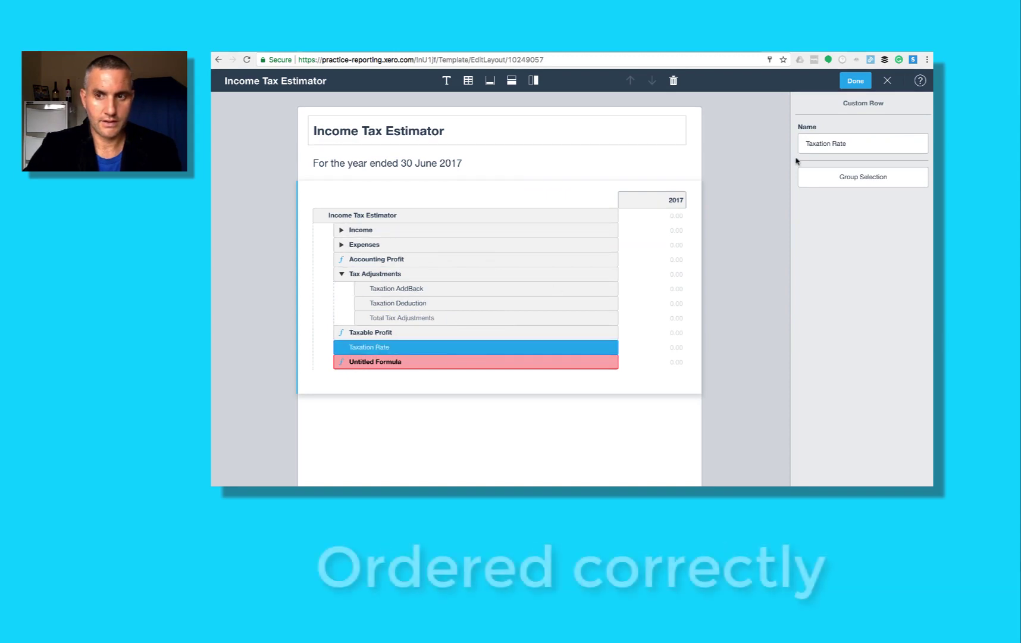
pyautogui.click(852, 145)
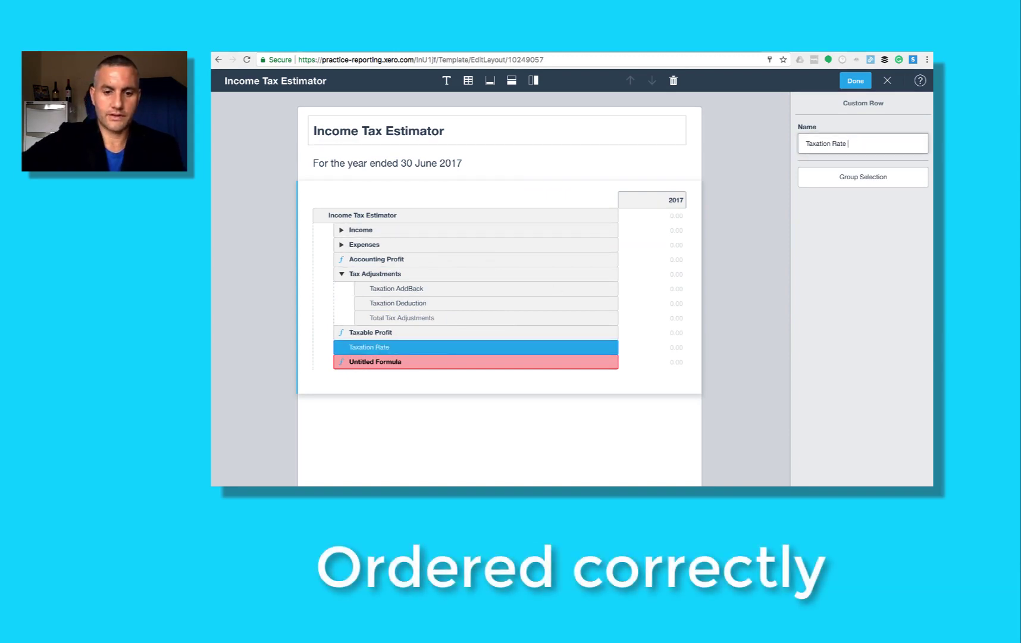
pyautogui.write('%')
pyautogui.press('Tab')
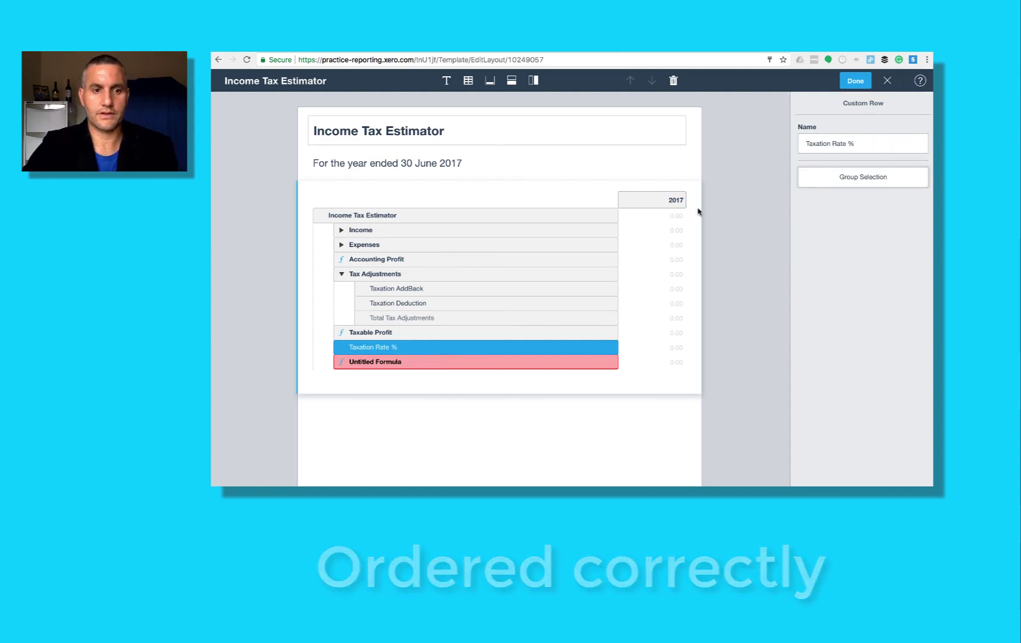
pyautogui.click(455, 363)
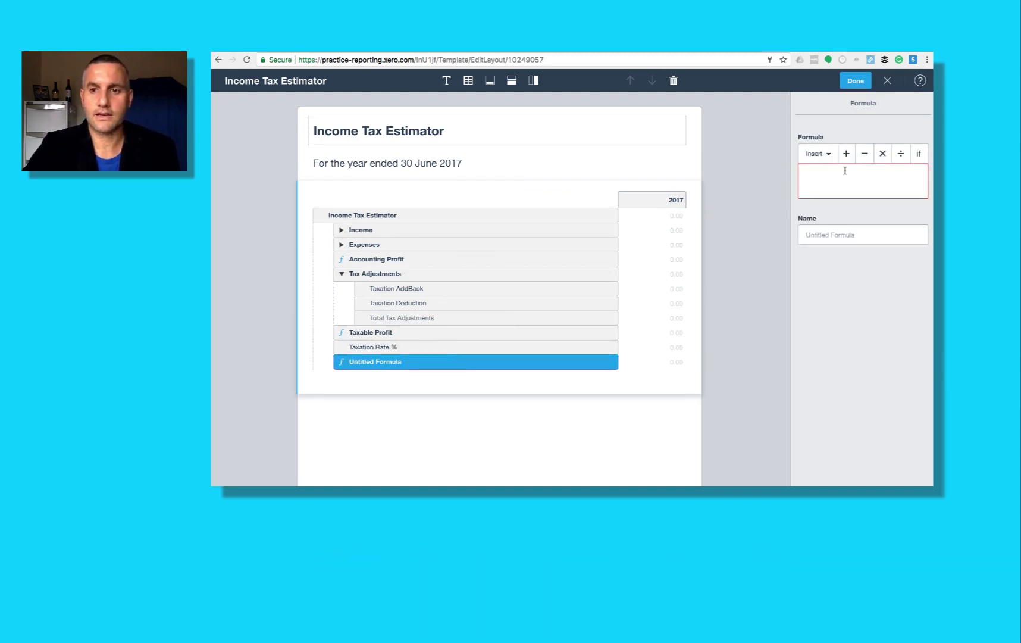
# Wrap the Taxation Rate % row in a new group named Taxation Rate %.
pyautogui.click(824, 155)
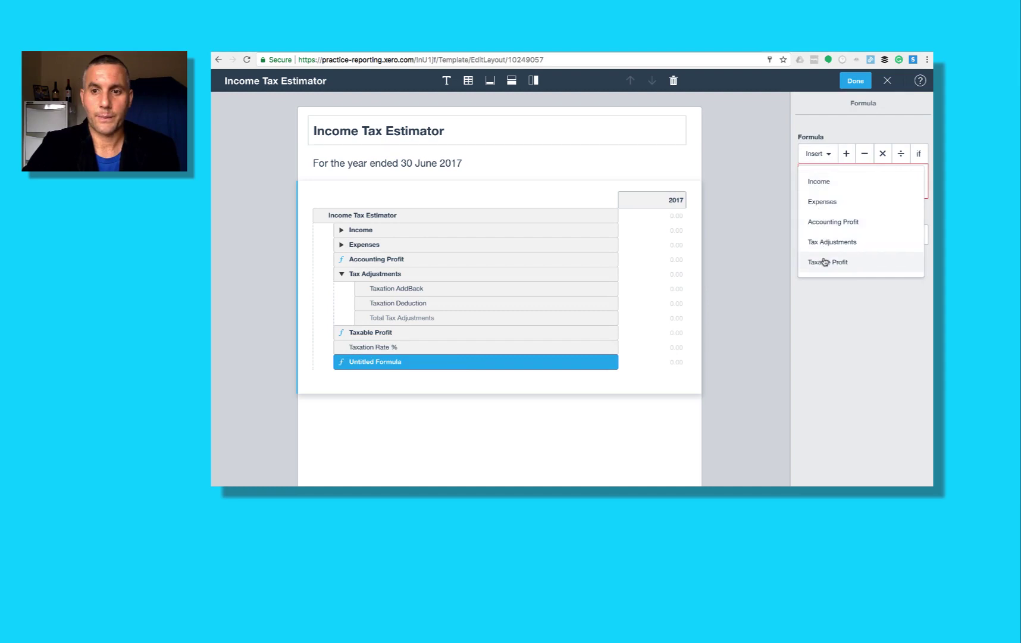
pyautogui.click(819, 156)
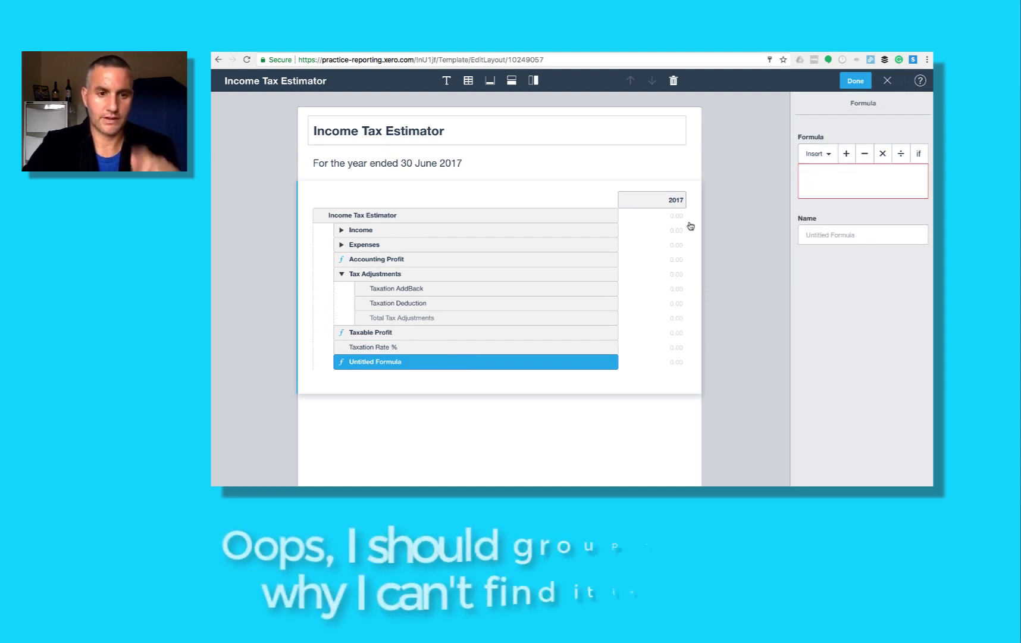
pyautogui.click(509, 347)
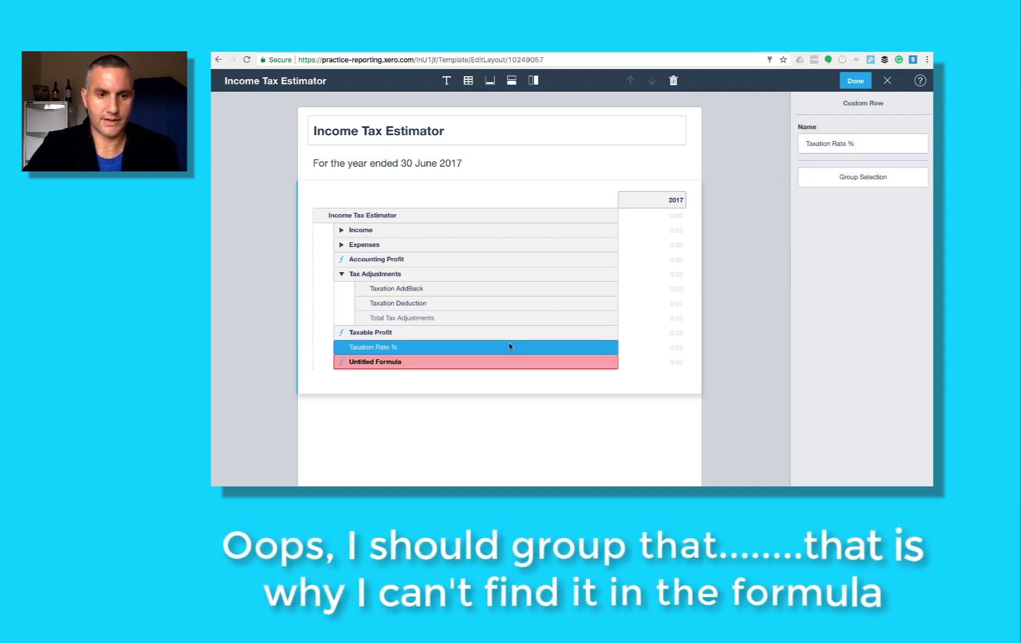
pyautogui.click(865, 177)
pyautogui.click(844, 144)
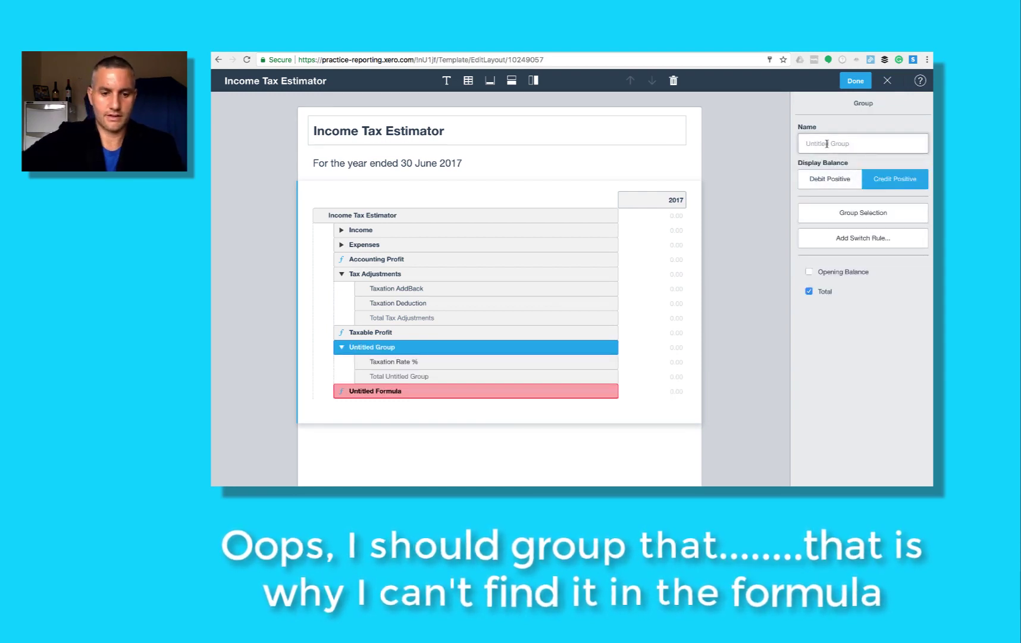
pyautogui.write('Taxa')
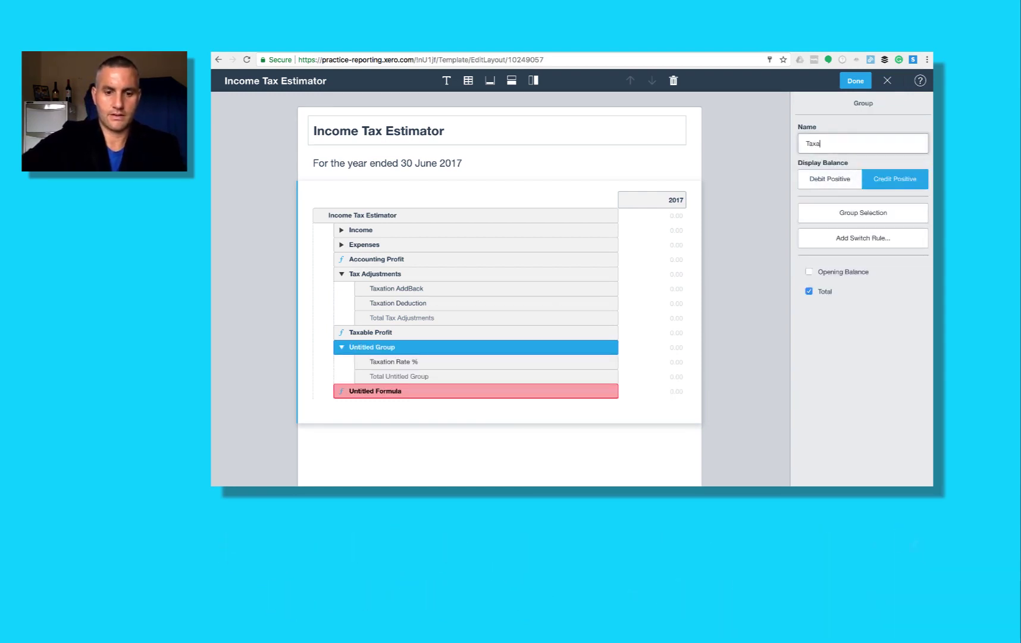
pyautogui.write('tion Rate %')
pyautogui.press('Return')
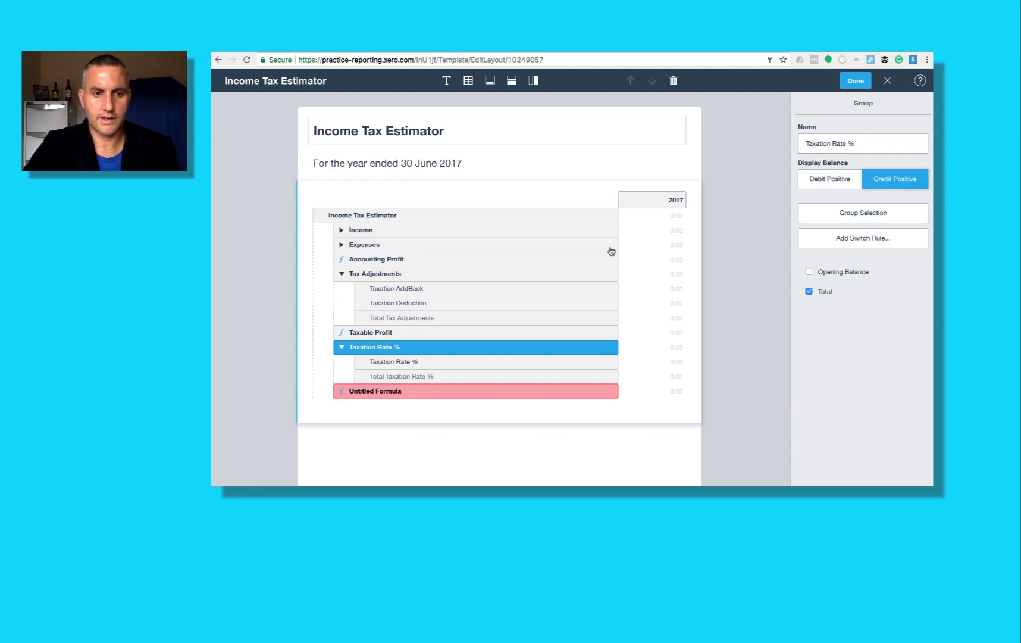
# Rename the custom row inside the group to Rate %.
pyautogui.click(510, 365)
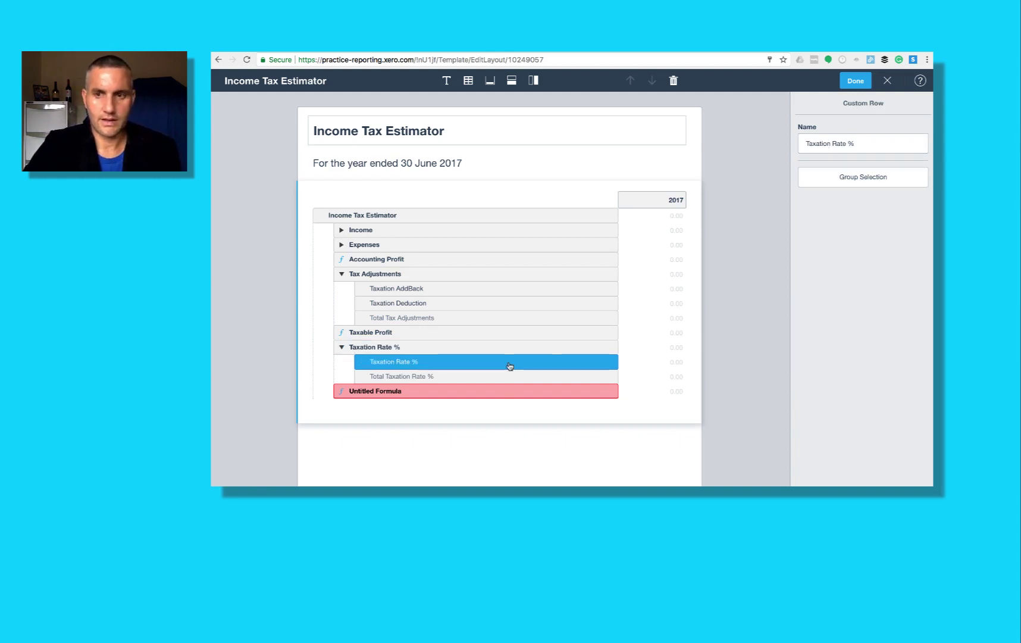
pyautogui.moveTo(836, 146); pyautogui.dragTo(782, 148)
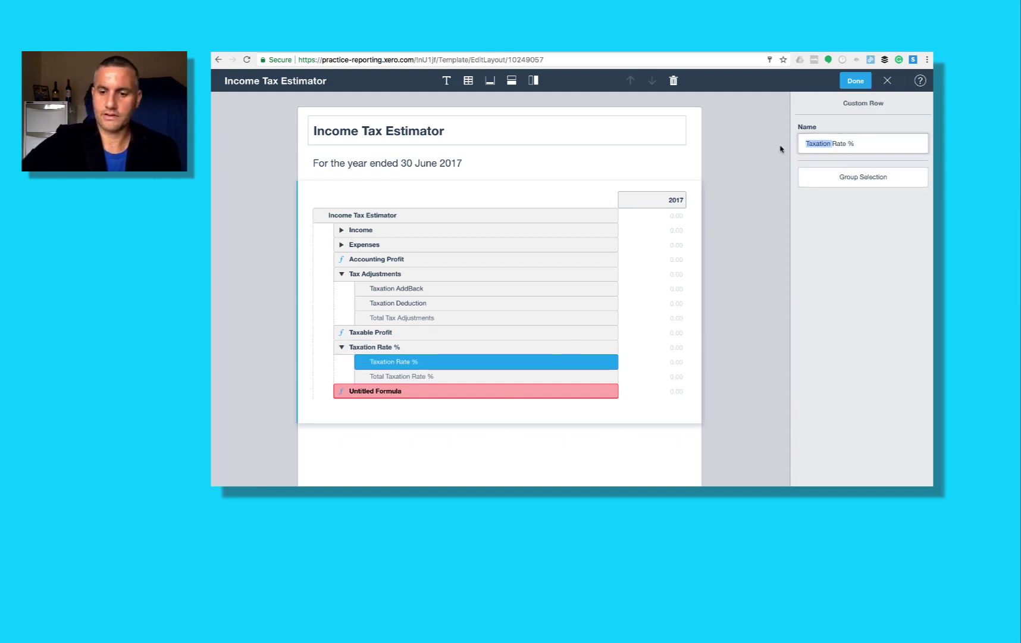
pyautogui.press('BackSpace')
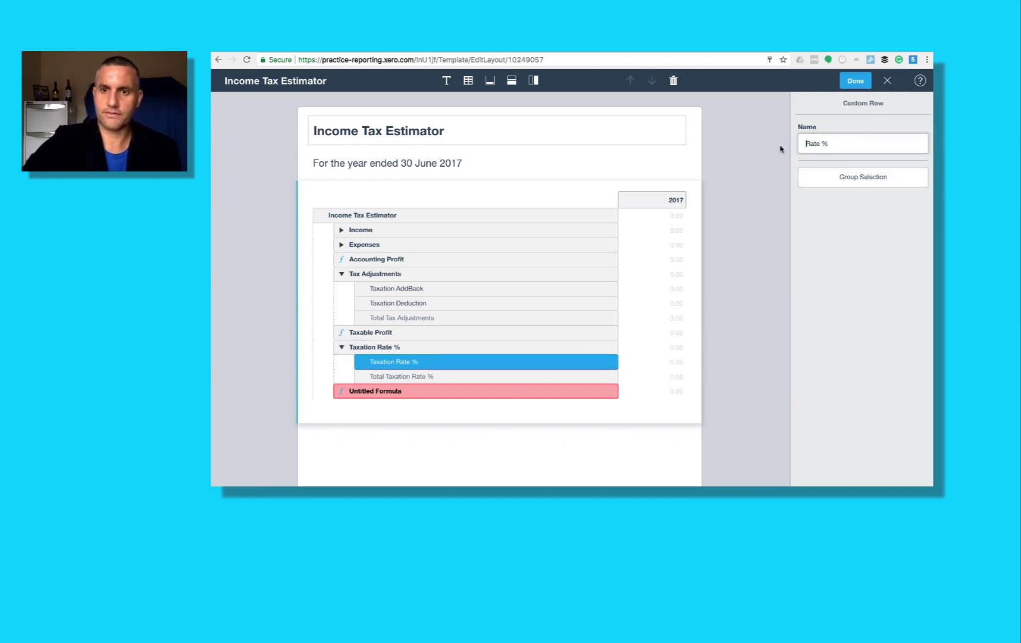
pyautogui.click(482, 332)
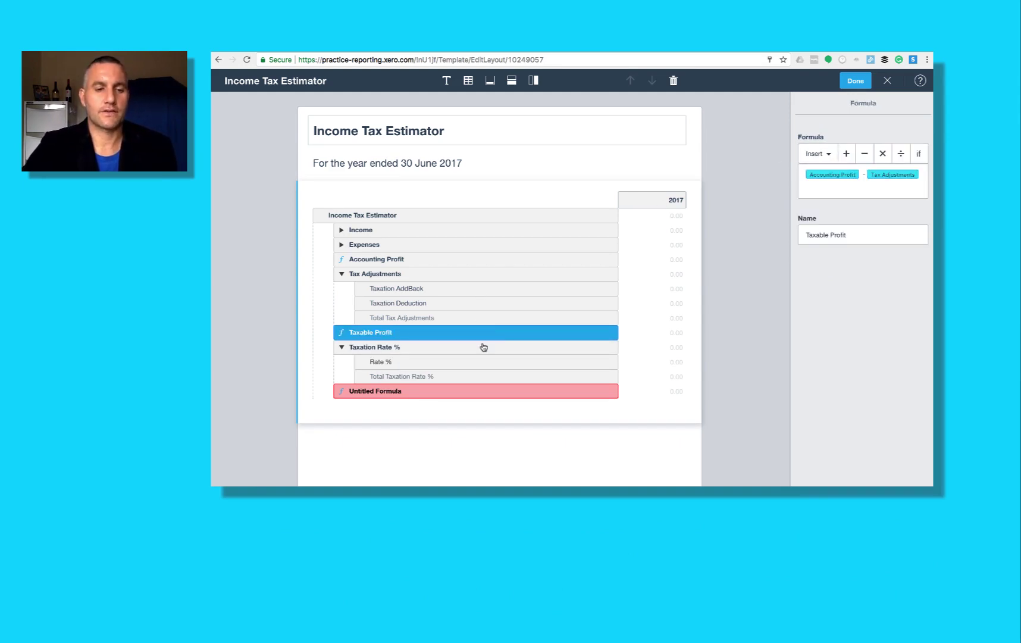
pyautogui.click(483, 351)
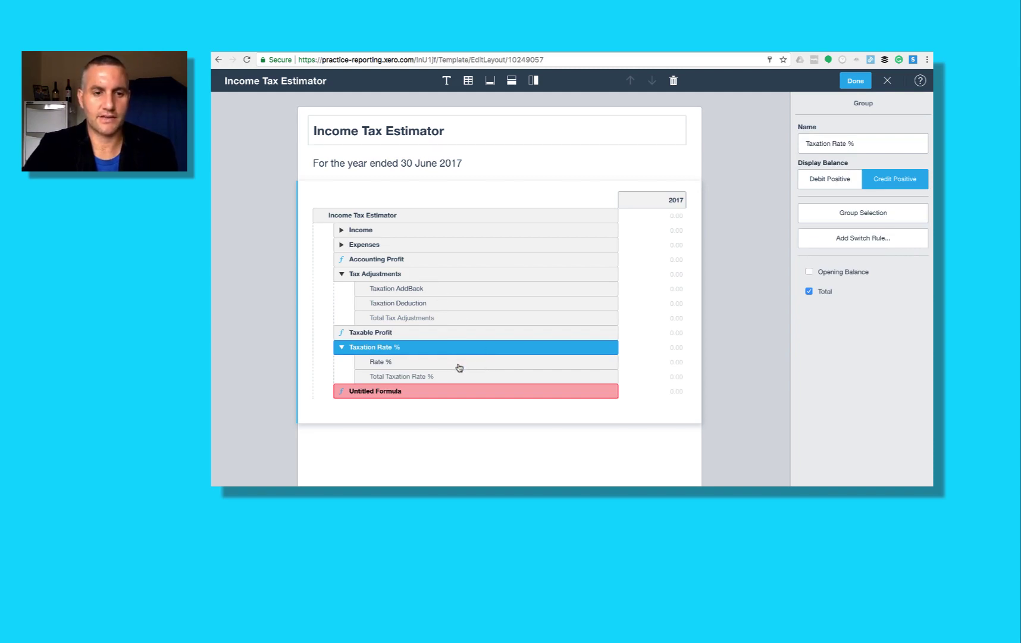
# Build the untitled formula as Taxable Profit × Taxation Rate %.
pyautogui.click(459, 391)
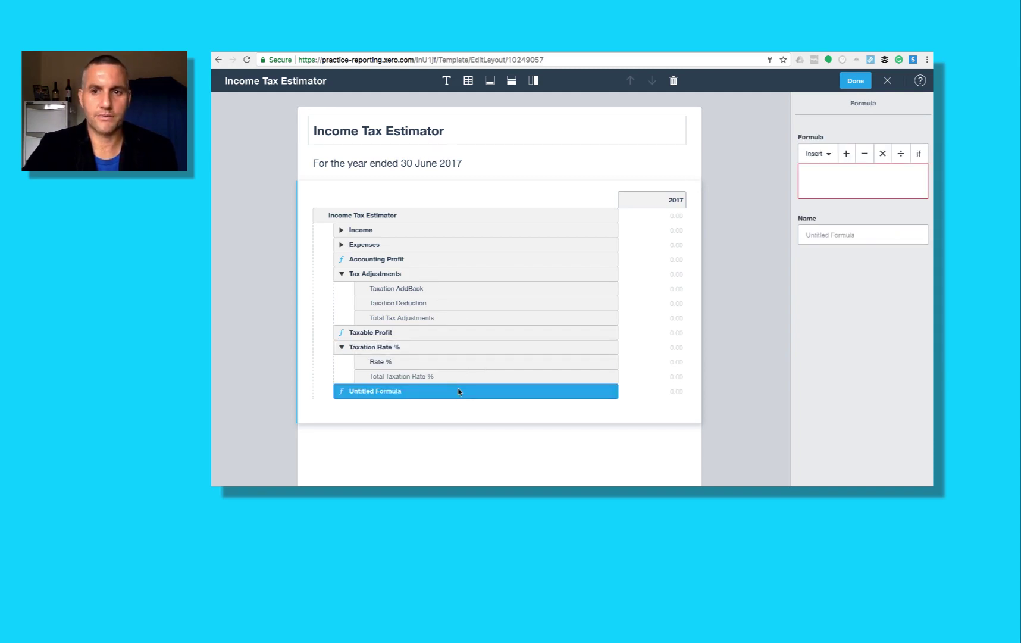
pyautogui.click(826, 157)
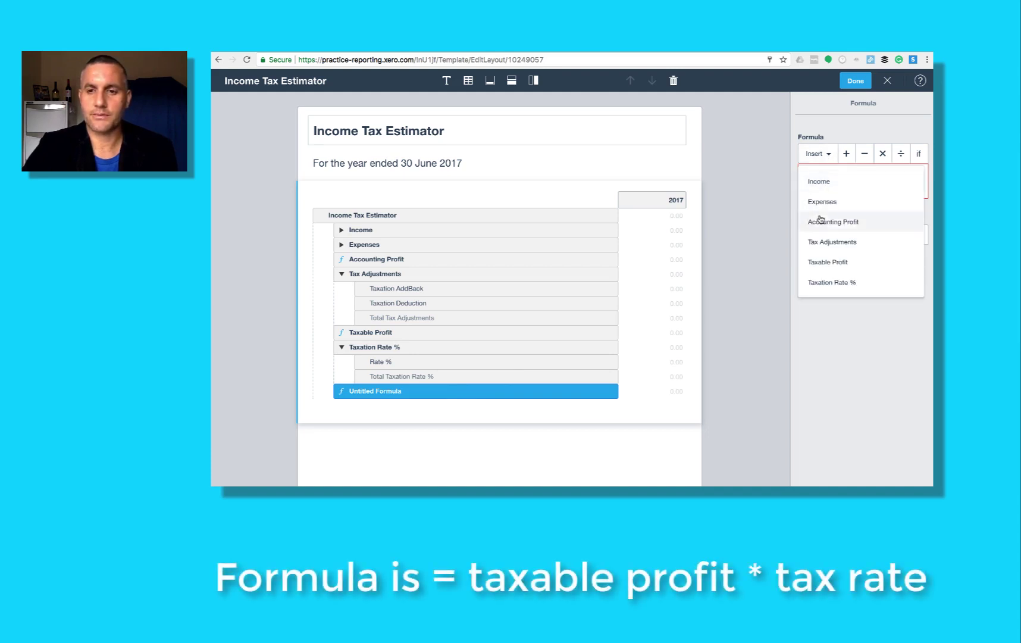
pyautogui.click(828, 262)
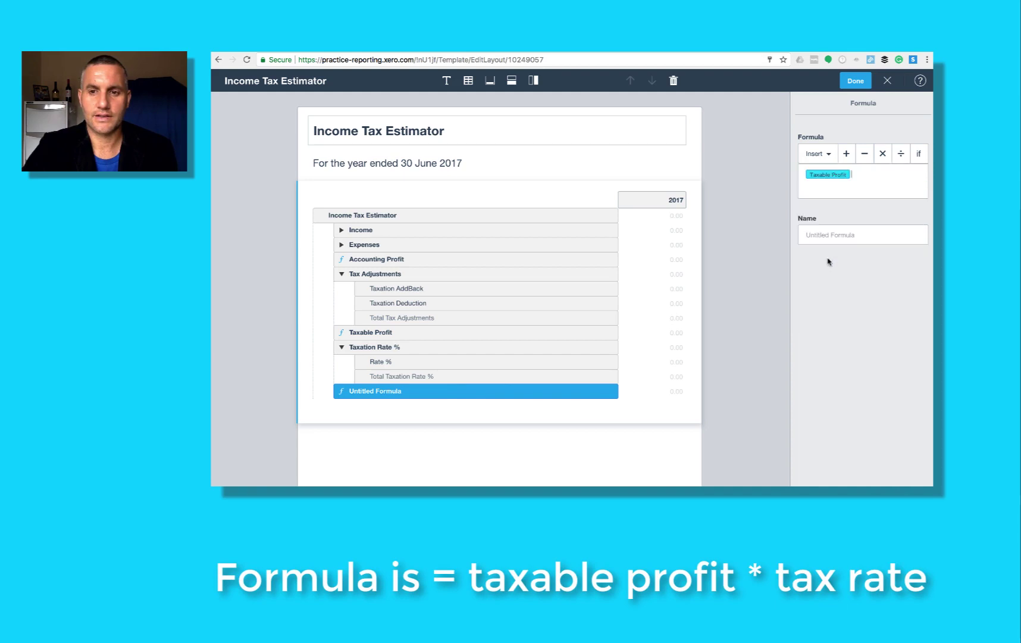
pyautogui.click(881, 154)
pyautogui.click(826, 156)
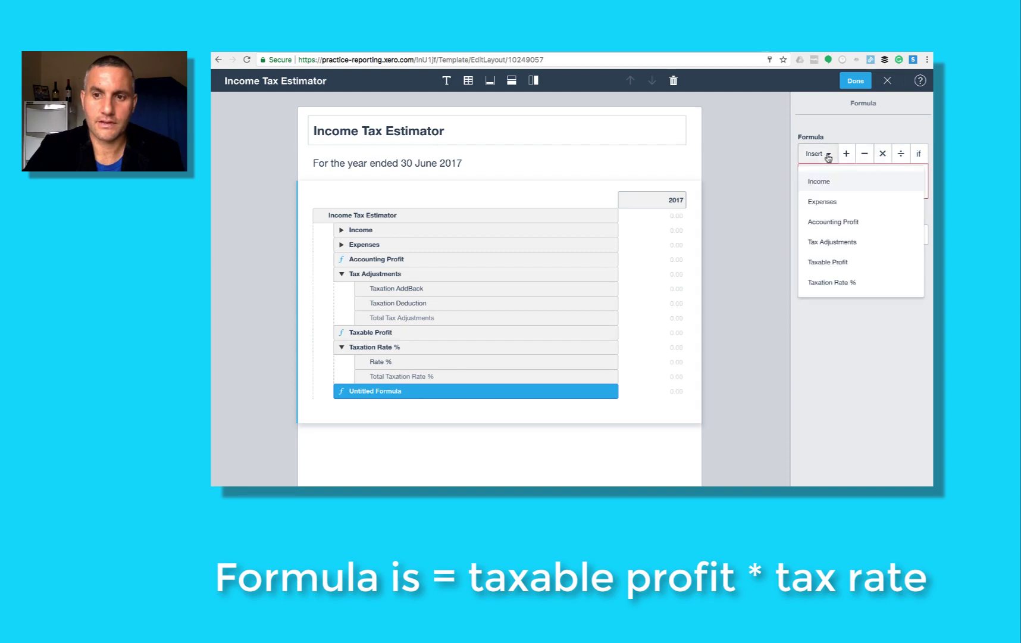
pyautogui.click(842, 283)
# Name the formula row Estimated Income Tax Payable and finish editing the layout.
pyautogui.click(835, 233)
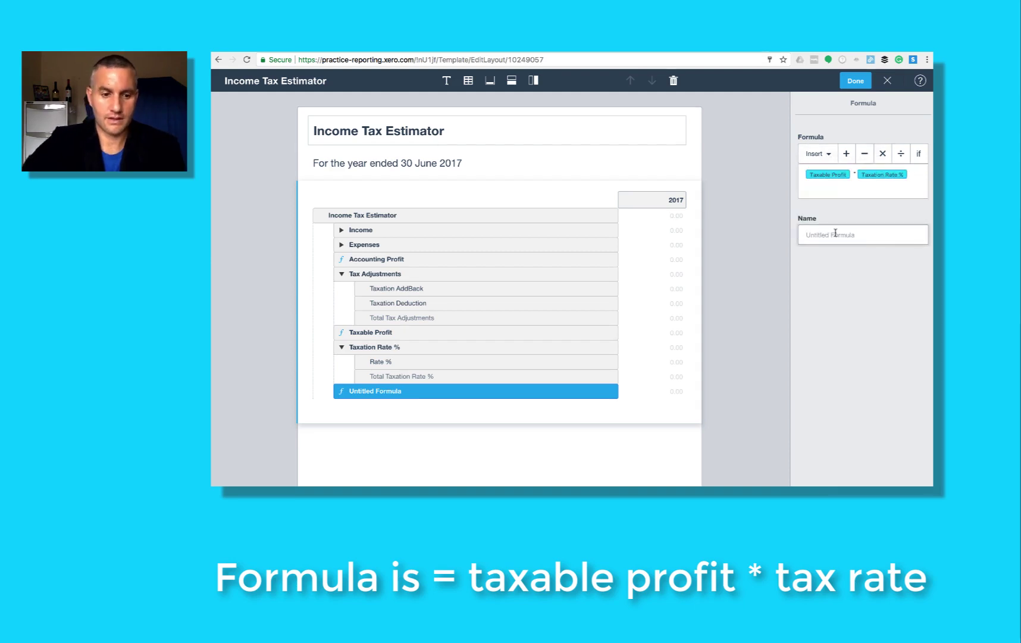
pyautogui.write('Estimated Income Tax Payable')
pyautogui.click(421, 59)
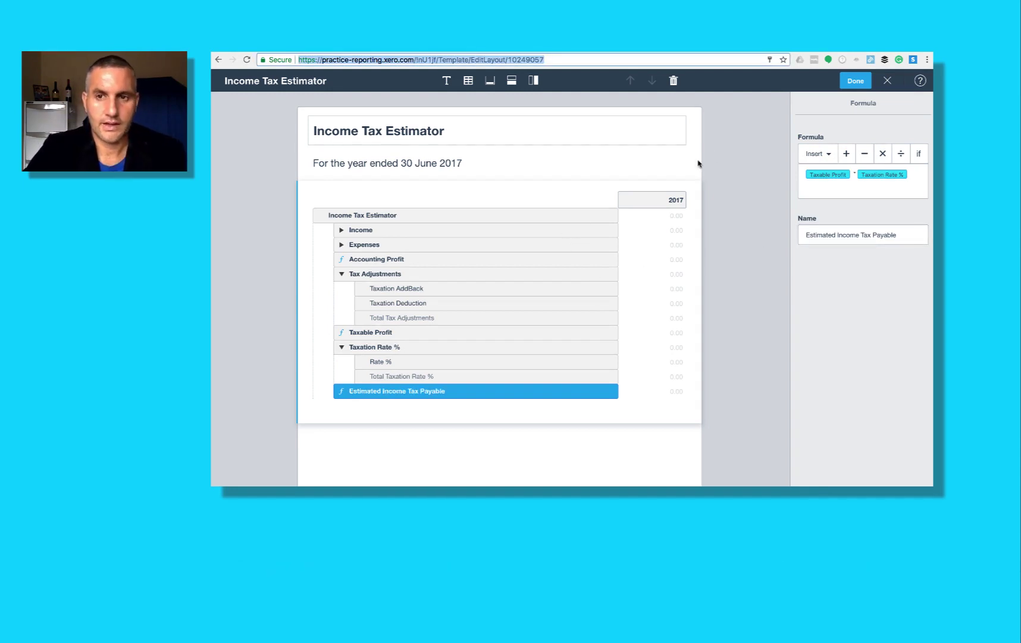
pyautogui.click(857, 81)
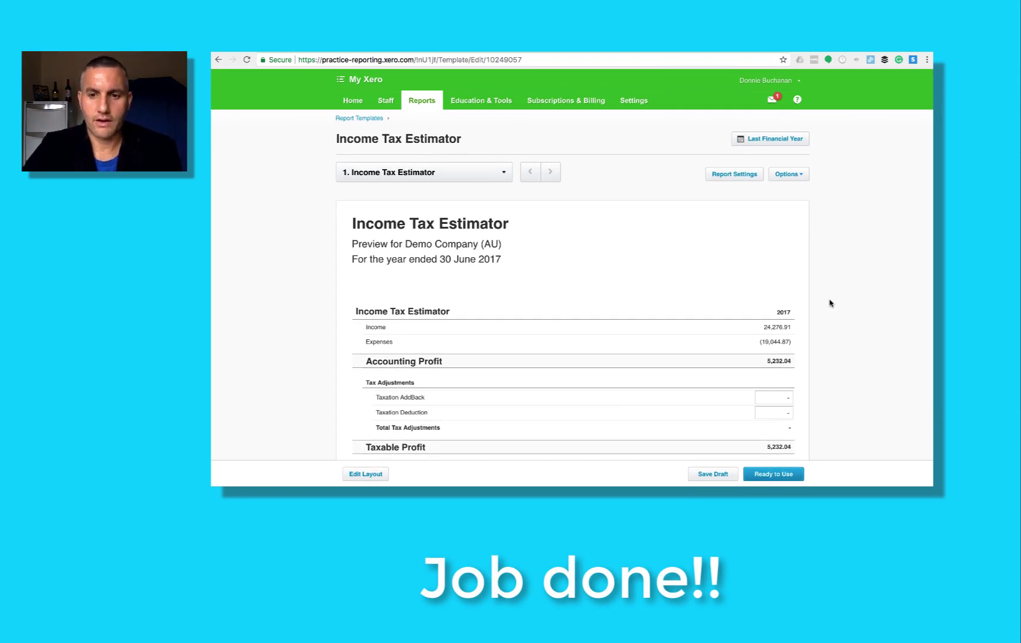
# Enter 5000 as Taxation AddBack and -1000 as Taxation Deduction, totalling 4,000.00.
pyautogui.scroll(-3, 832, 302)
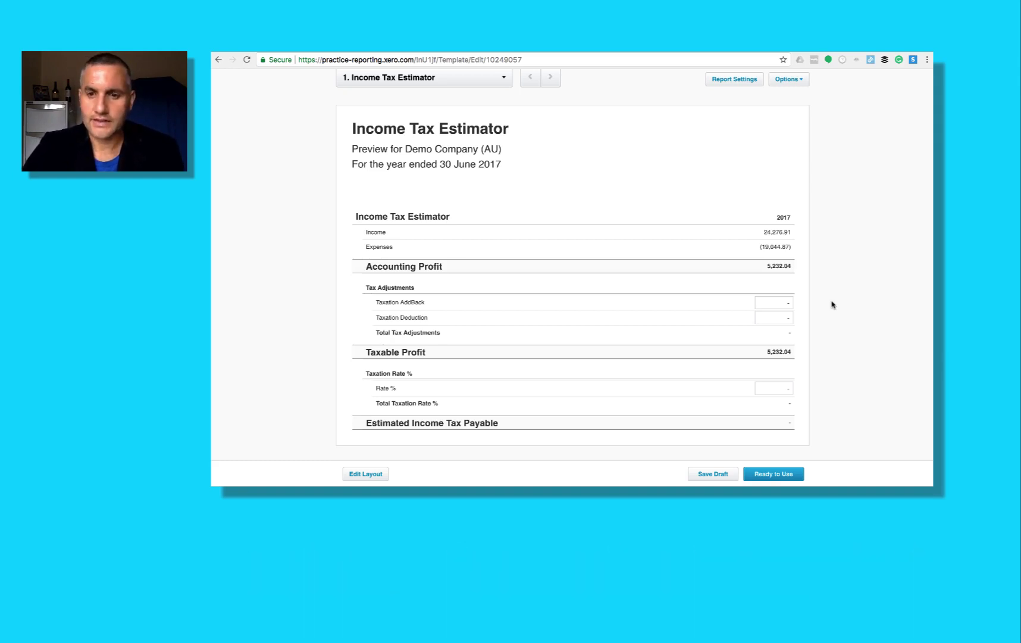
pyautogui.click(776, 304)
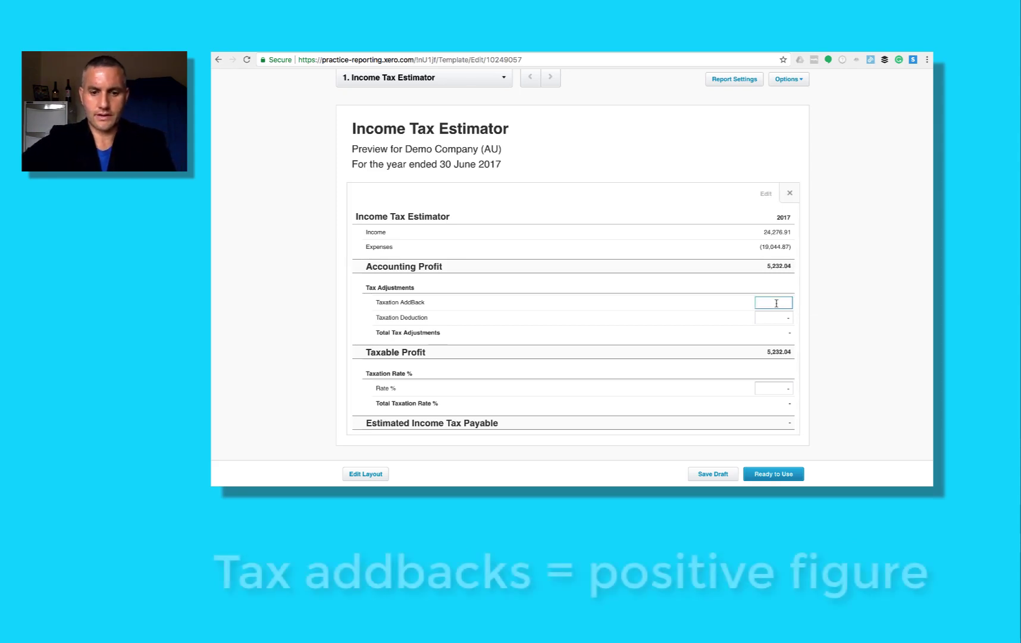
pyautogui.write('5000')
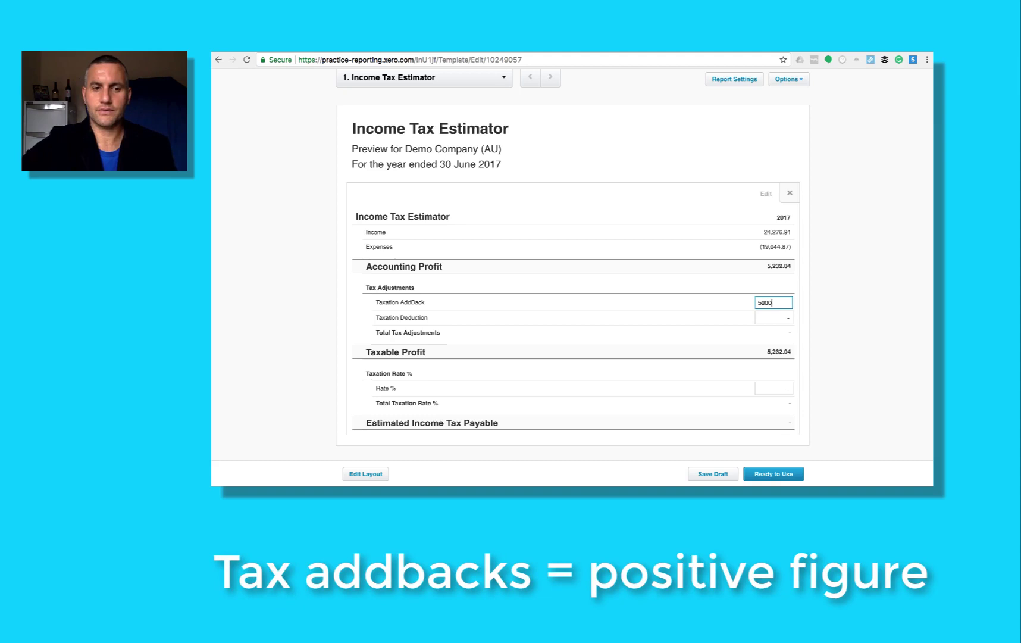
pyautogui.click(772, 319)
pyautogui.write('-1000')
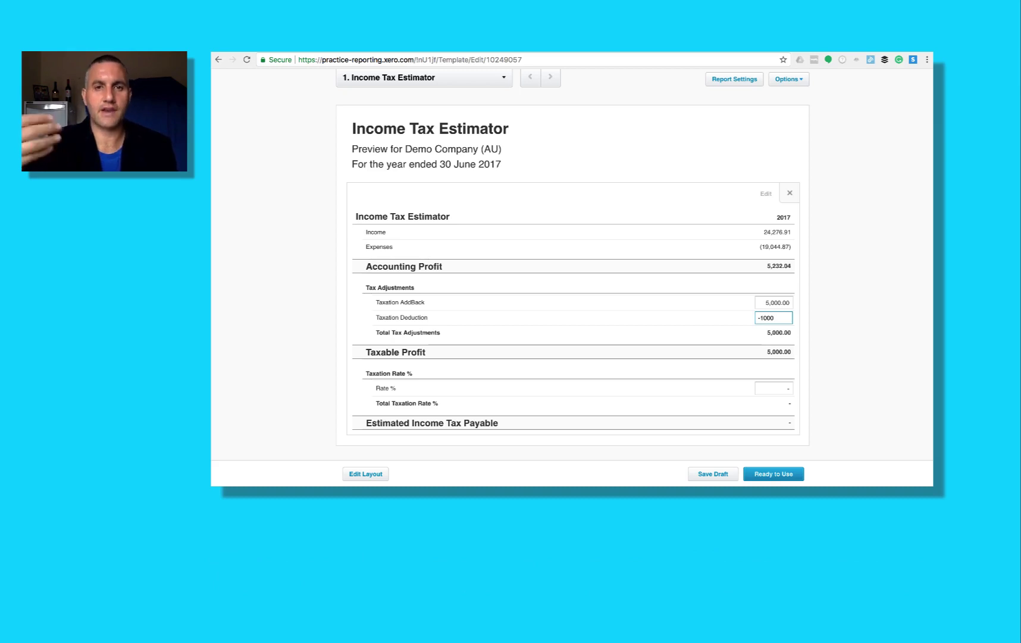
pyautogui.click(853, 322)
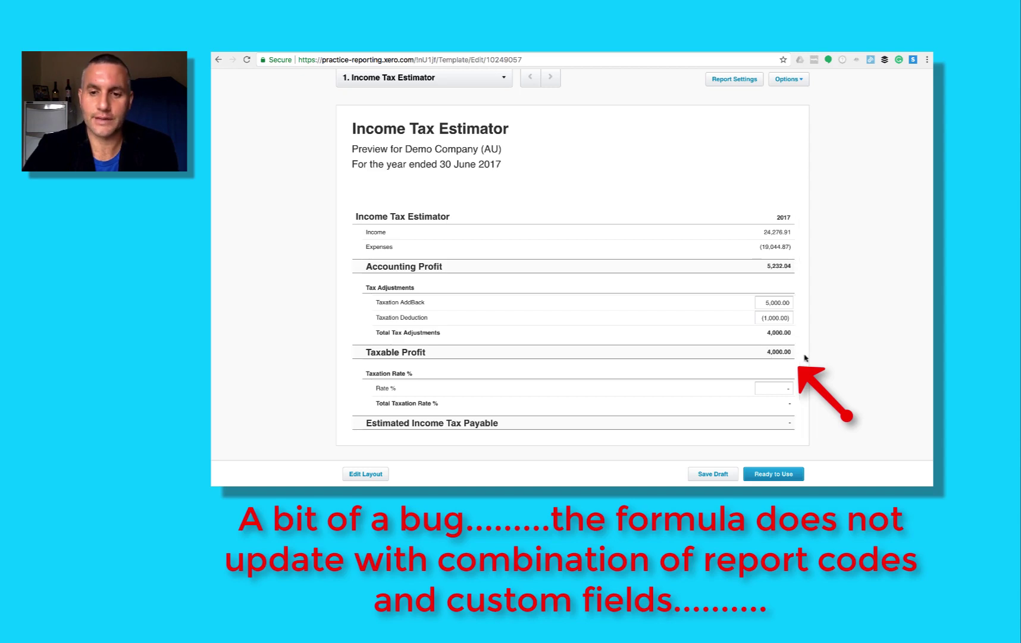
pyautogui.scroll(2, 816, 357)
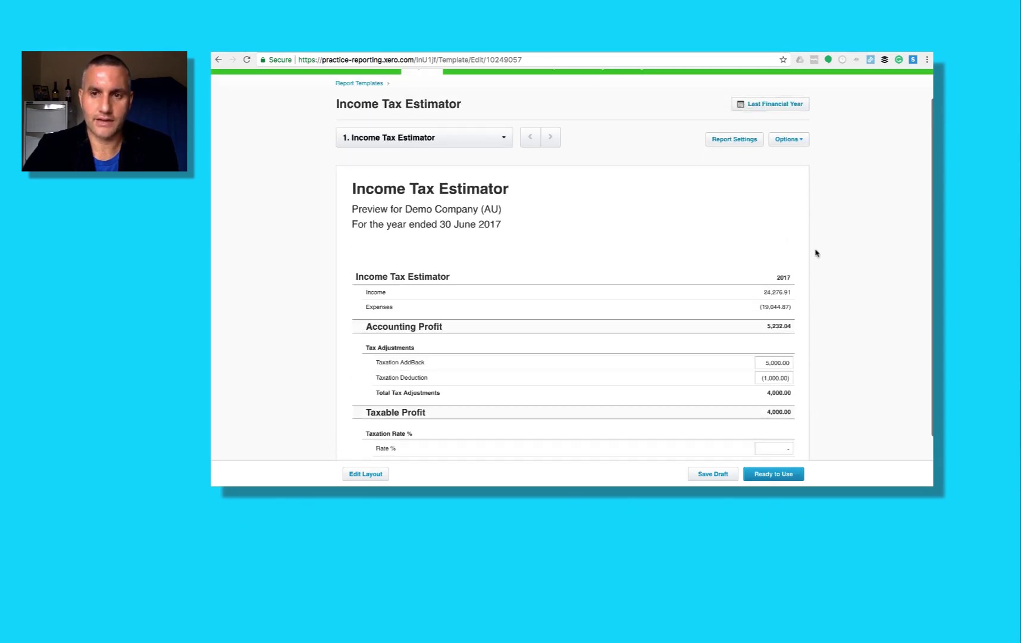
# Update the report for Last Financial Year so Taxable Profit shows 9,232.04.
pyautogui.click(790, 103)
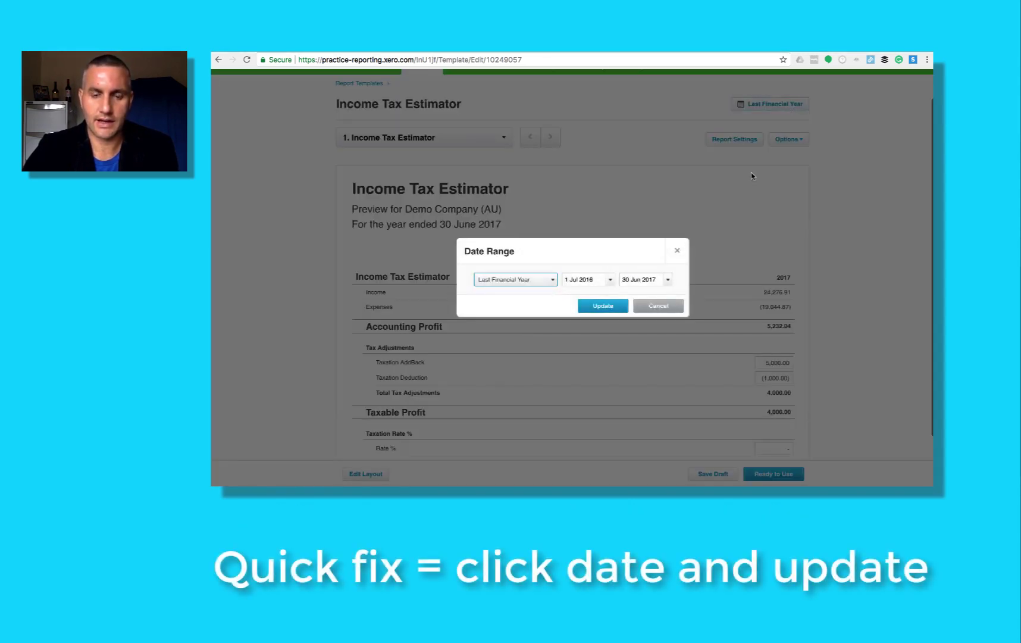
pyautogui.click(603, 306)
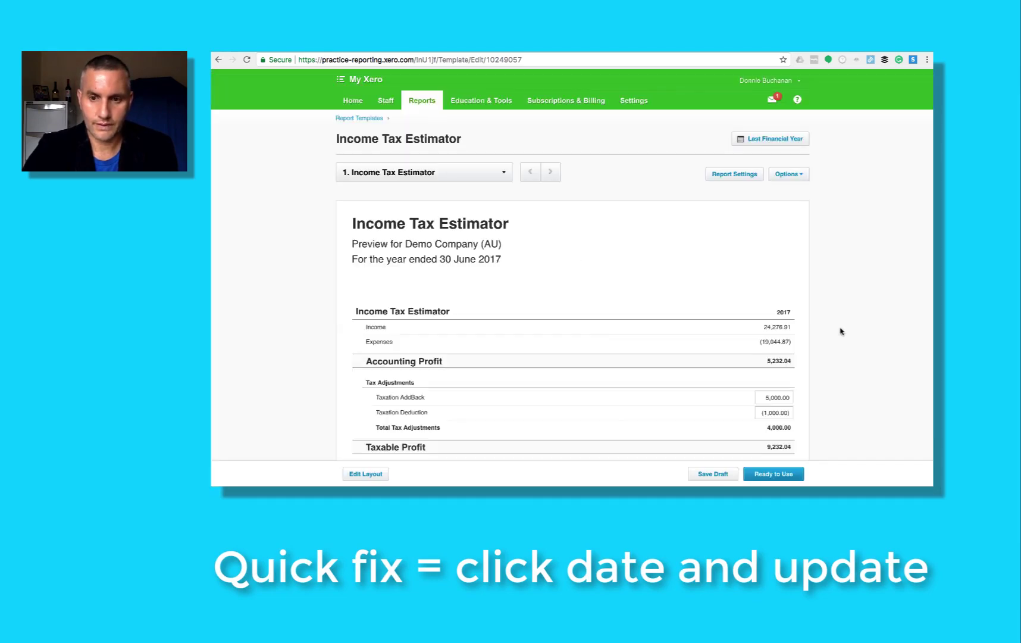
pyautogui.scroll(-3, 841, 331)
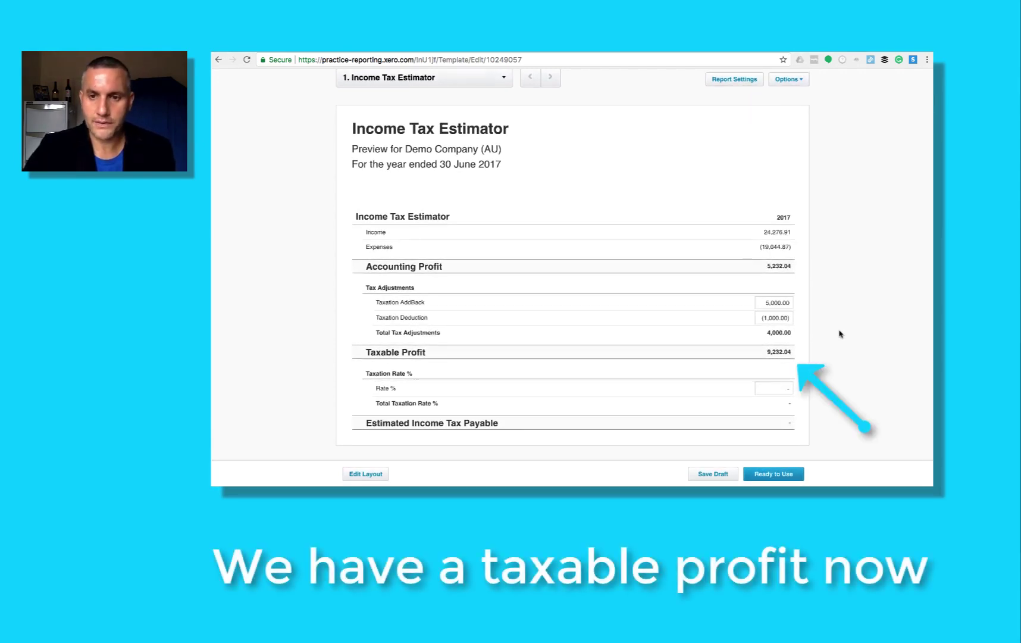
pyautogui.moveTo(792, 263)
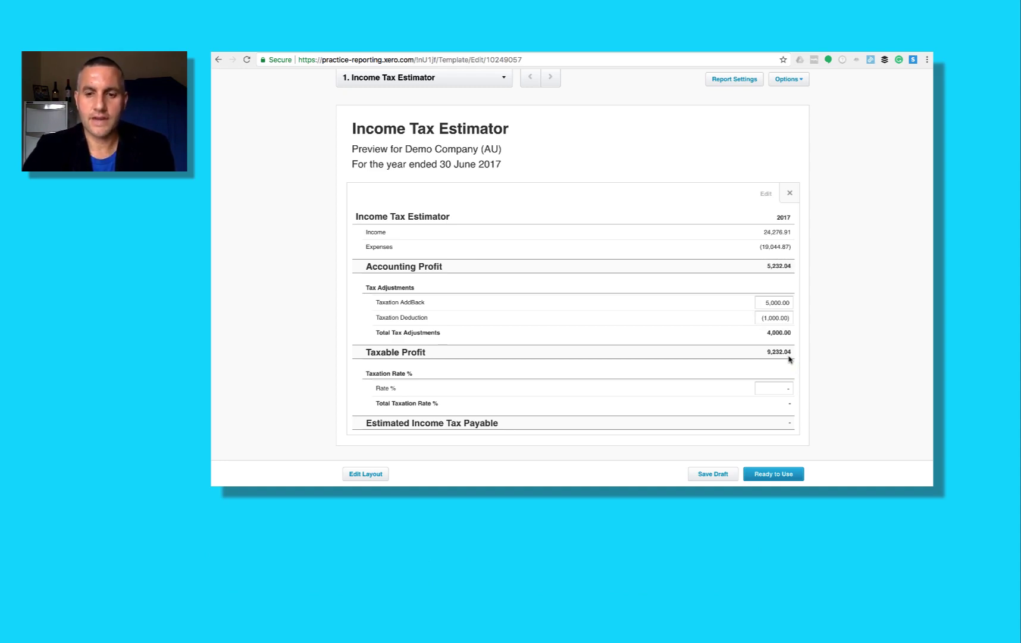
# Enter 0.25 in Rate % and update the report, giving 2,308.01 tax payable.
pyautogui.click(782, 388)
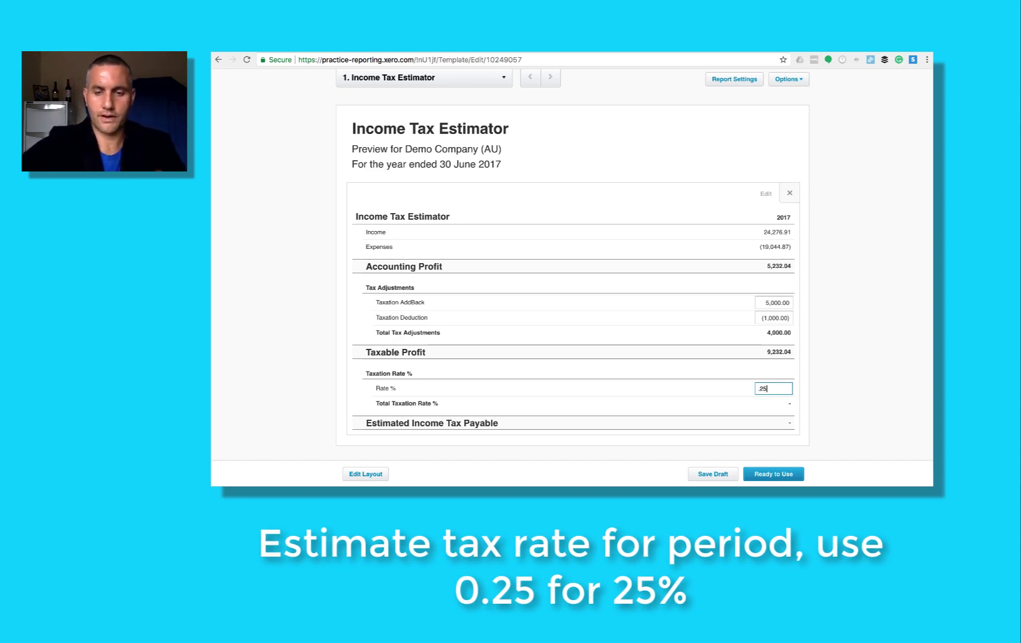
pyautogui.click(837, 397)
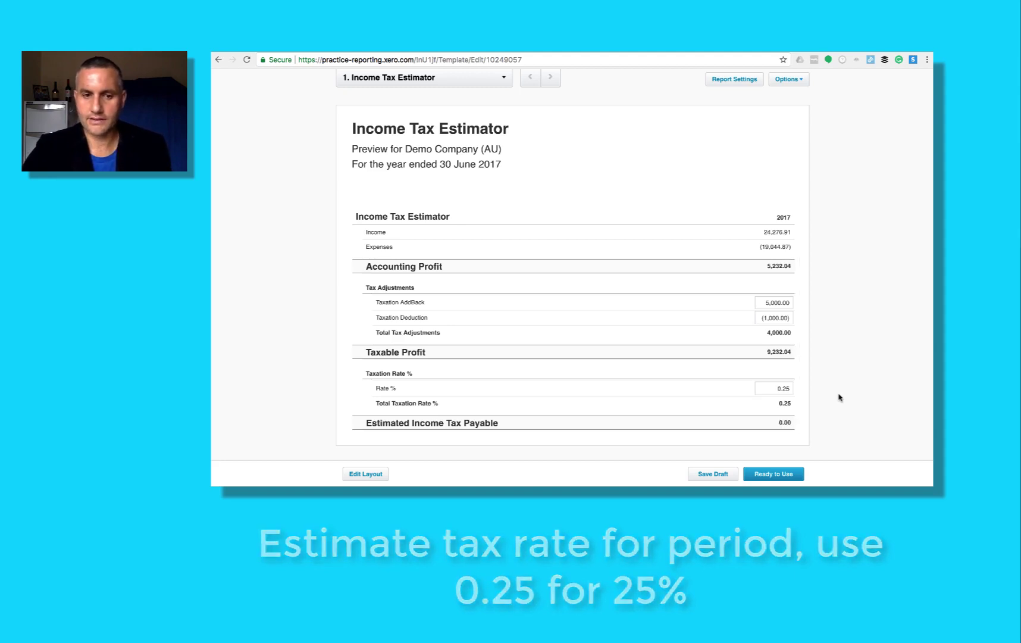
pyautogui.scroll(3, 816, 204)
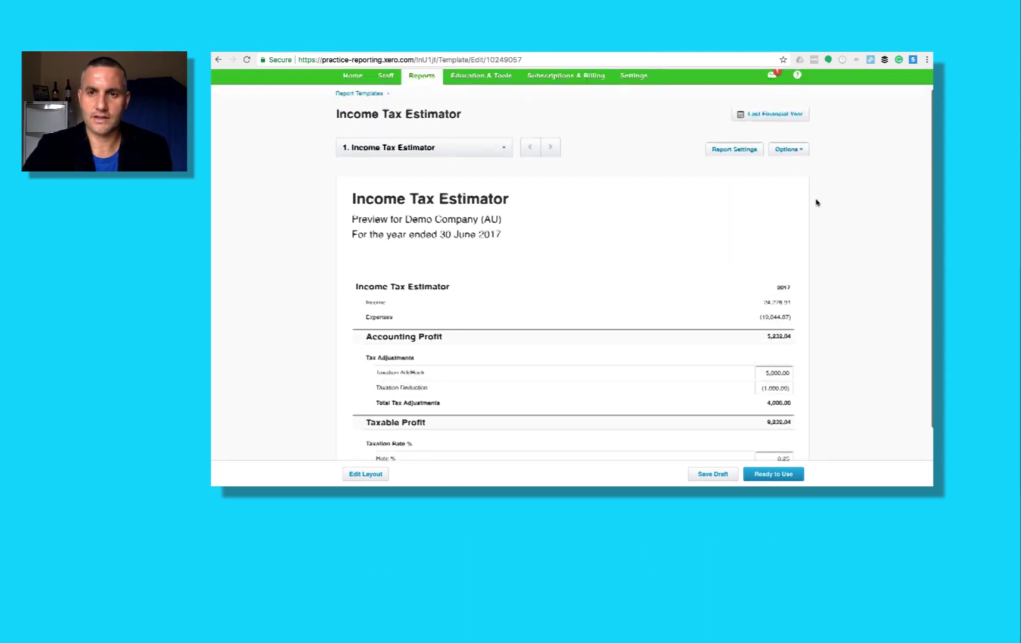
pyautogui.click(774, 125)
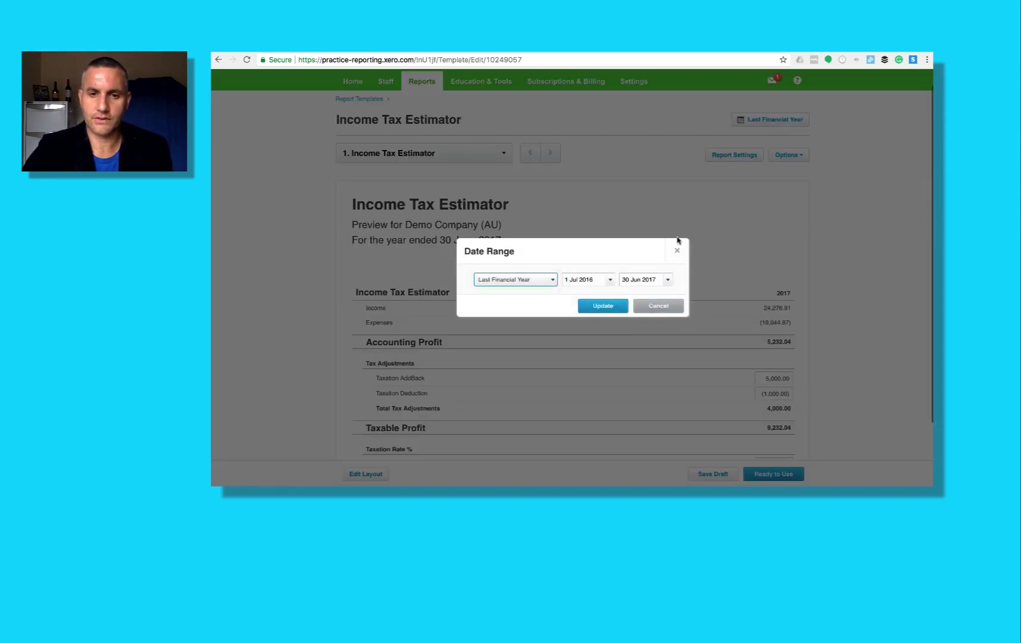
pyautogui.click(607, 306)
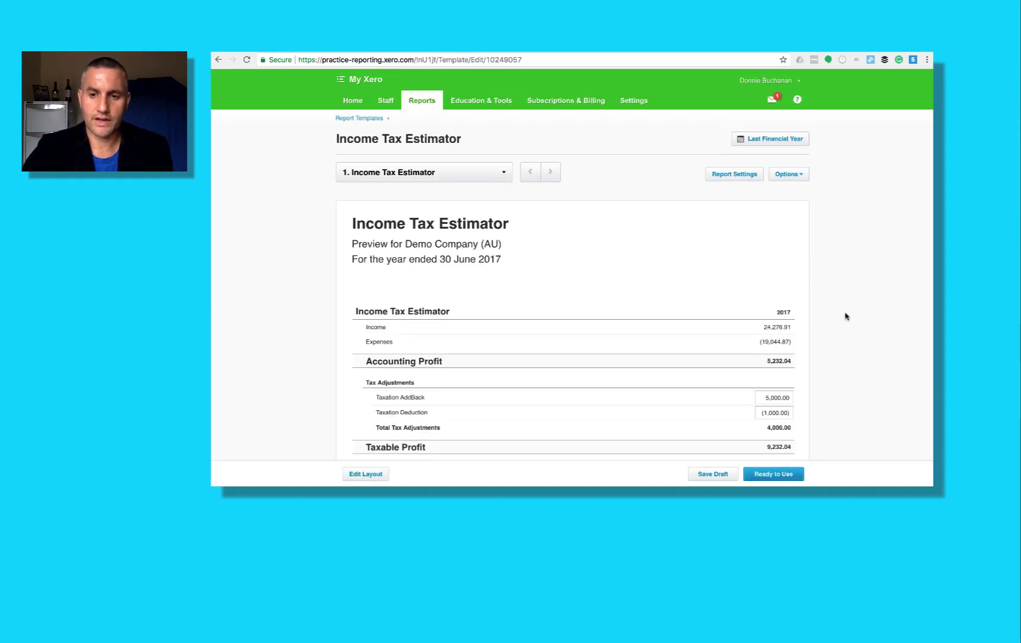
pyautogui.scroll(-2, 846, 316)
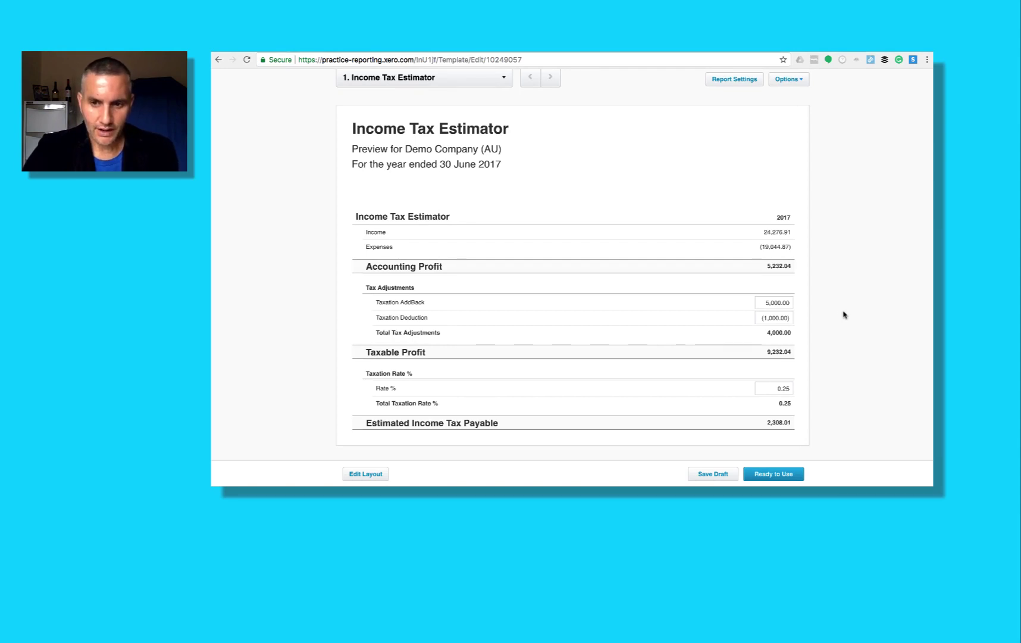
# Delete the test Taxation AddBack, Taxation Deduction and Rate % values.
pyautogui.click(780, 303)
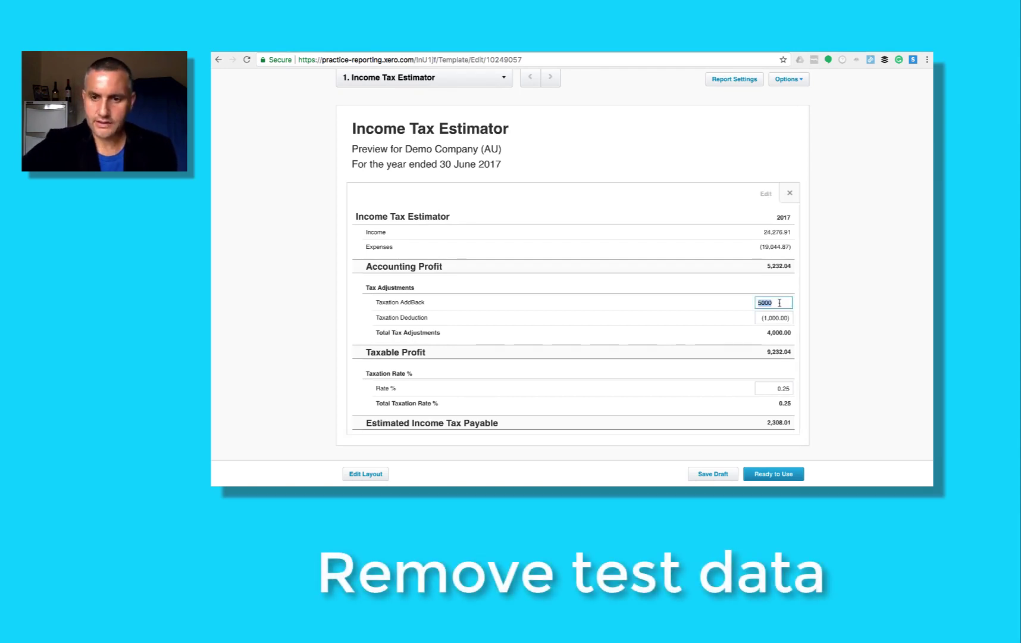
pyautogui.press('BackSpace')
pyautogui.click(771, 318)
pyautogui.press('BackSpace')
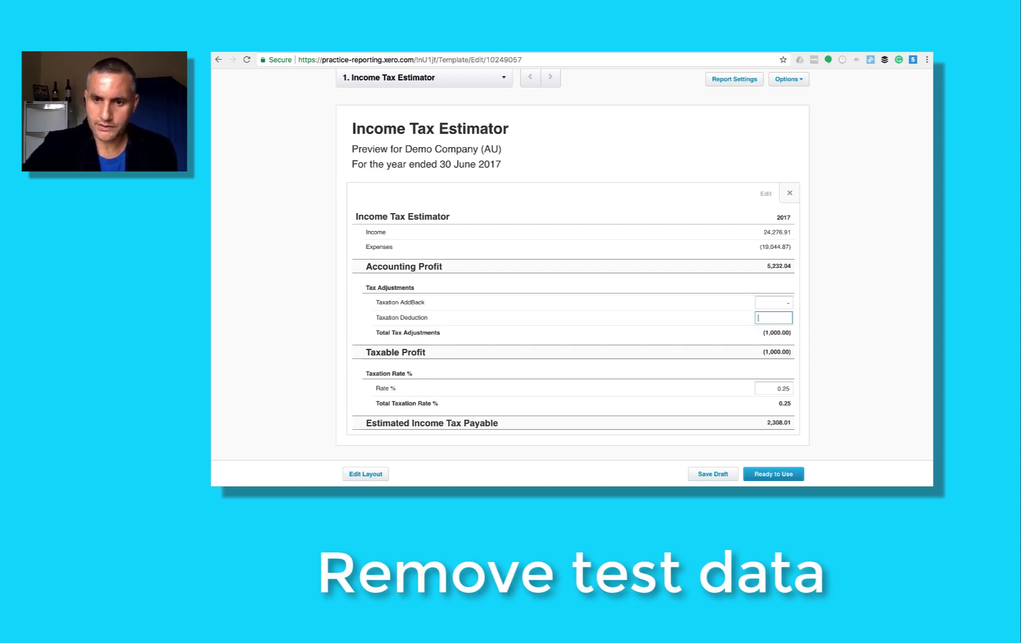
pyautogui.click(779, 387)
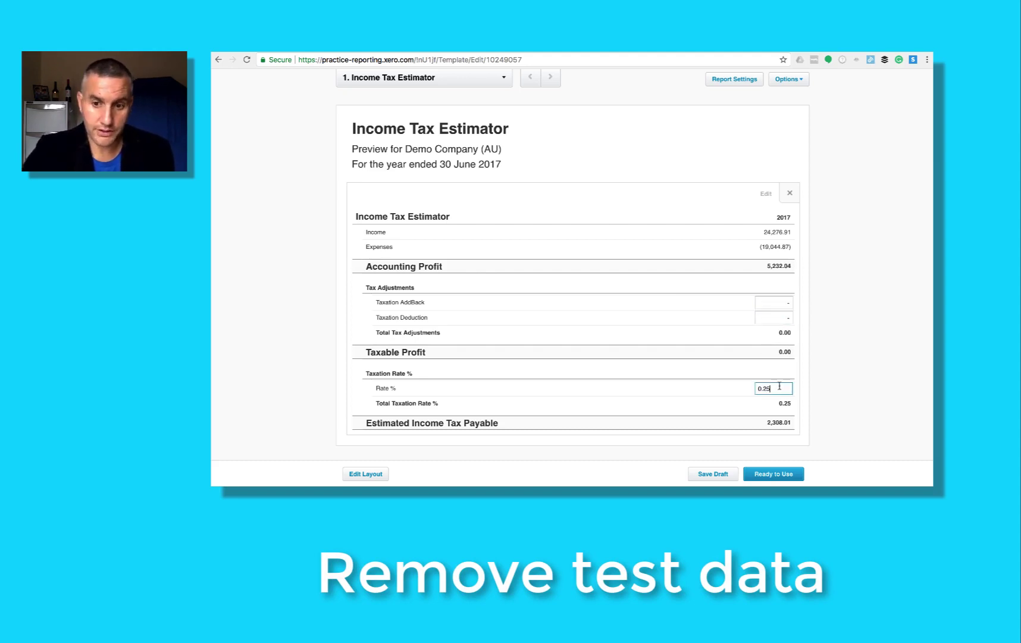
pyautogui.press('BackSpace')
pyautogui.click(906, 381)
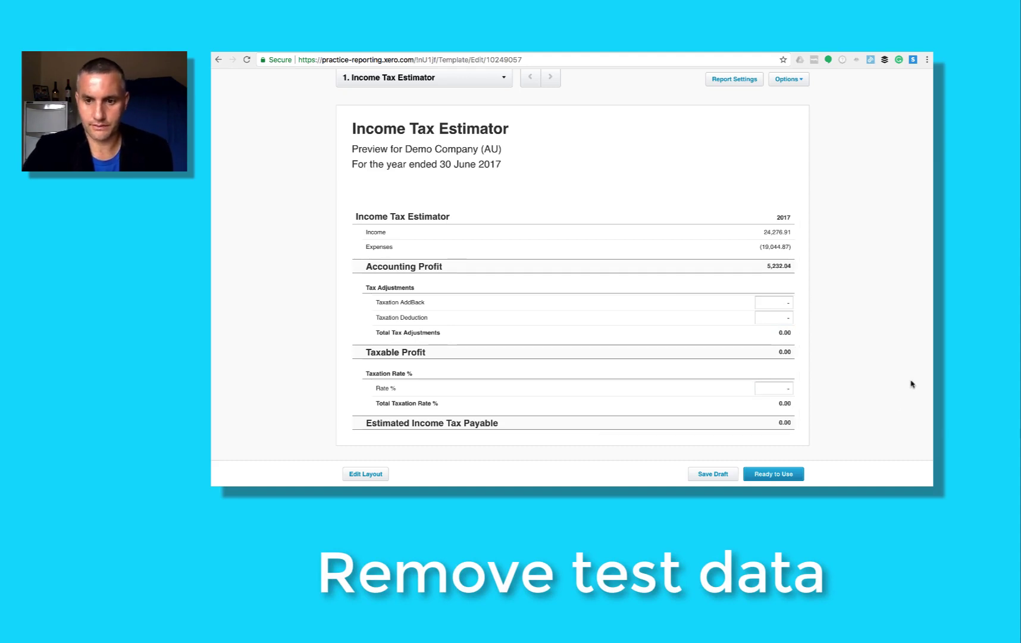
# Update the Last Financial Year report so Taxable Profit returns to 5,232.04.
pyautogui.scroll(3, 849, 368)
pyautogui.click(769, 138)
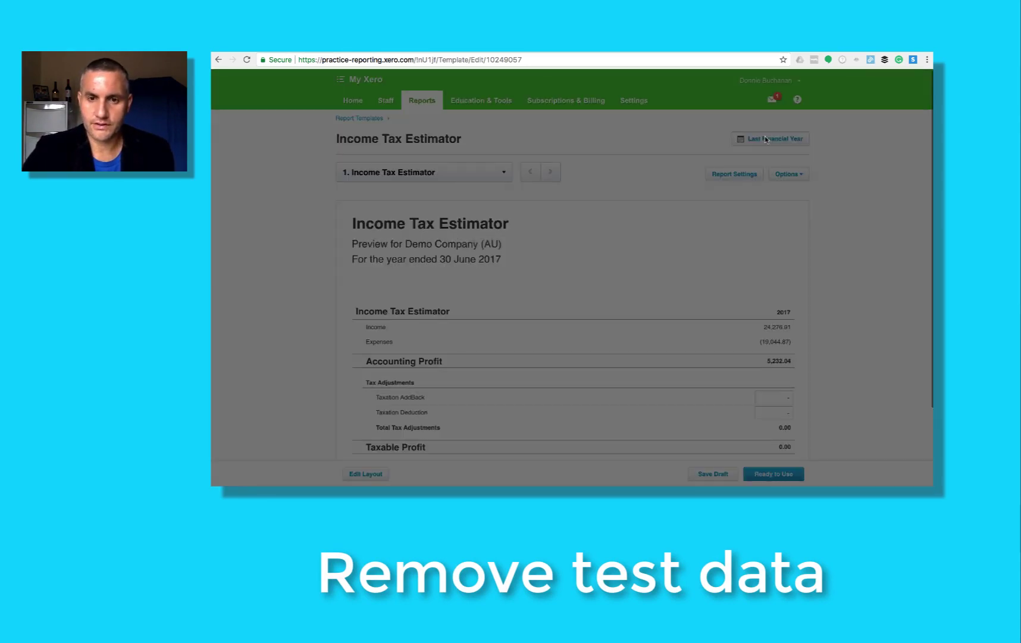
pyautogui.click(604, 304)
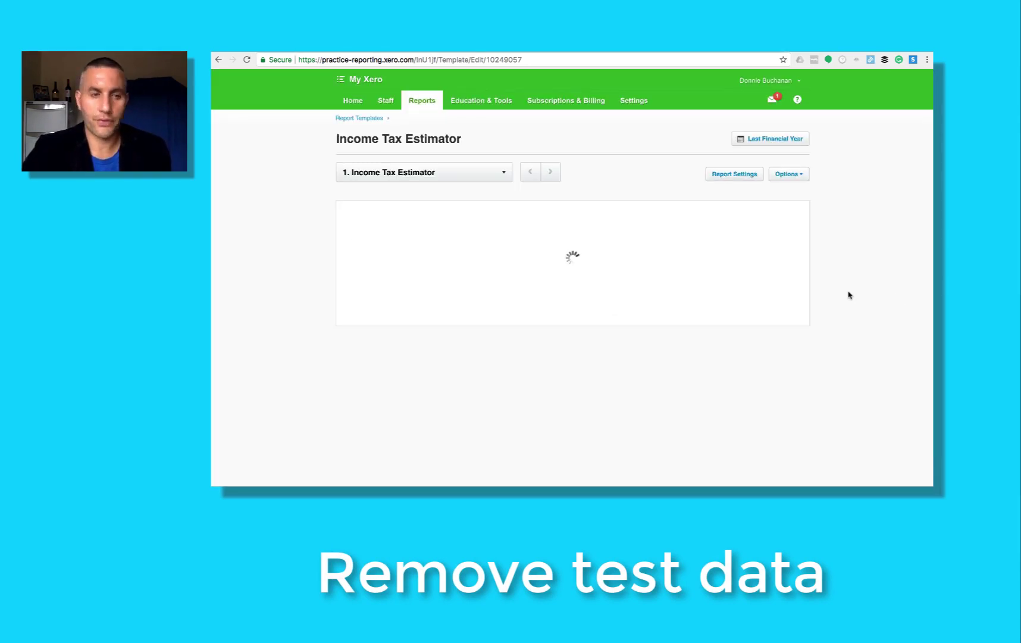
pyautogui.scroll(-1, 841, 298)
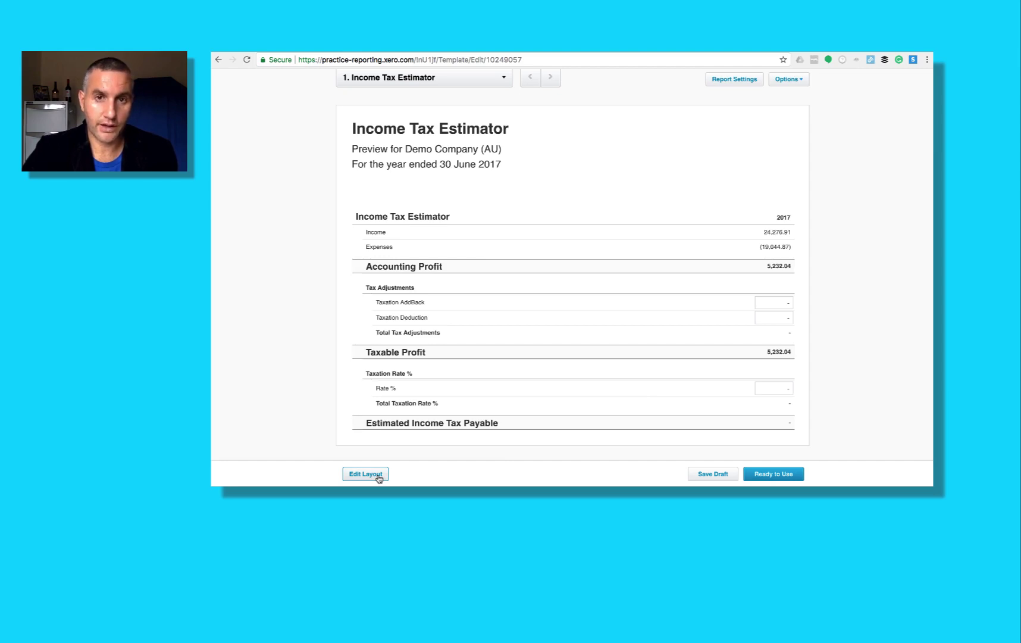
# Open the layout for editing and inspect the Income group's accounts.
pyautogui.click(366, 474)
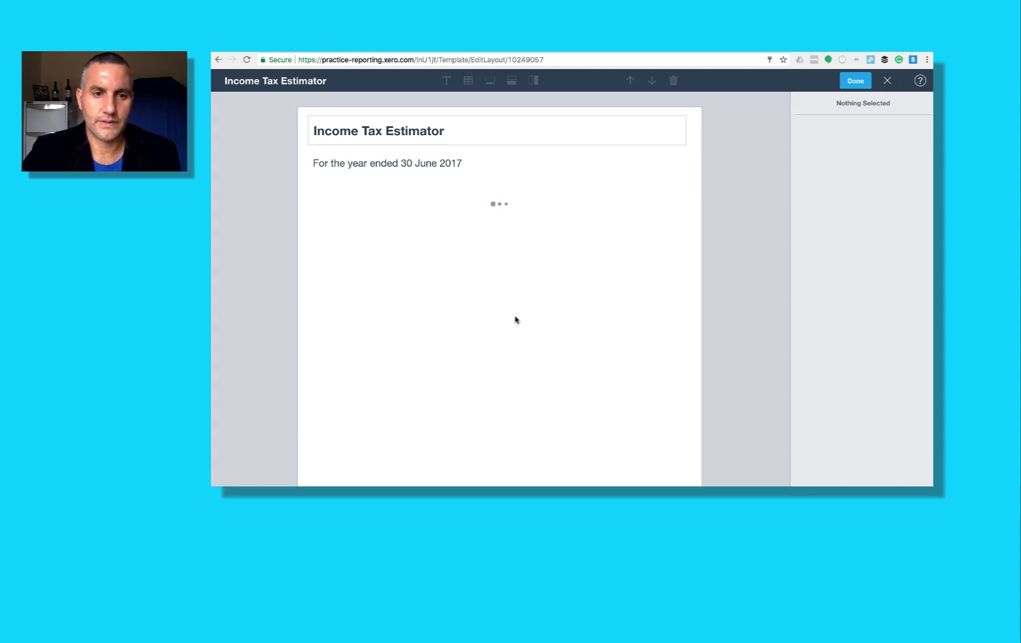
pyautogui.click(488, 222)
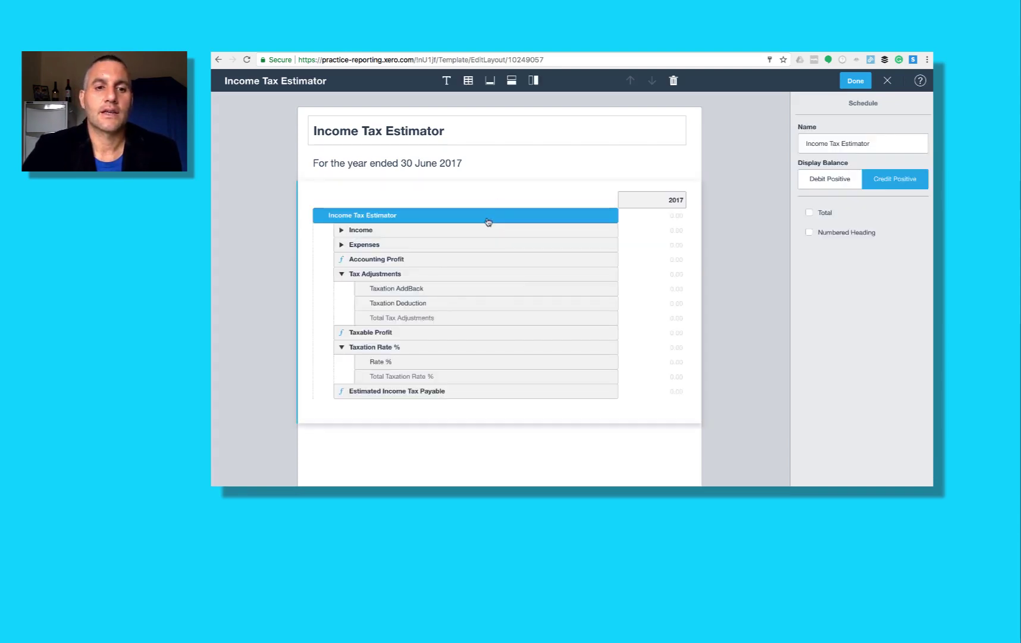
pyautogui.click(485, 234)
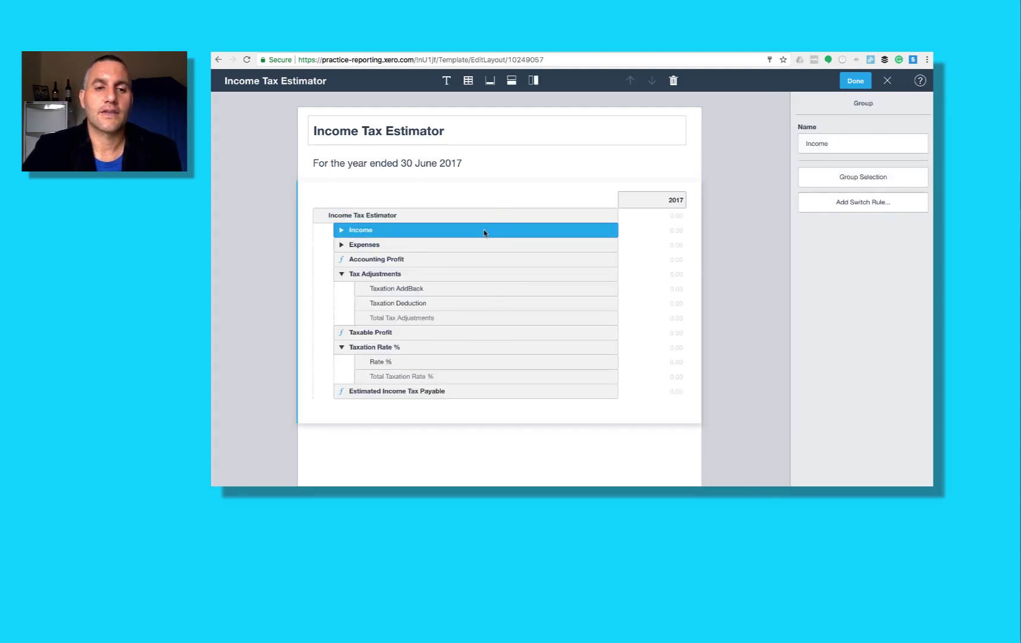
pyautogui.click(342, 231)
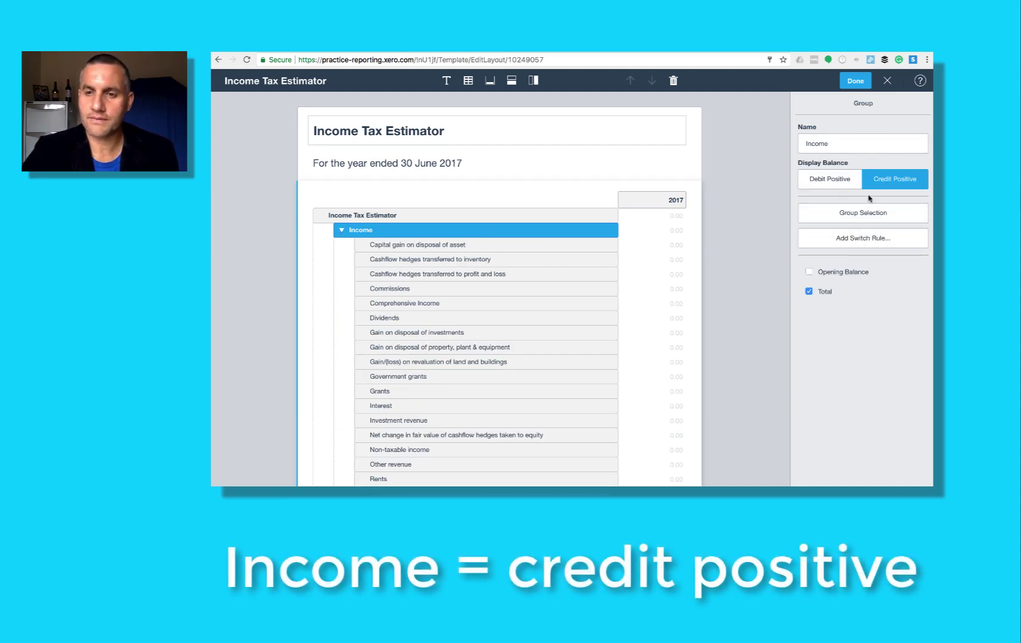
pyautogui.click(463, 248)
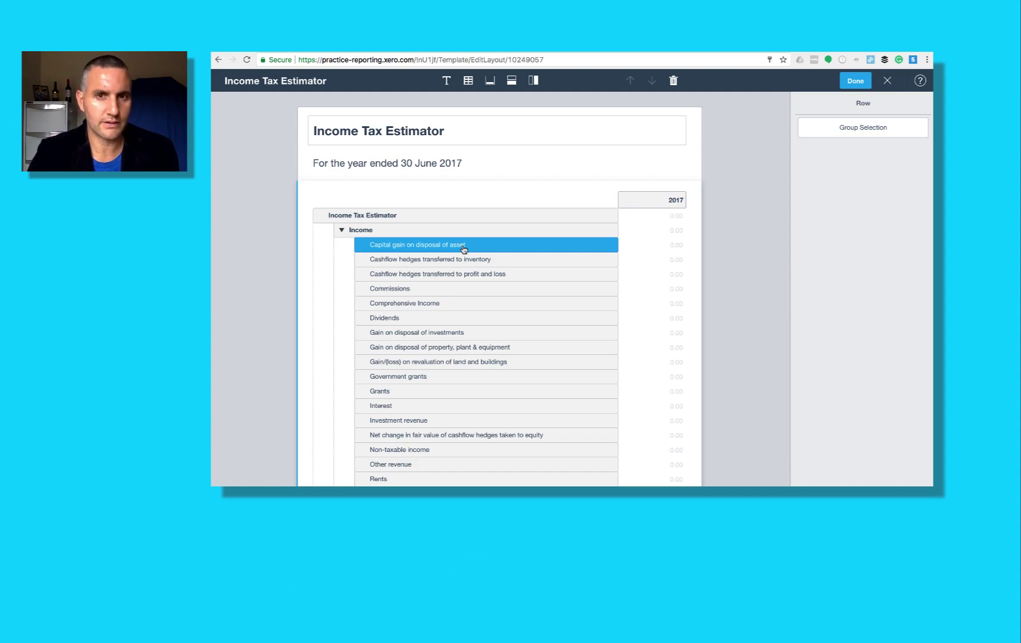
pyautogui.click(364, 232)
pyautogui.click(343, 232)
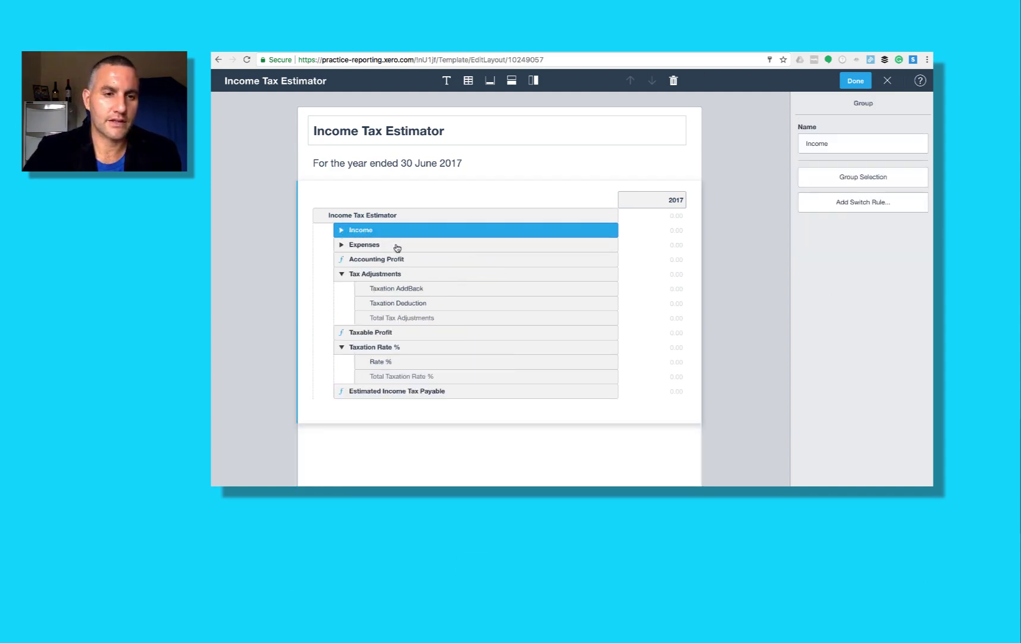
# Inspect the Expenses group's accounts and the Accounting Profit formula, Income + Expenses.
pyautogui.click(359, 247)
pyautogui.click(342, 246)
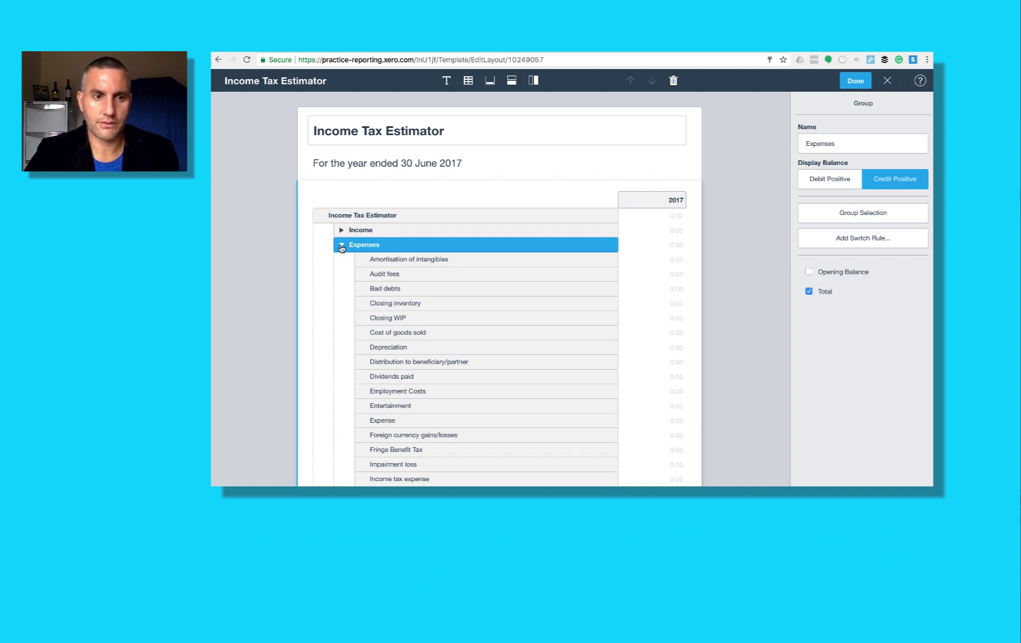
pyautogui.click(341, 246)
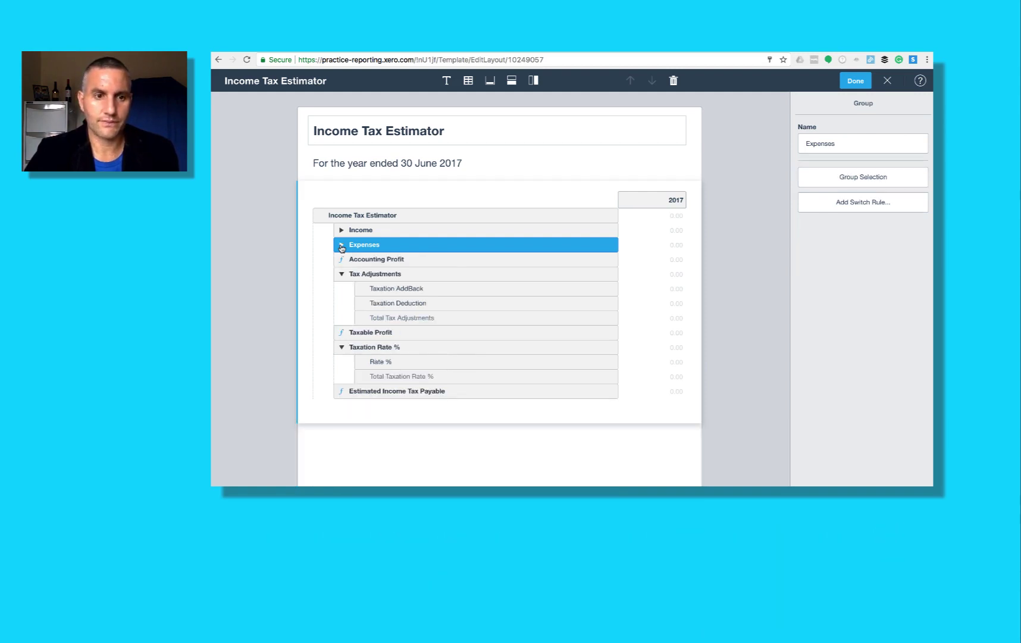
pyautogui.click(424, 265)
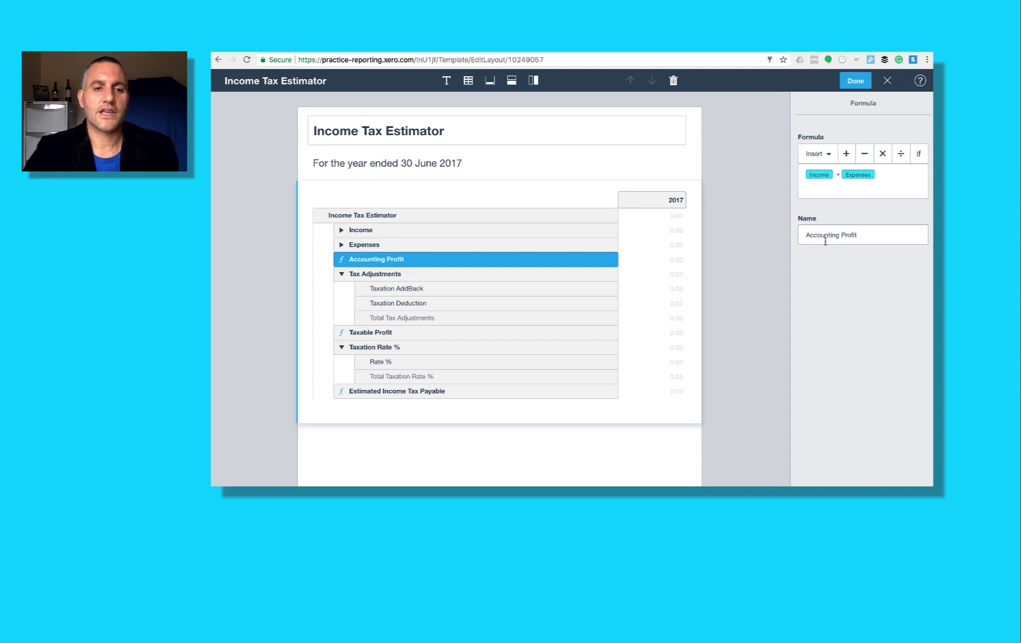
# Review Tax Adjustments, Taxable Profit, Rate % and Estimated Income Tax Payable rows, then close the editor.
pyautogui.click(594, 277)
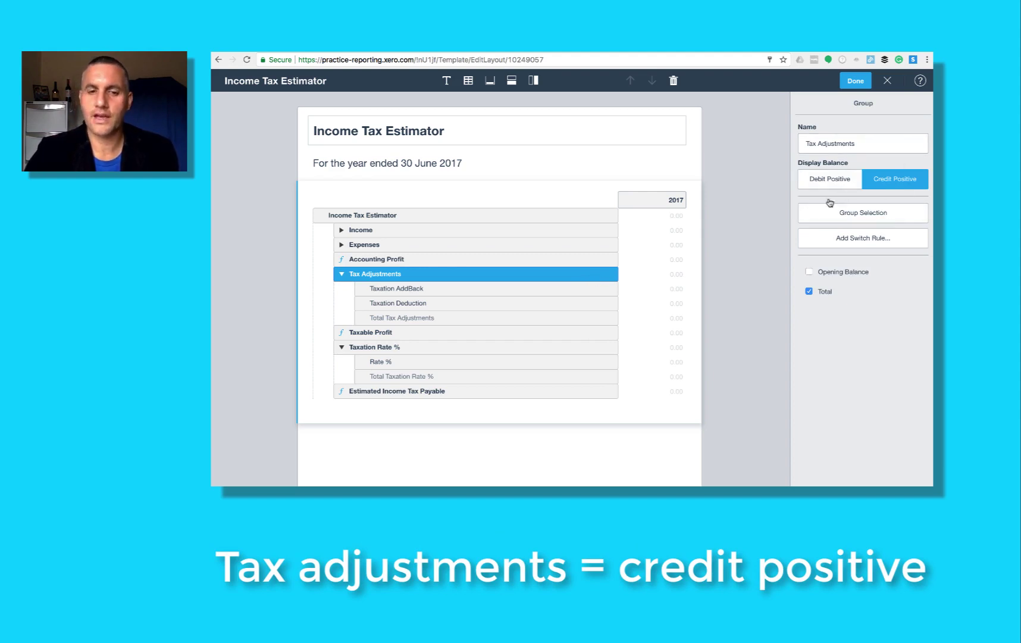
pyautogui.click(506, 291)
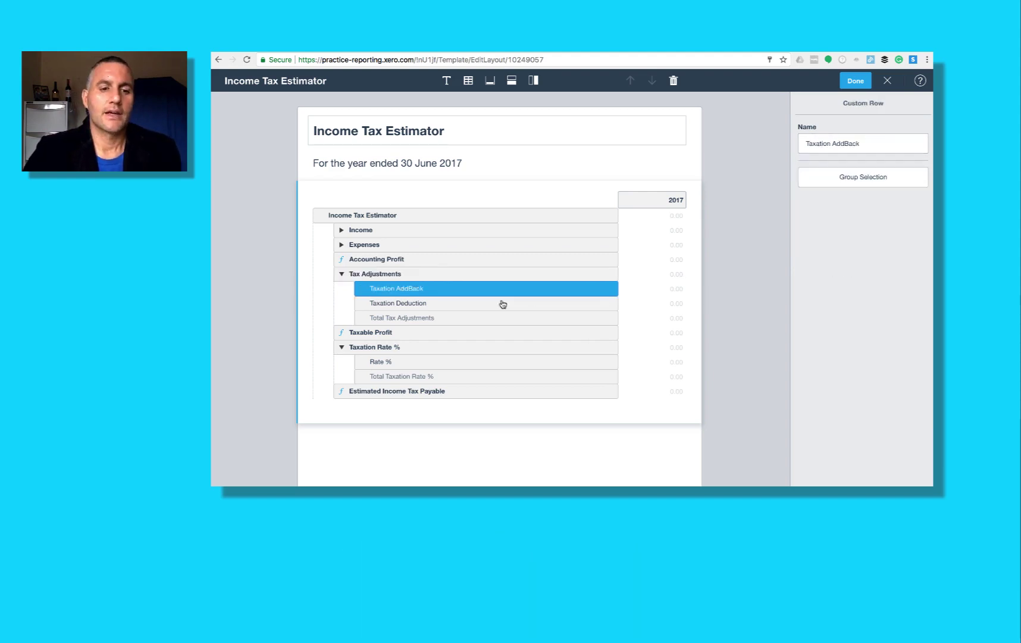
pyautogui.click(474, 334)
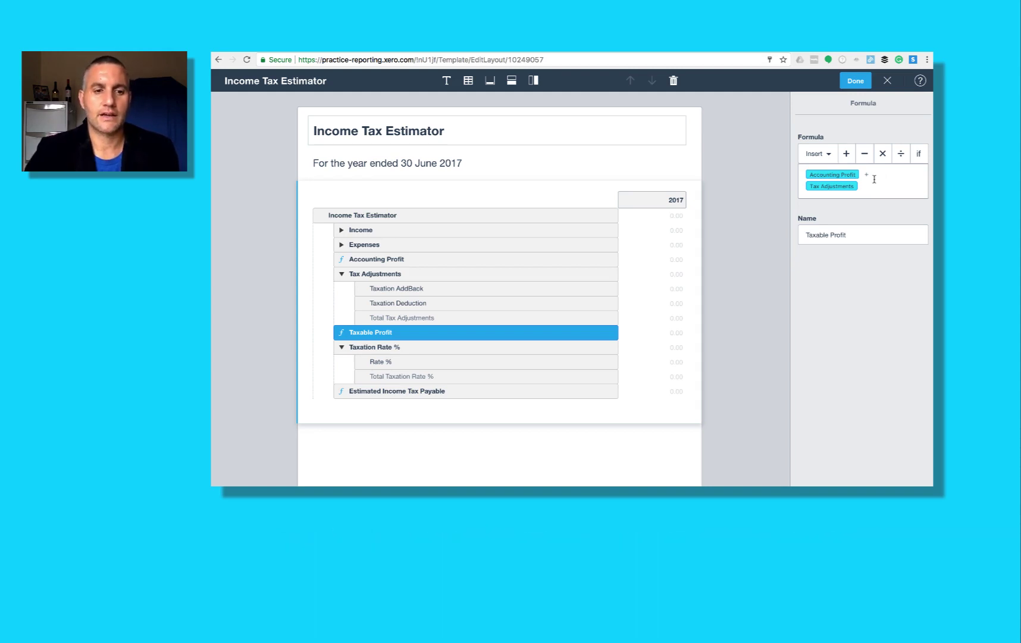
pyautogui.click(523, 349)
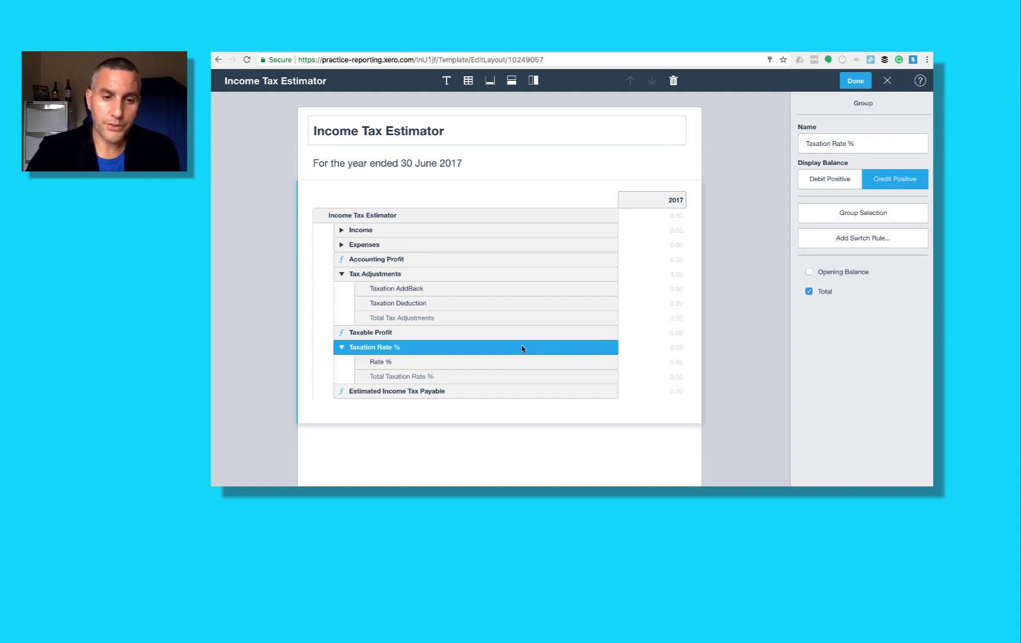
pyautogui.click(523, 363)
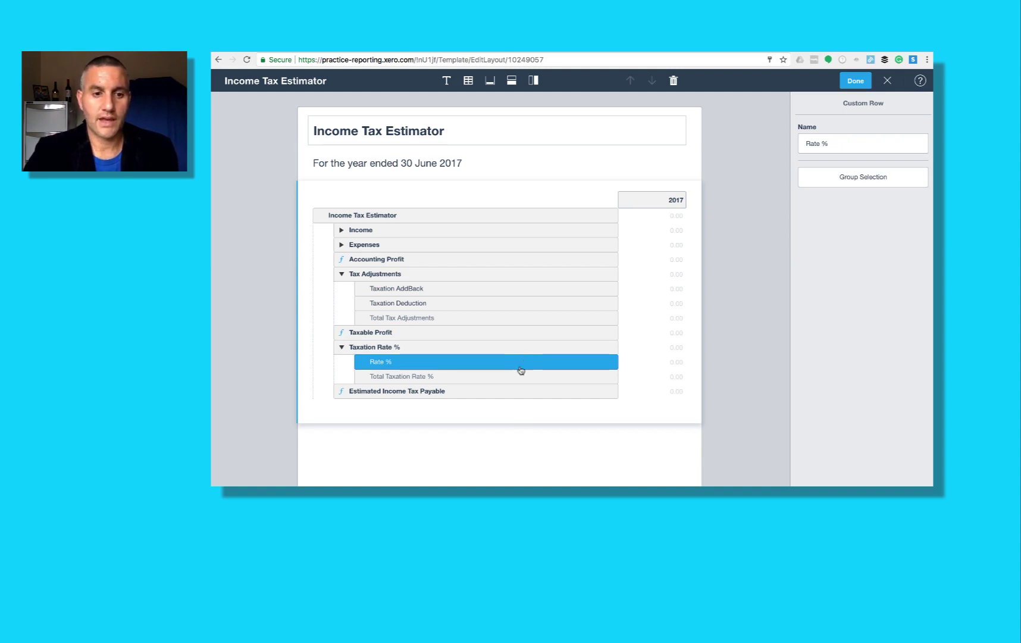
pyautogui.click(501, 394)
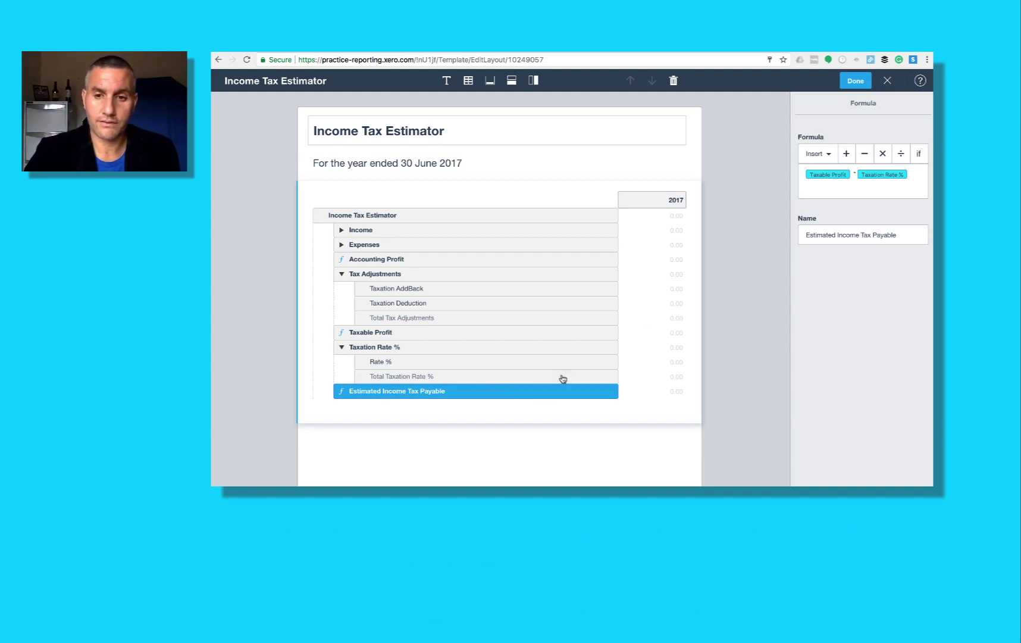
pyautogui.click(856, 83)
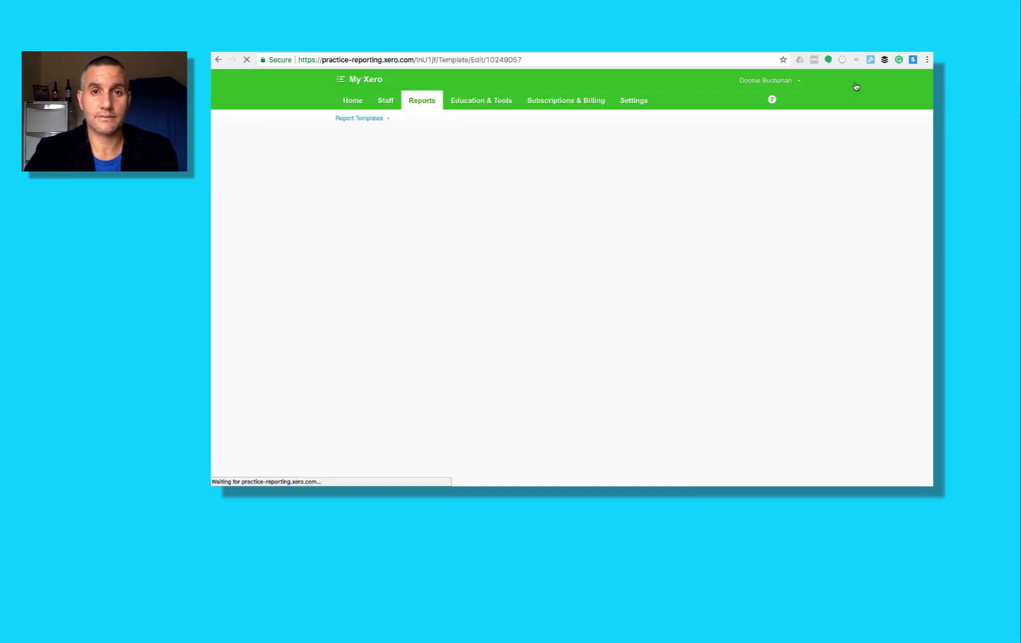
# Mark the template Ready to Use and save it as Income Tax Estimator.
pyautogui.scroll(-3, 852, 327)
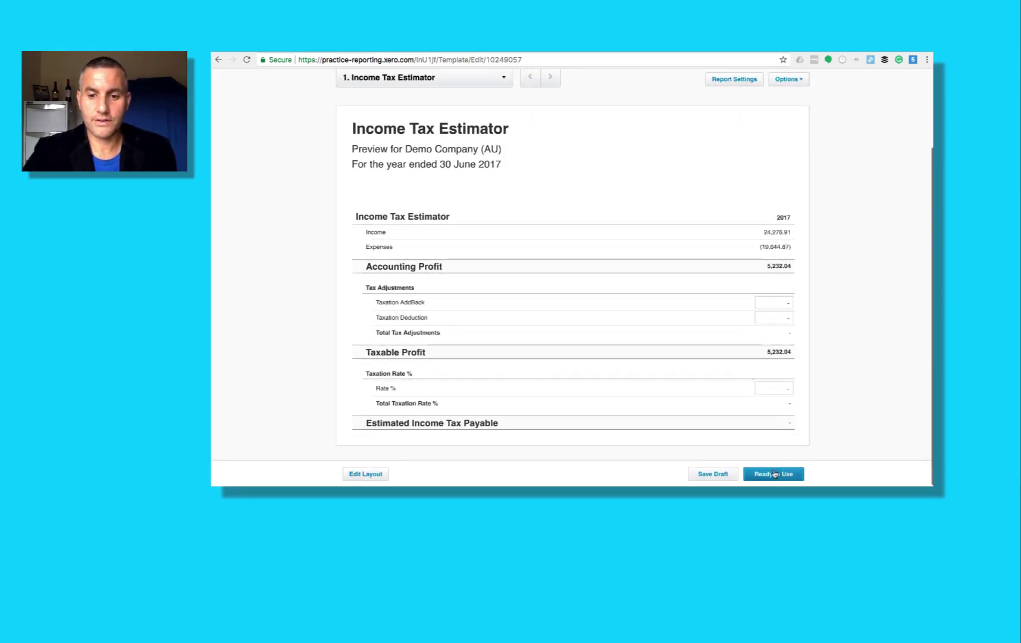
pyautogui.click(773, 475)
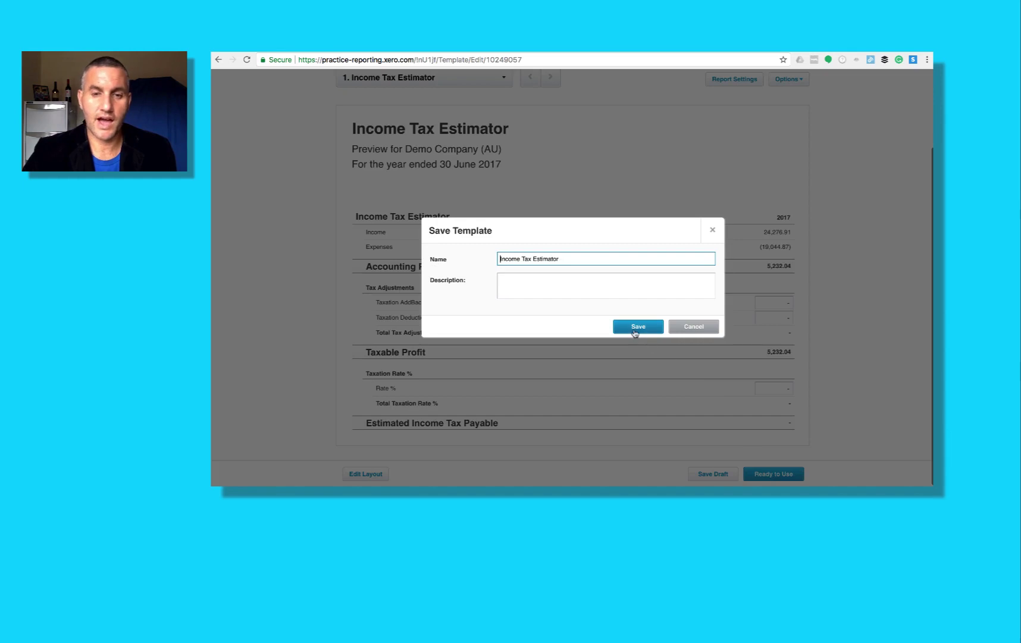
pyautogui.click(636, 330)
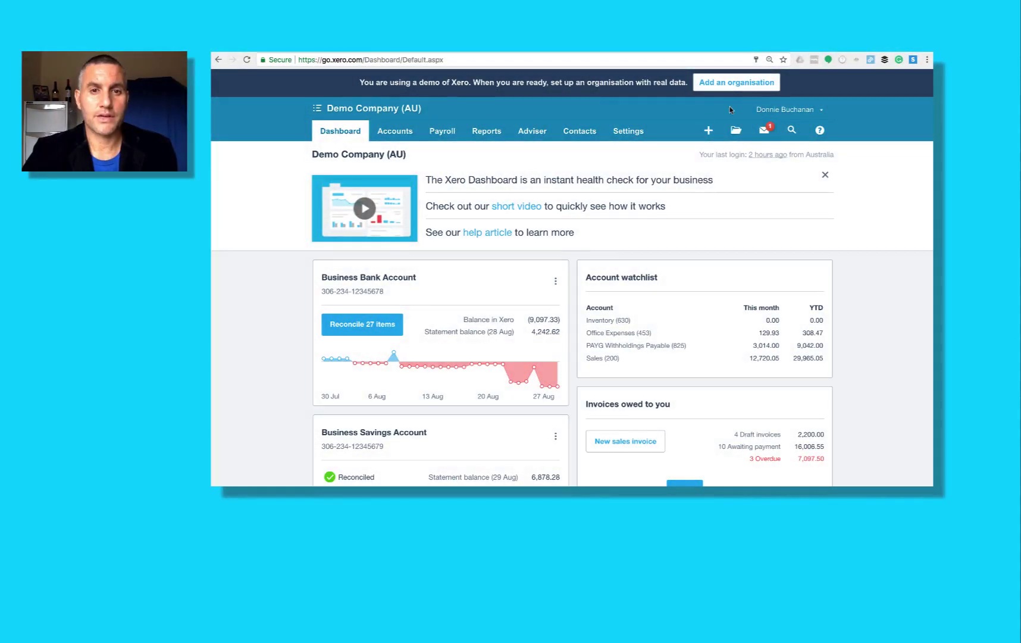
# Open the Income Tax Estimator from the Adviser tab of All Reports for Demo Company (AU).
pyautogui.click(498, 134)
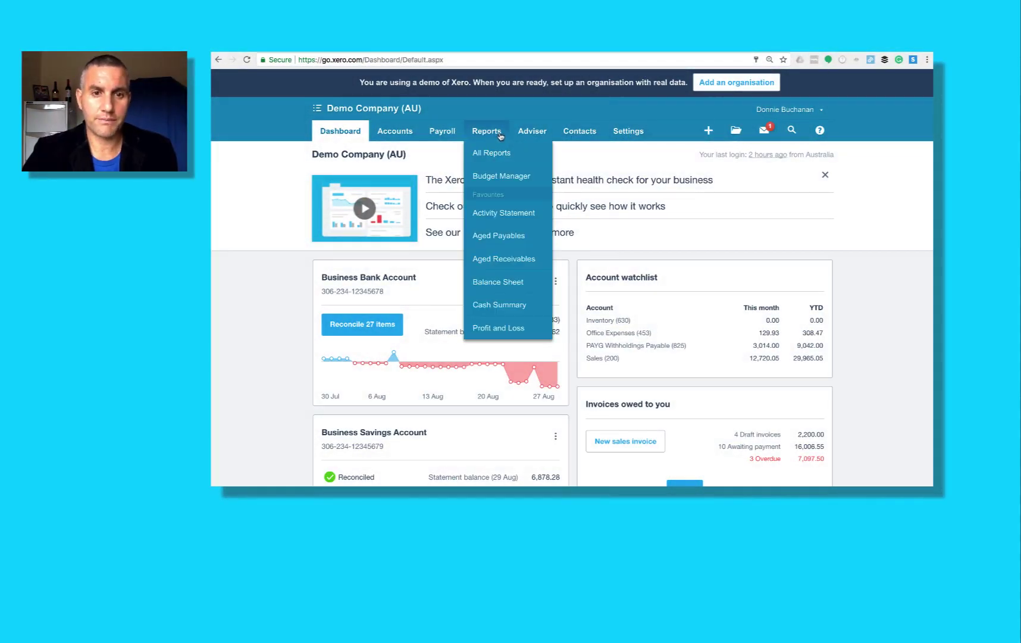
pyautogui.click(498, 153)
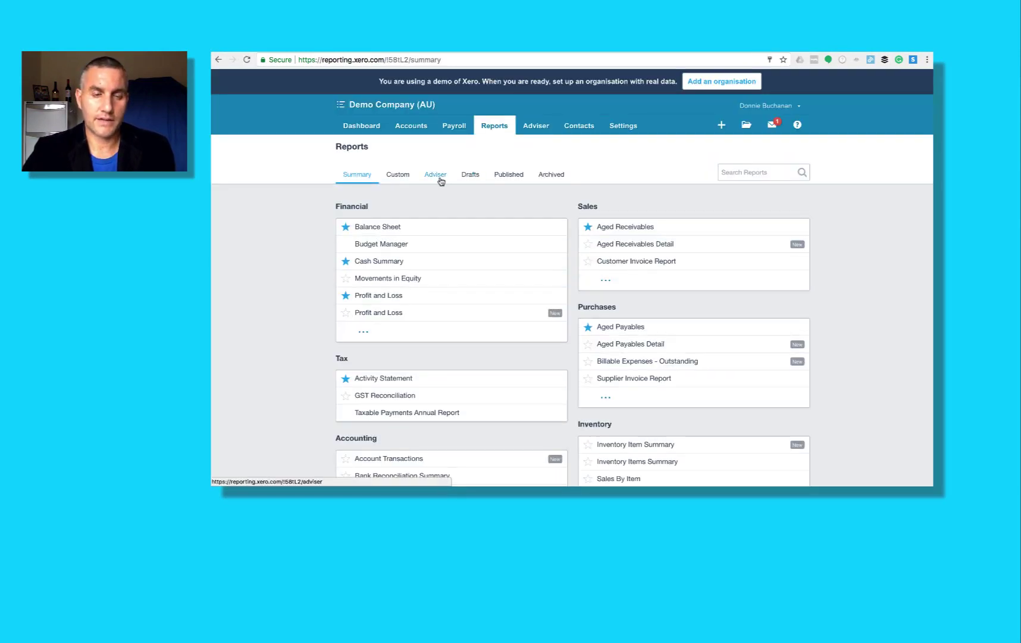
pyautogui.click(440, 181)
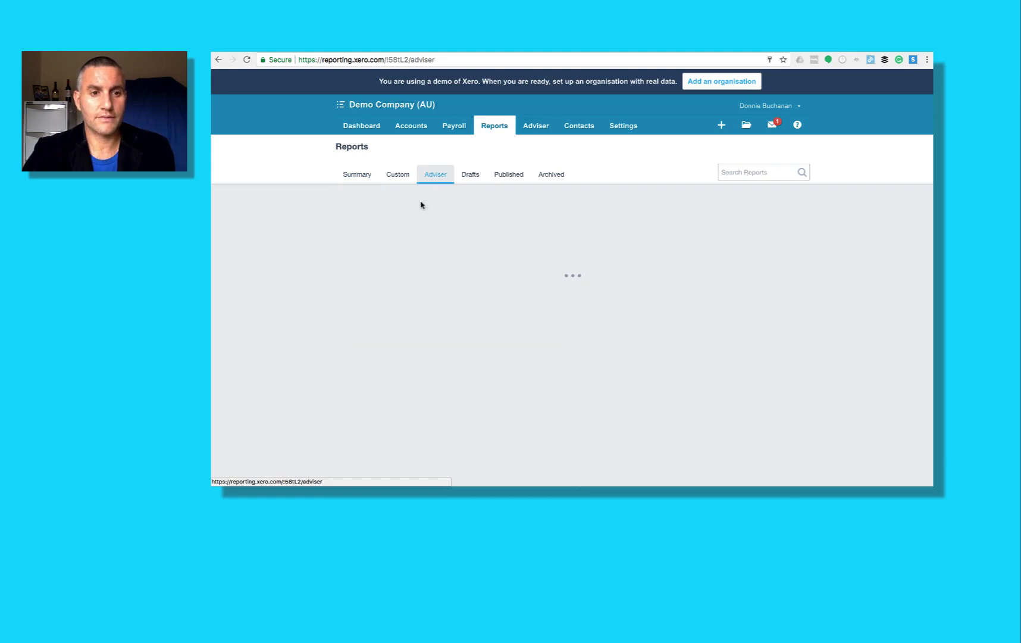
pyautogui.scroll(-4, 329, 282)
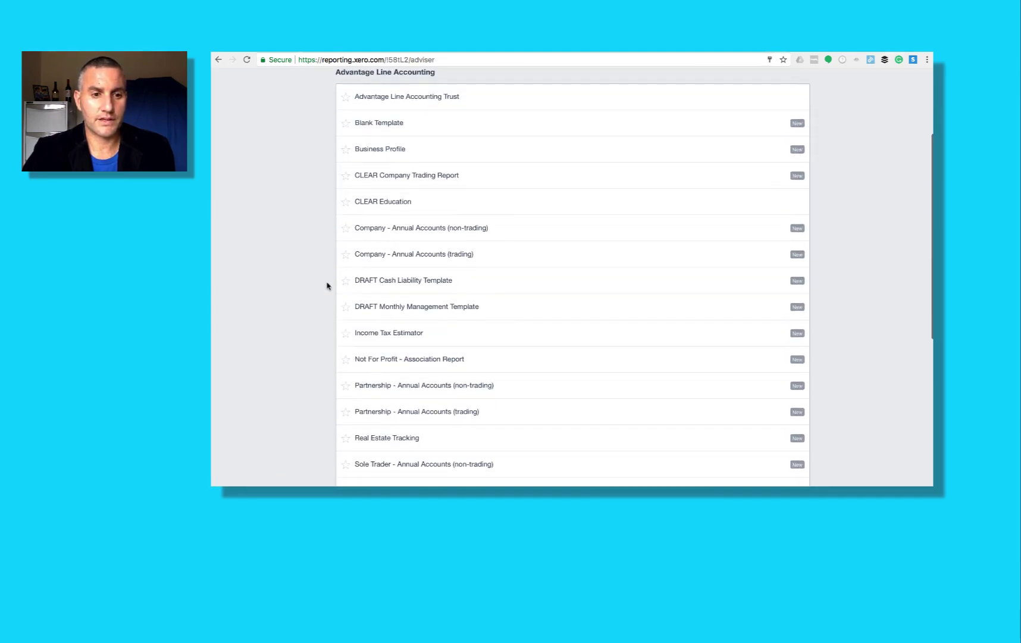
pyautogui.click(357, 334)
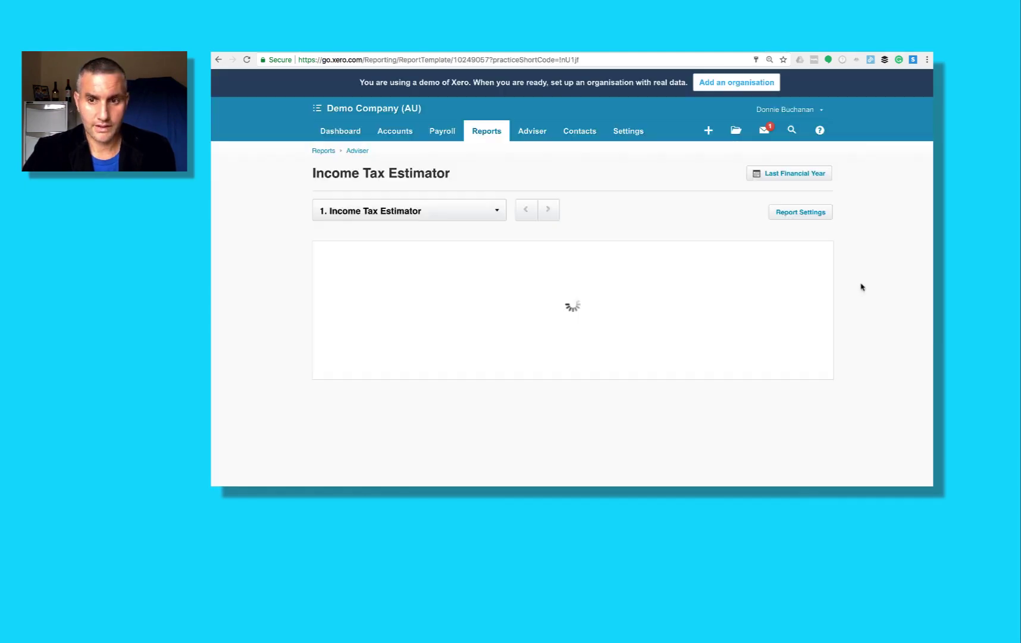
# Enter a 5,000.00 Taxation AddBack and a -1,000 Taxation Deduction.
pyautogui.scroll(-5, 857, 290)
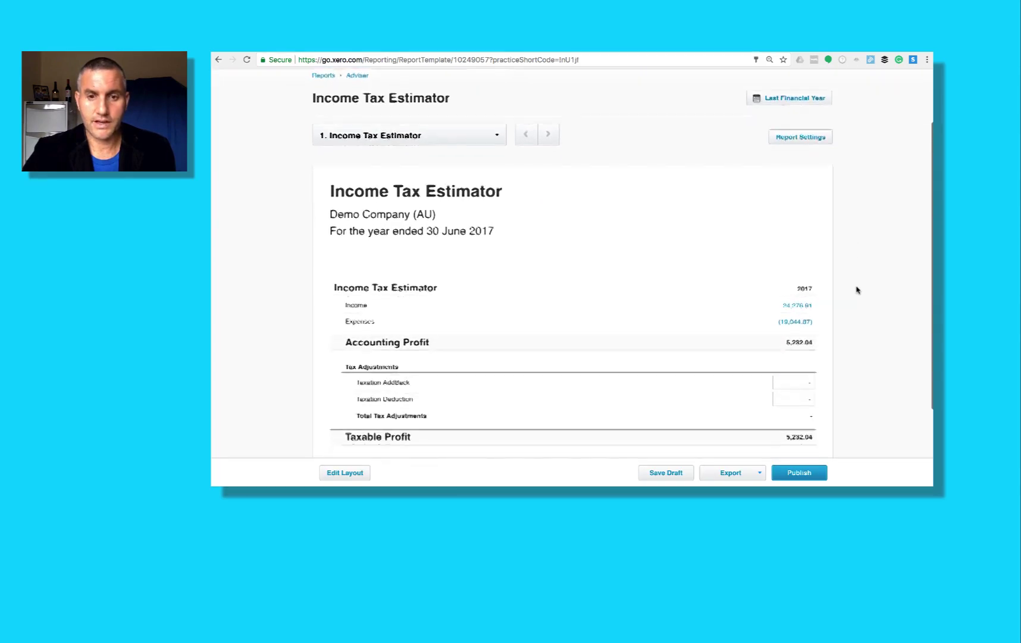
pyautogui.scroll(-2, 858, 290)
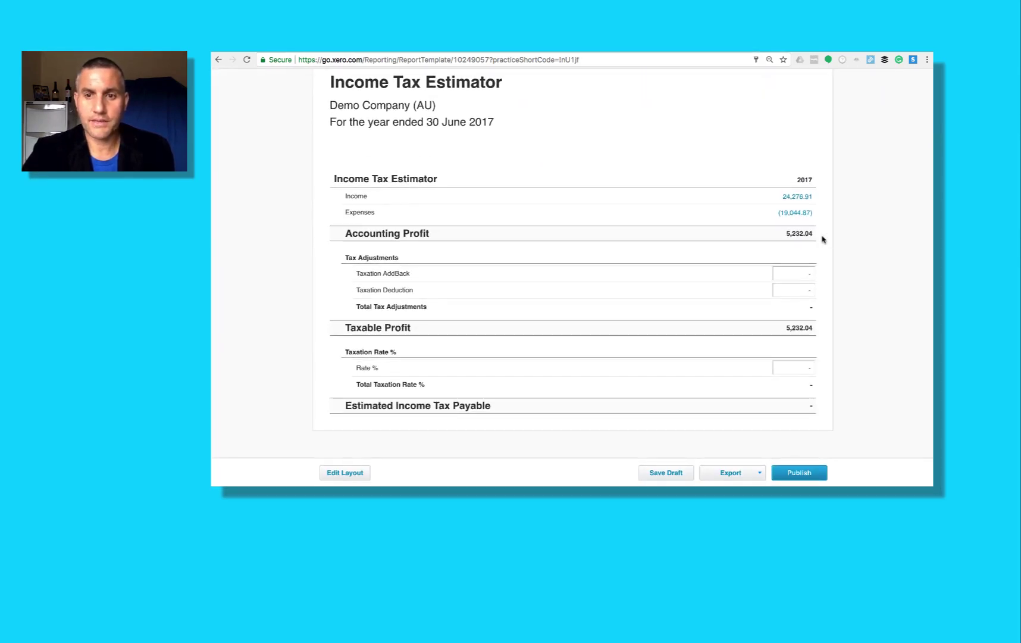
pyautogui.moveTo(821, 237)
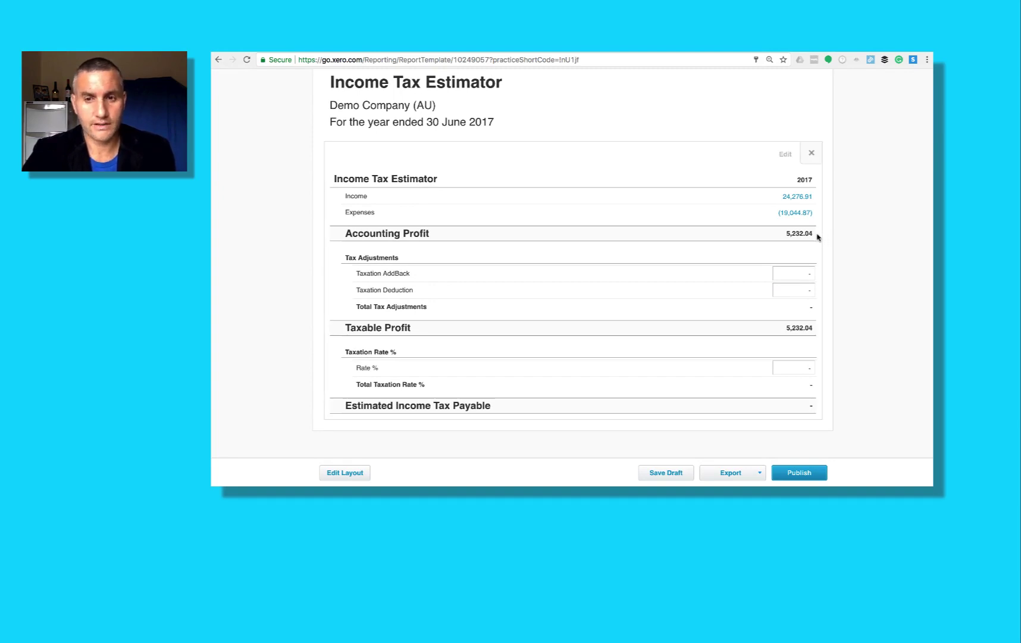
pyautogui.click(798, 278)
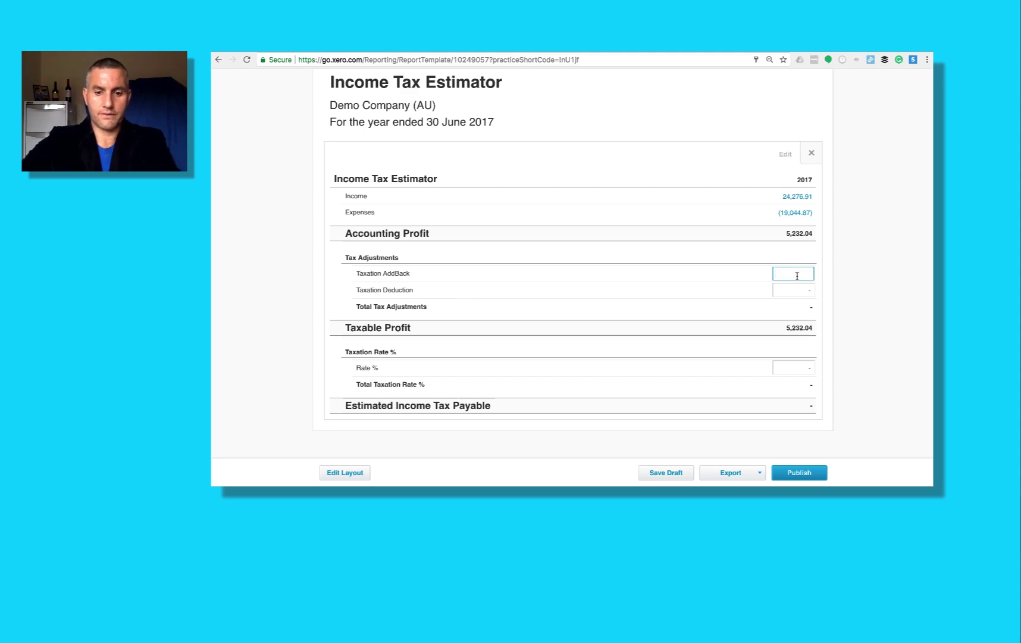
pyautogui.write('5000')
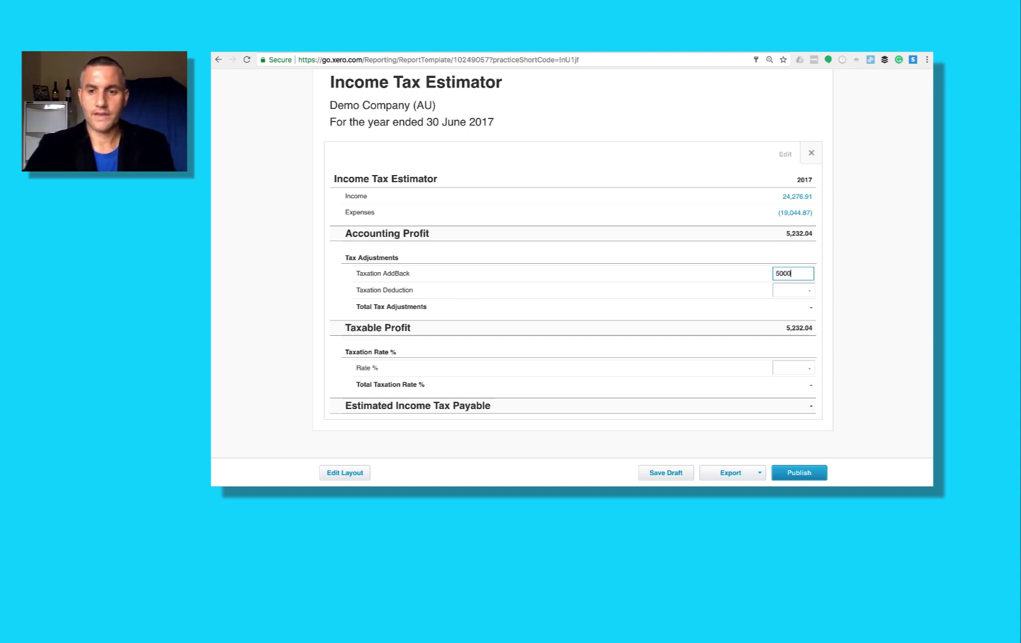
pyautogui.click(794, 291)
pyautogui.write('-1000')
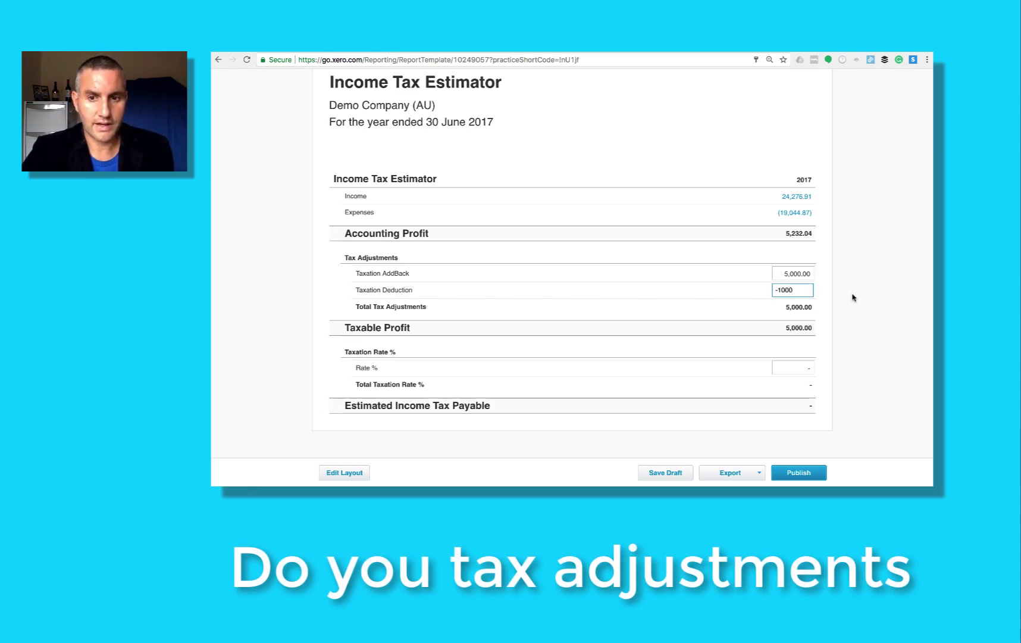
pyautogui.press('Return')
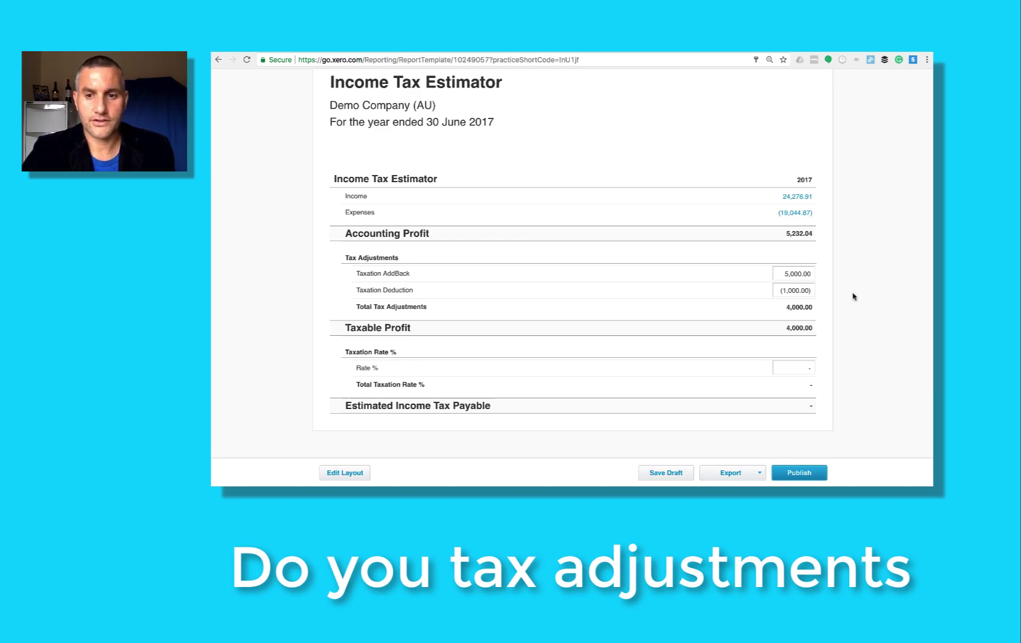
# Update the report for Last Financial Year so Taxable Profit reads 9,232.04.
pyautogui.moveTo(797, 326)
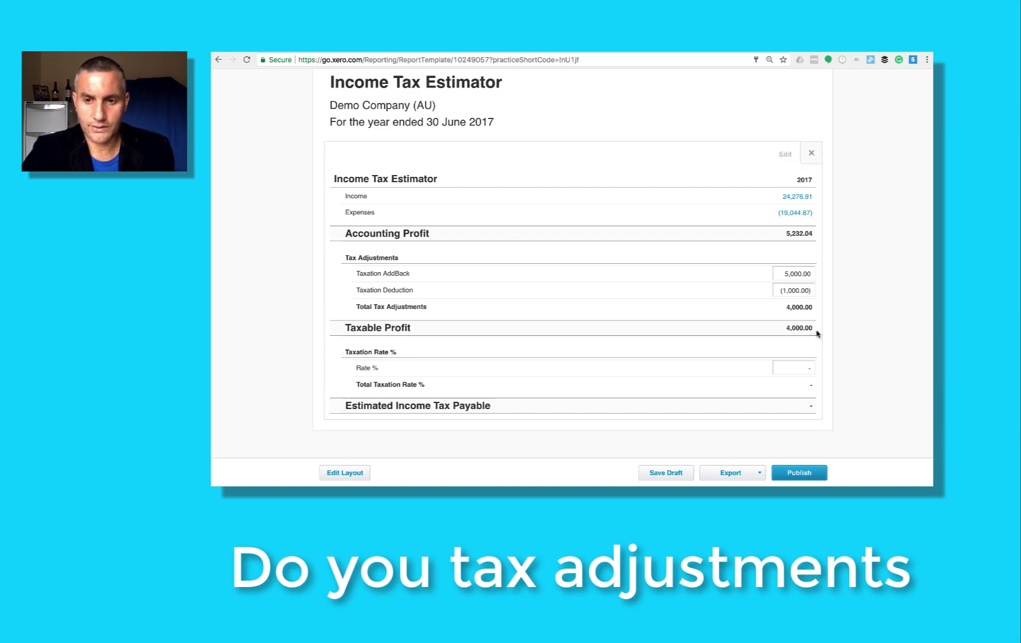
pyautogui.scroll(5, 829, 333)
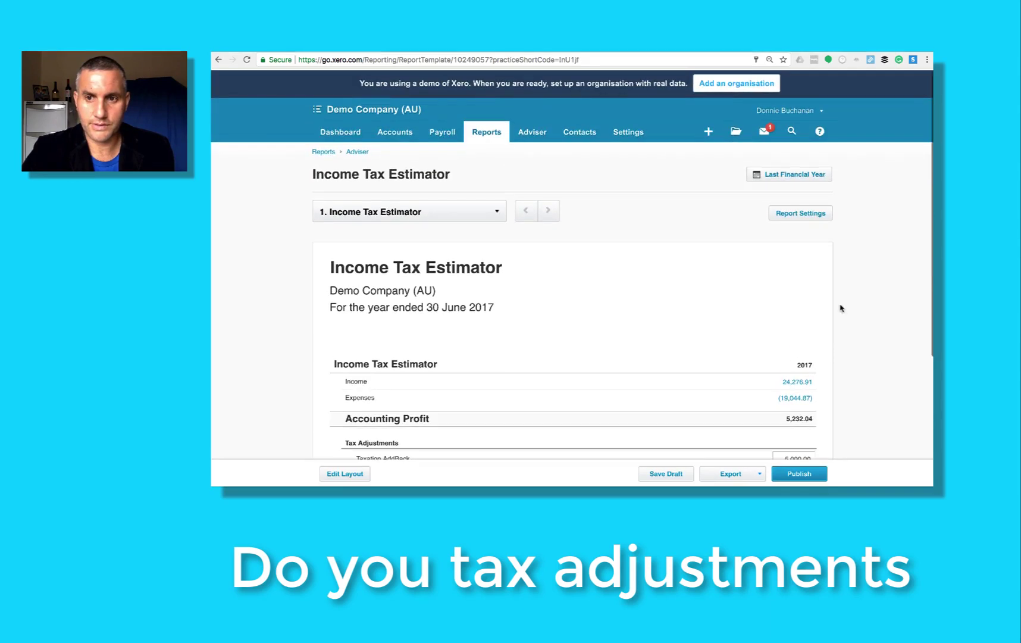
pyautogui.click(797, 174)
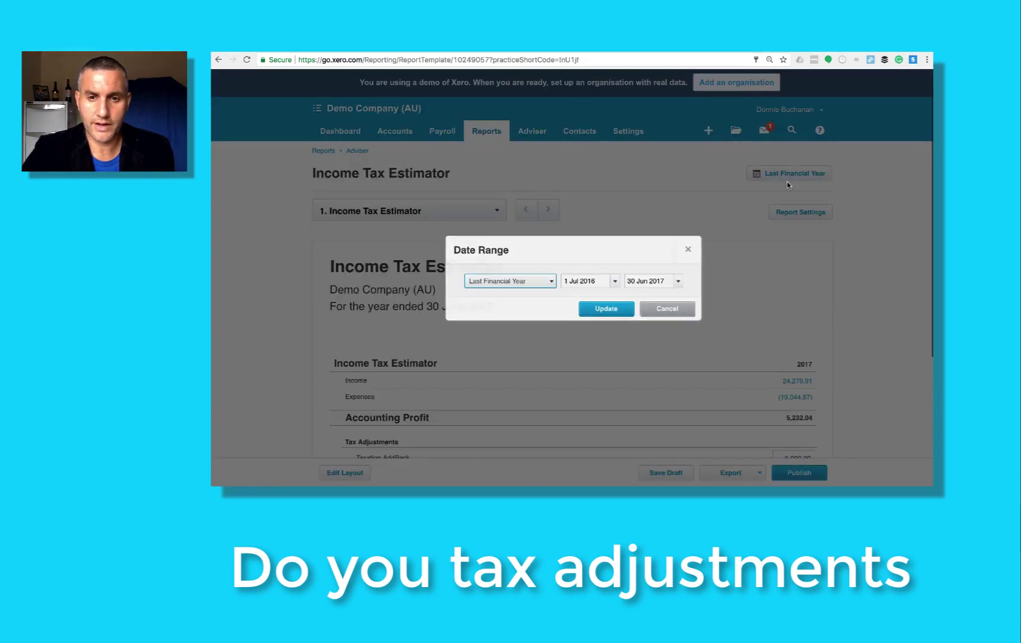
pyautogui.click(609, 309)
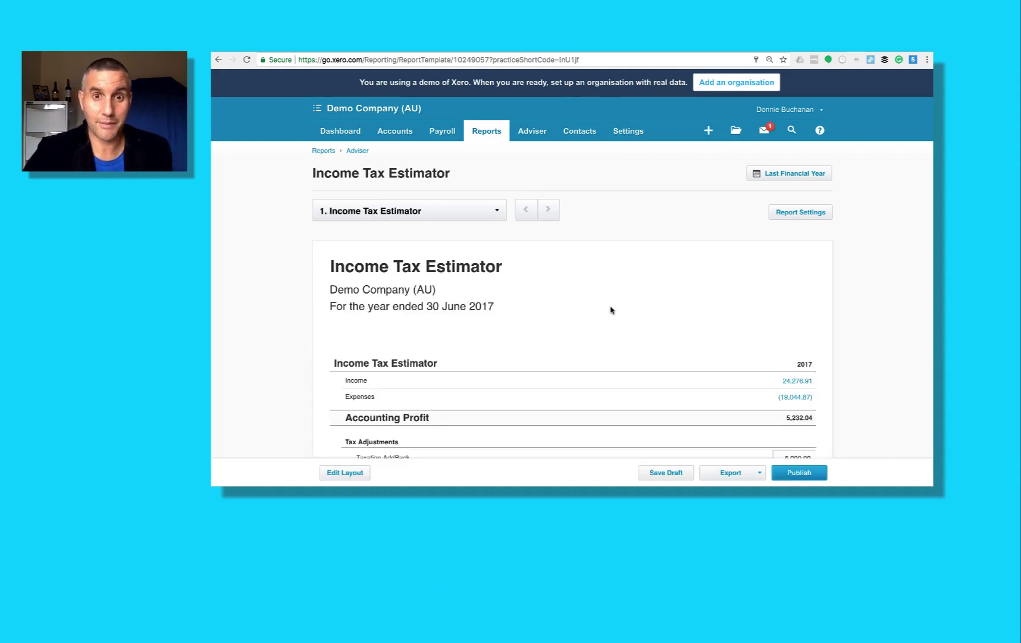
pyautogui.scroll(-3, 862, 375)
pyautogui.scroll(-2, 861, 378)
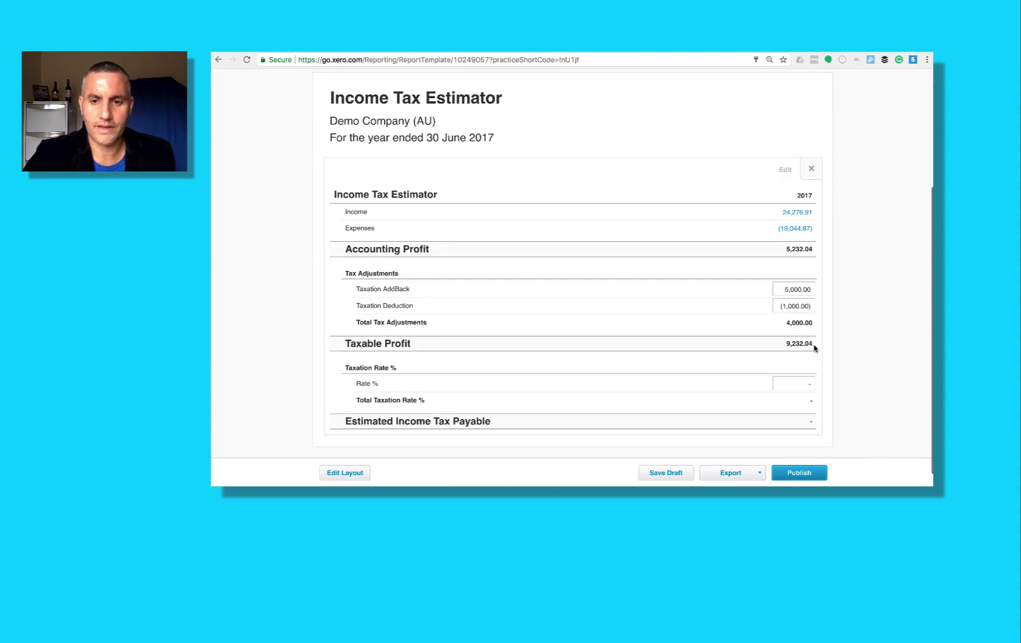
# Set Rate % to 0.30 and update for Last Financial Year, giving tax payable of 2,769.61.
pyautogui.click(795, 384)
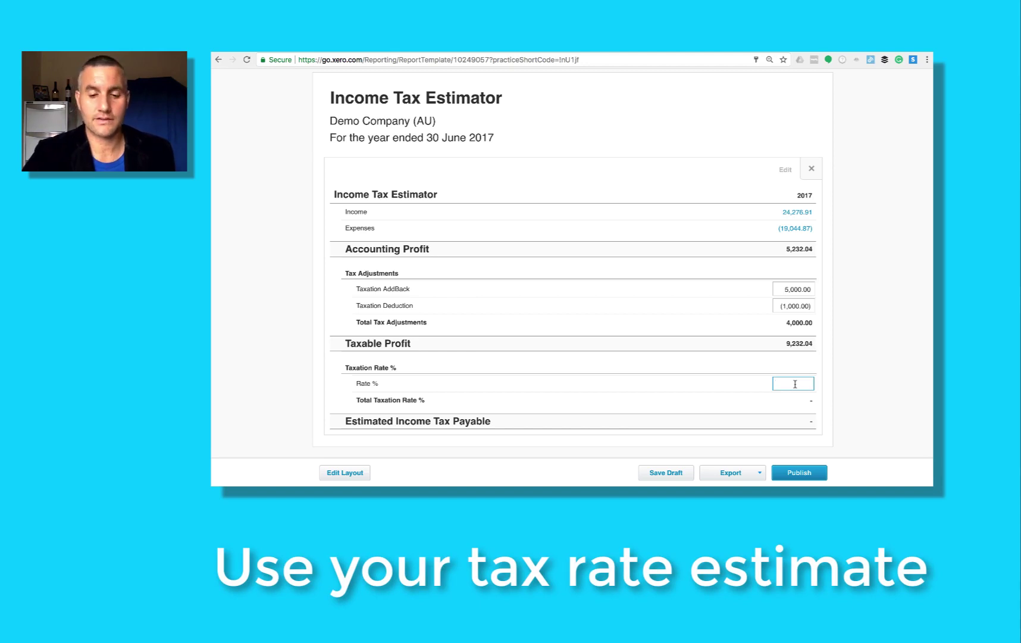
pyautogui.write('.3')
pyautogui.click(873, 387)
pyautogui.scroll(3, 870, 386)
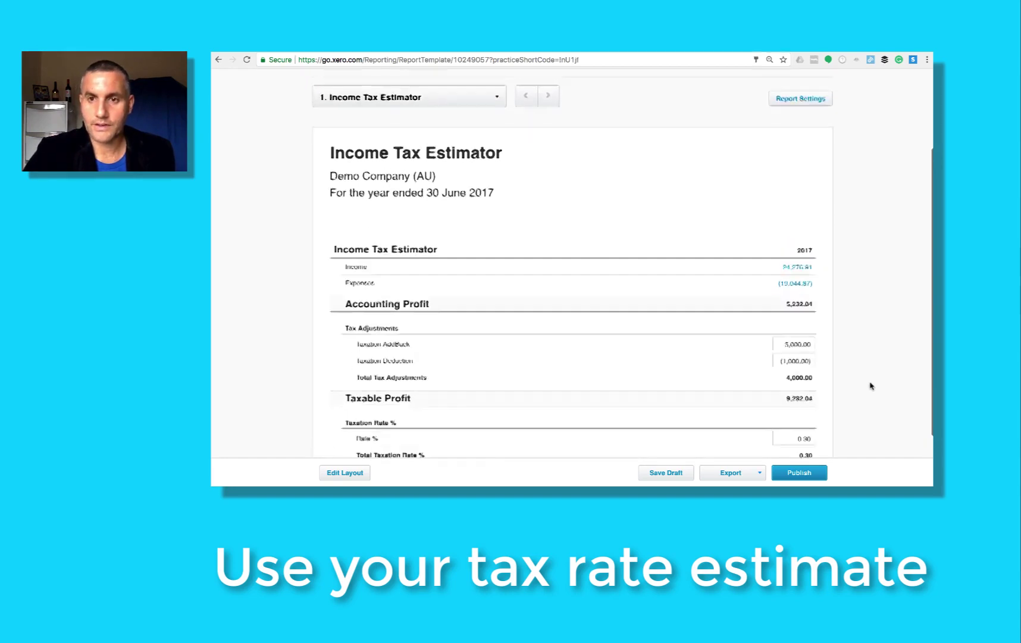
pyautogui.click(790, 174)
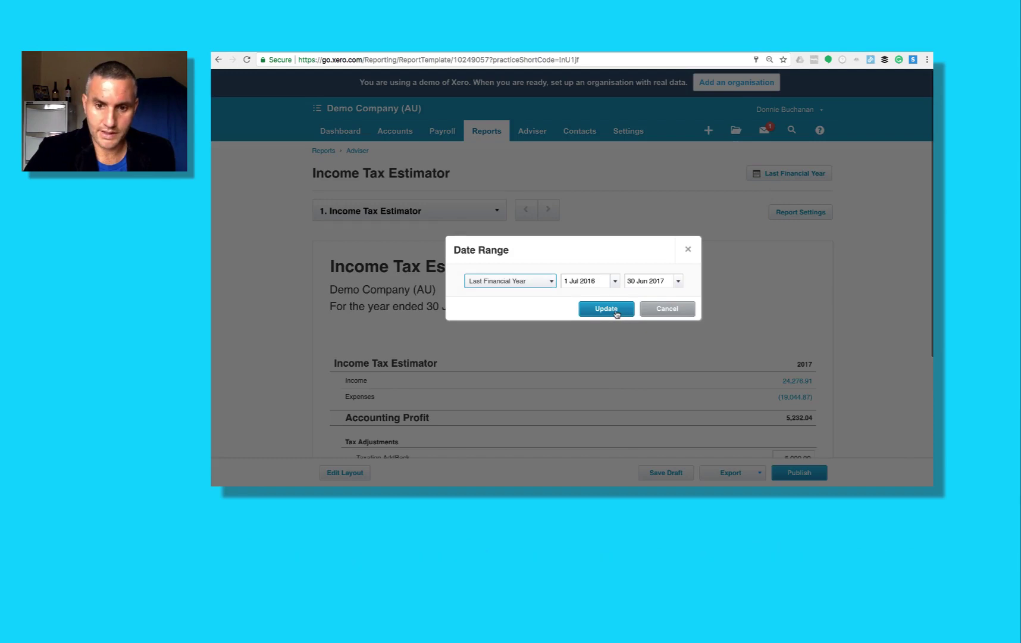
pyautogui.click(606, 308)
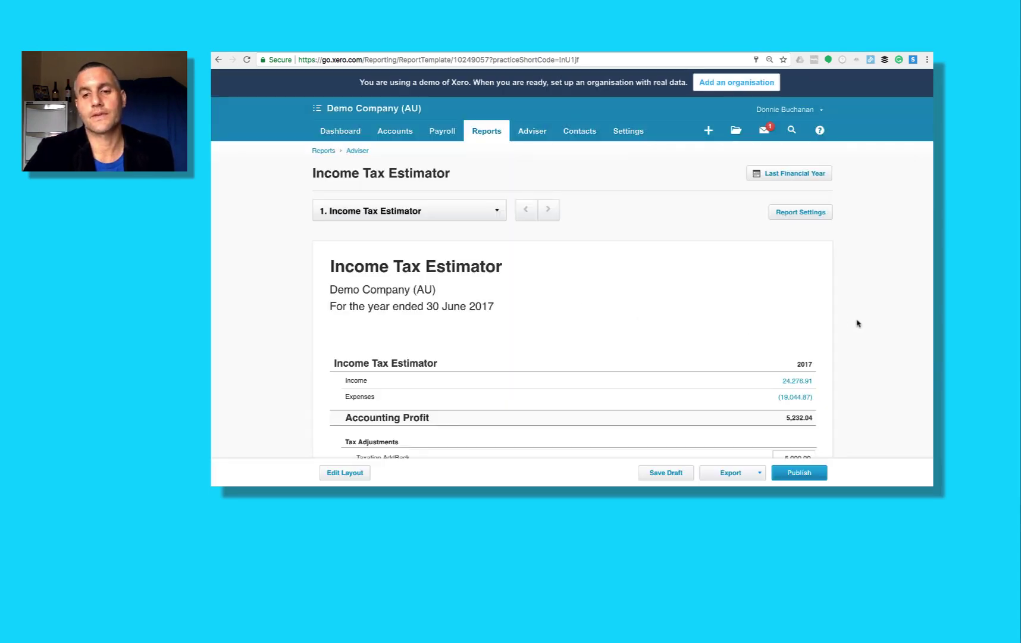
pyautogui.scroll(-5, 857, 323)
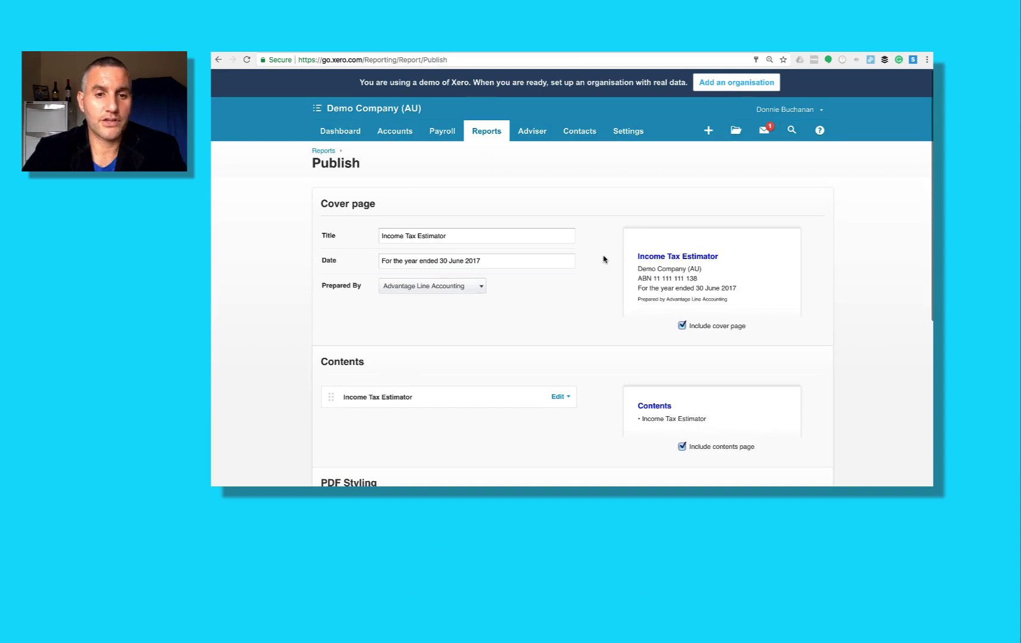
# Save the Publish settings with cover page, contents page and default PDF styling.
pyautogui.scroll(-8, 604, 258)
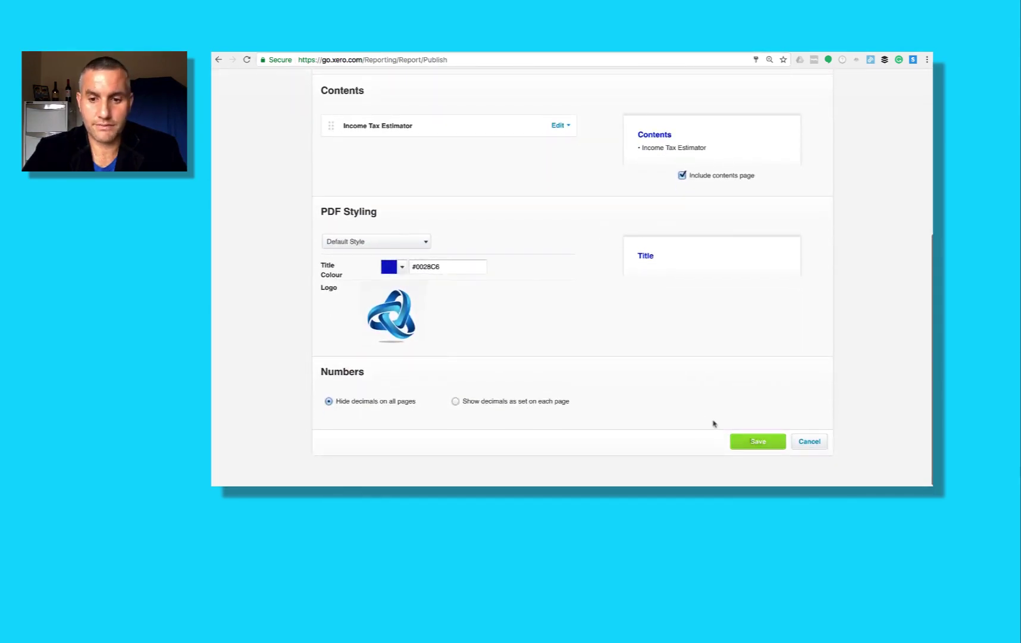
pyautogui.click(751, 441)
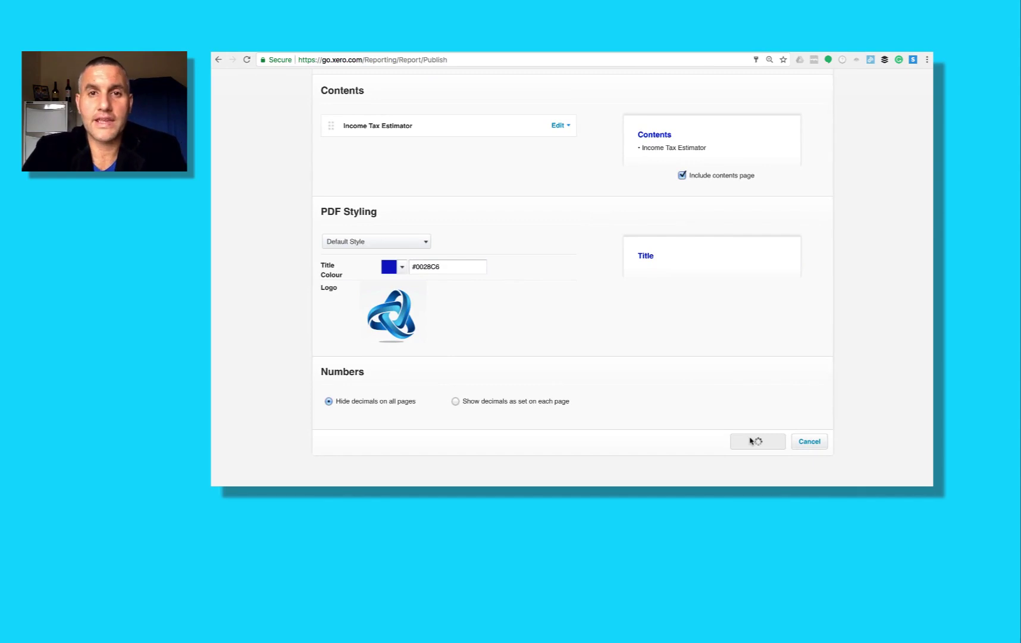